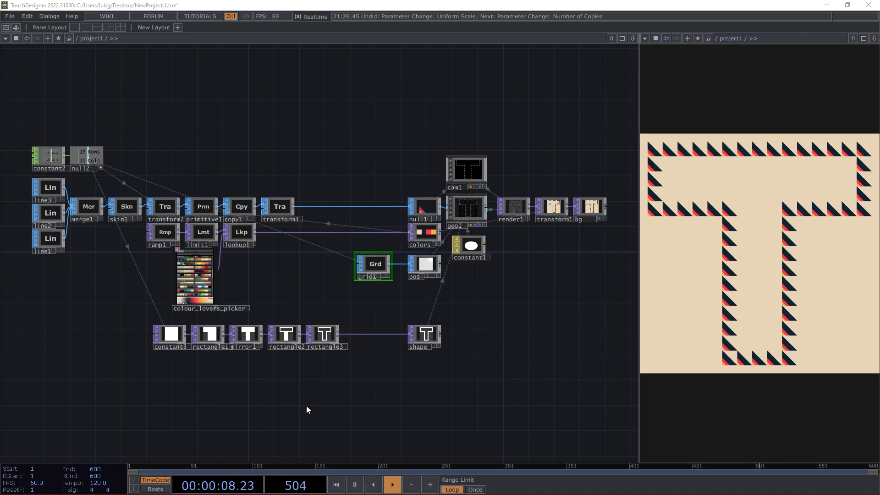
Switch to the photo viewer and examine the painting with the T outlined in triangles.
{"action": "key", "text": "alt+Tab"}
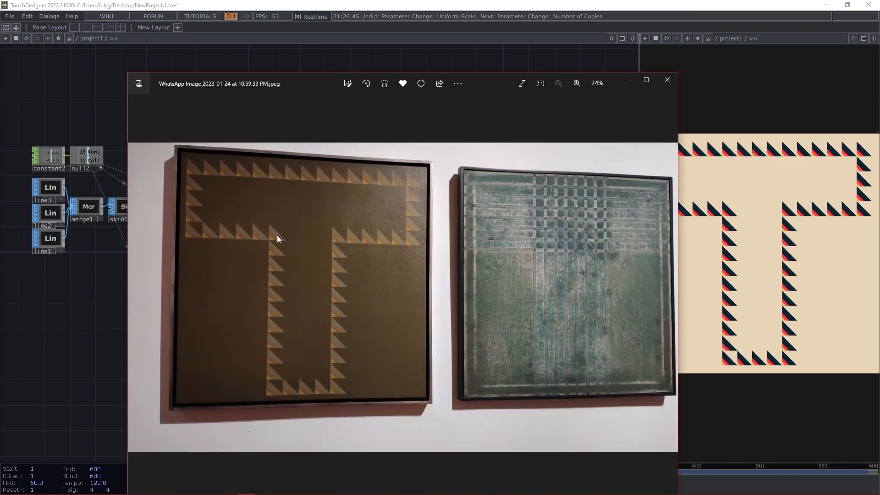
{"action": "left_click", "coordinate": [320, 402]}
{"action": "key", "text": "ctrl"}
{"action": "key", "text": "ctrl"}
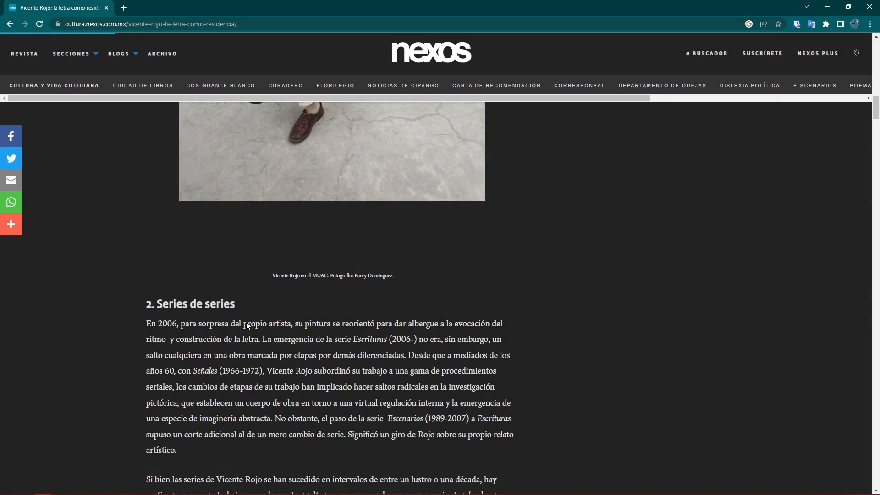
Browse the Vicente Rojo article in the web browser for his T paintings, and return to TouchDesigner.
{"action": "scroll", "coordinate": [262, 326], "scroll_direction": "up", "scroll_amount": 15}
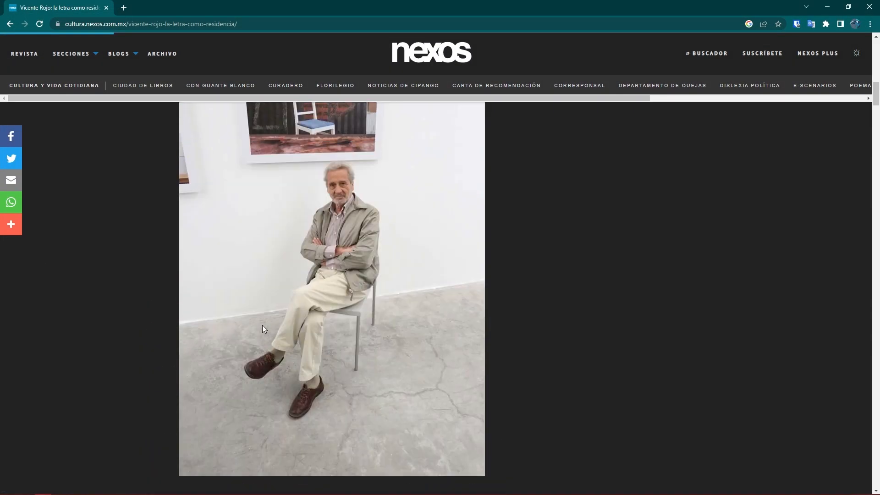
{"action": "scroll", "coordinate": [262, 325], "scroll_direction": "up", "scroll_amount": 6}
{"action": "scroll", "coordinate": [263, 325], "scroll_direction": "down", "scroll_amount": 18}
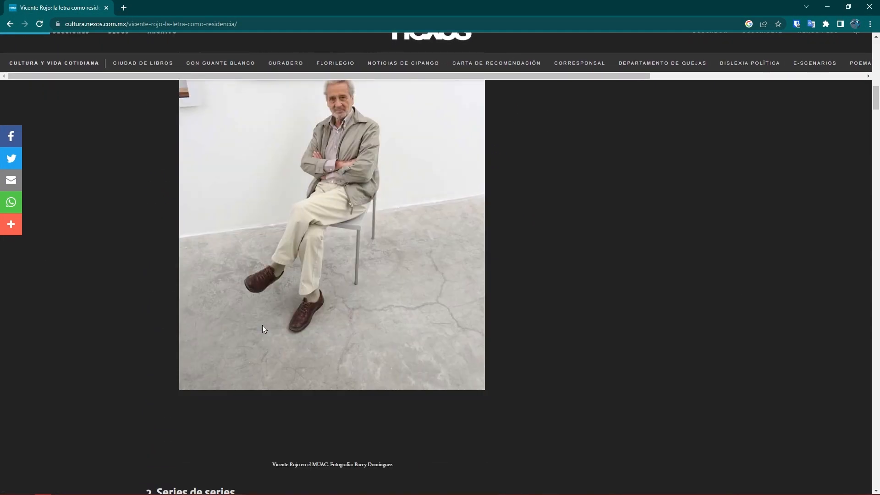
{"action": "scroll", "coordinate": [262, 325], "scroll_direction": "down", "scroll_amount": 9}
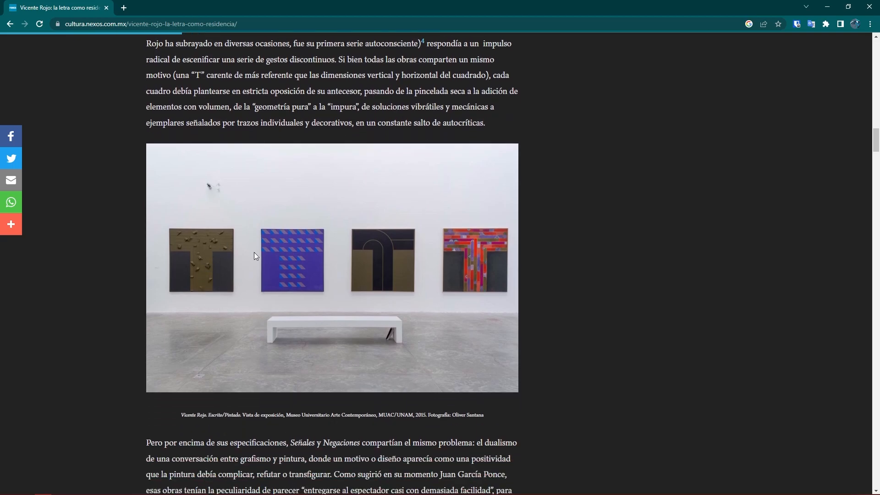
{"action": "left_click", "coordinate": [391, 270]}
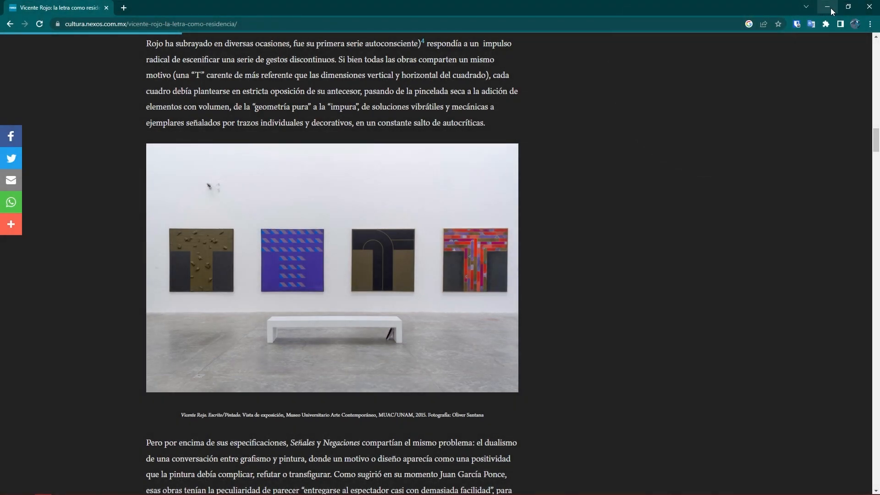
{"action": "left_click", "coordinate": [828, 7]}
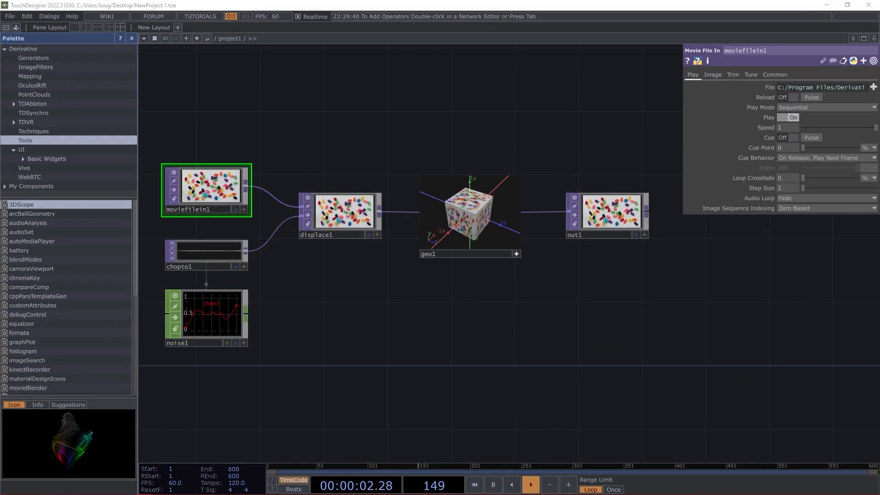
Close the Palette and delete all of the default operators from the project network.
{"action": "left_click", "coordinate": [132, 38]}
{"action": "left_click_drag", "start_coordinate": [546, 389], "coordinate": [55, 136]}
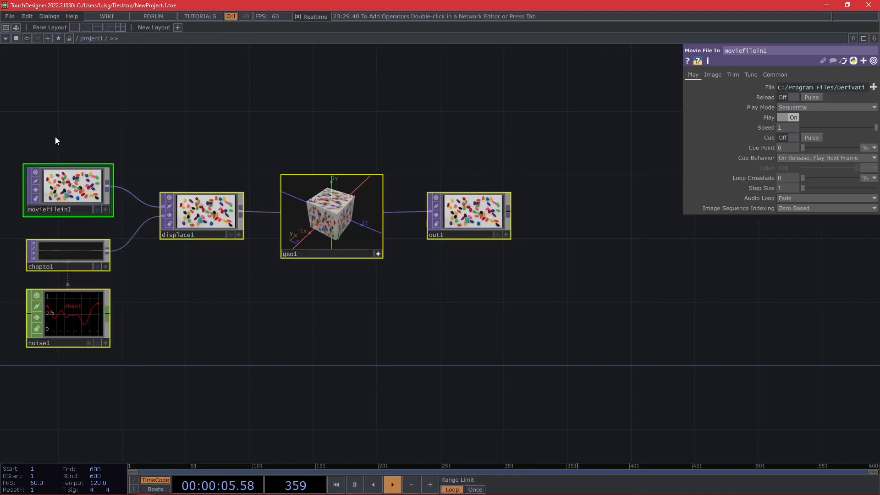
{"action": "key", "text": "Delete"}
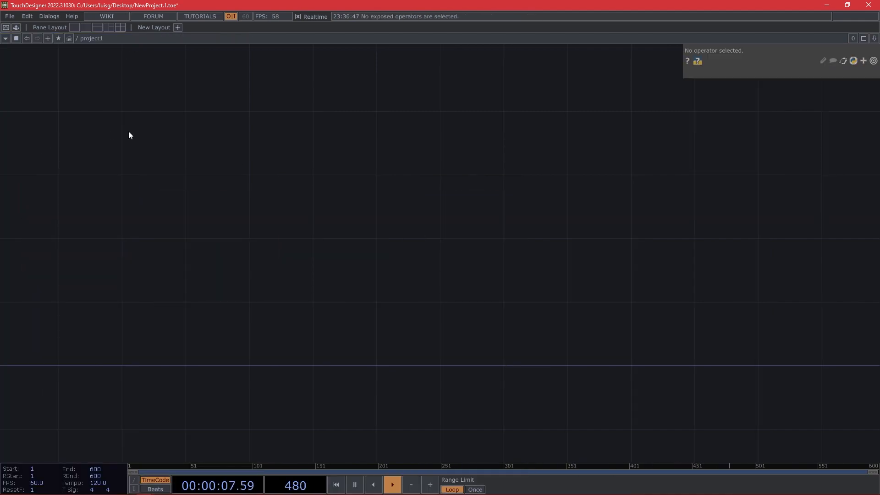
Add a Null SOP to the empty network.
{"action": "left_click_drag", "start_coordinate": [184, 236], "coordinate": [303, 240]}
{"action": "scroll", "coordinate": [301, 241], "scroll_direction": "down", "scroll_amount": 3}
{"action": "left_click_drag", "start_coordinate": [139, 302], "coordinate": [340, 291]}
{"action": "key", "text": "Tab"}
{"action": "type", "text": "n"}
{"action": "left_click", "coordinate": [216, 189]}
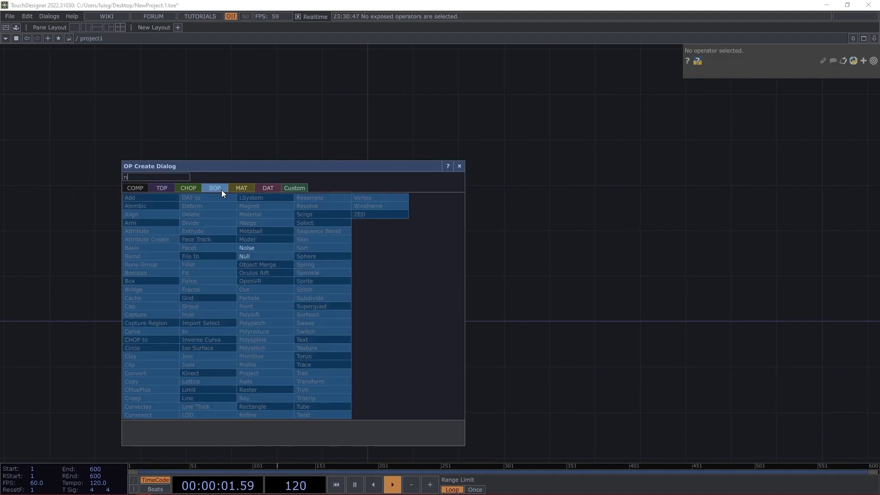
{"action": "left_click", "coordinate": [258, 258]}
{"action": "left_click", "coordinate": [235, 297]}
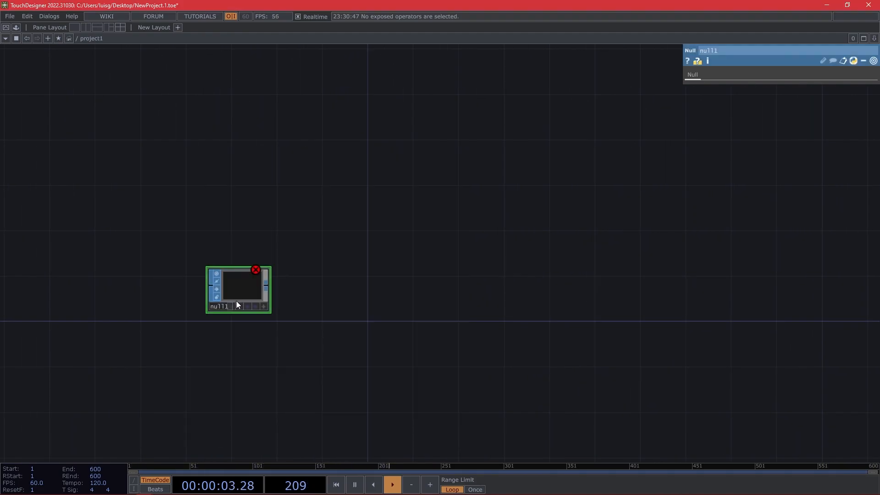
Connect a Geometry COMP to the Null SOP's output and place a Camera COMP above the geometry.
{"action": "left_click", "coordinate": [268, 298]}
{"action": "left_click", "coordinate": [116, 183]}
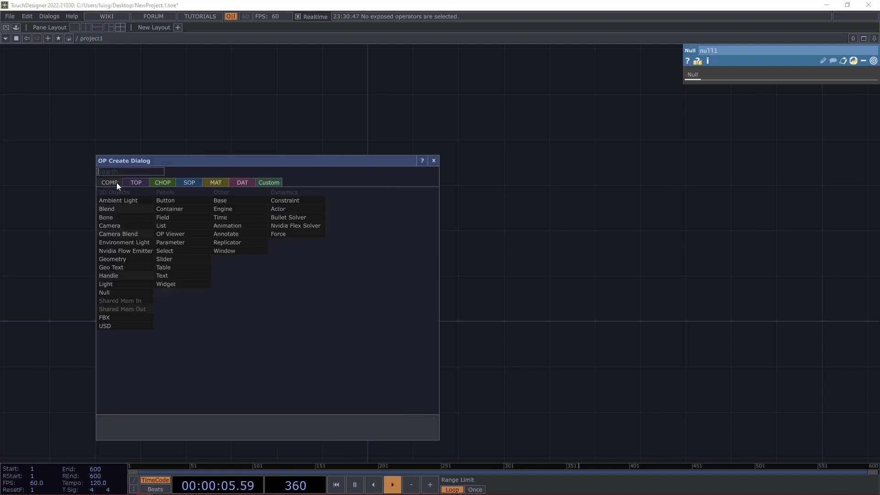
{"action": "left_click", "coordinate": [137, 268]}
{"action": "left_click", "coordinate": [329, 297]}
{"action": "key", "text": "Tab"}
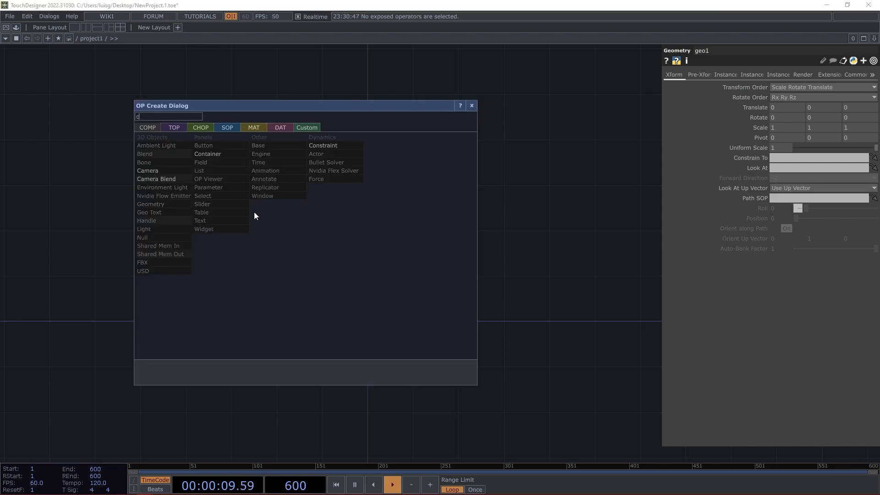
{"action": "left_click", "coordinate": [158, 171]}
{"action": "left_click", "coordinate": [320, 223]}
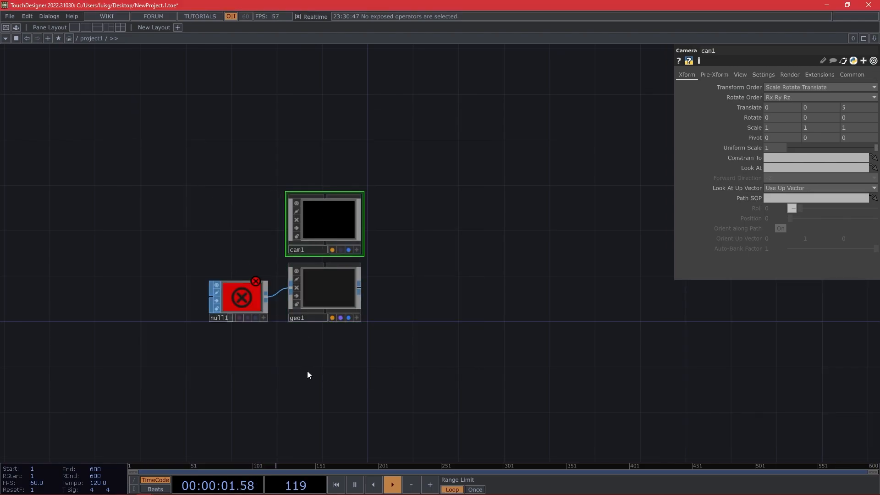
Add a Constant MAT directly below the Geometry COMP.
{"action": "key", "text": "Tab"}
{"action": "left_click", "coordinate": [255, 237]}
{"action": "left_click", "coordinate": [156, 254]}
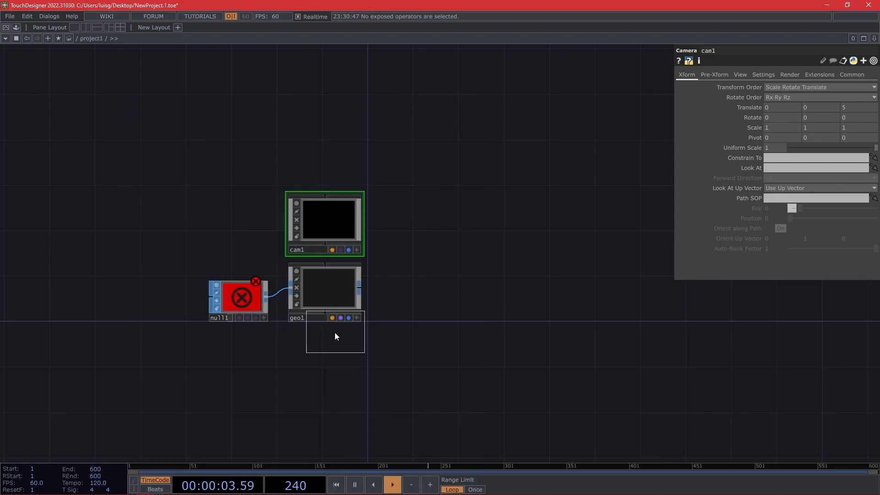
{"action": "left_click", "coordinate": [324, 350]}
Add a Render TOP beside the Geometry COMP.
{"action": "key", "text": "Tab"}
{"action": "type", "text": "re"}
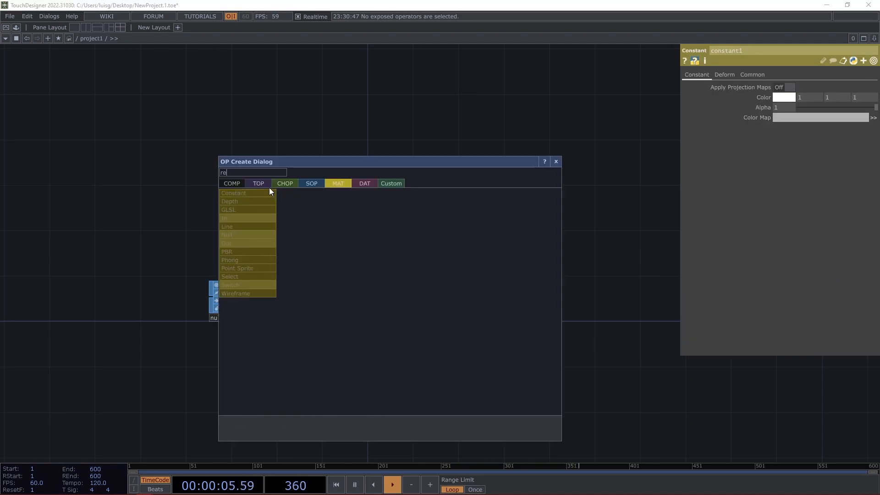
{"action": "left_click", "coordinate": [263, 183]}
{"action": "left_click", "coordinate": [412, 243]}
{"action": "left_click", "coordinate": [405, 298]}
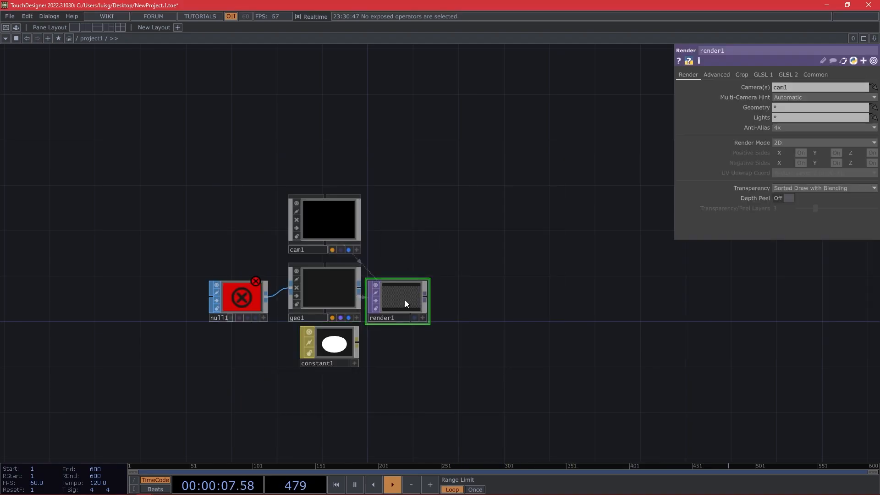
Set the Render TOP's resolution to 1280 by 1280 and align its node in the row with the Null SOP.
{"action": "left_click", "coordinate": [813, 75]}
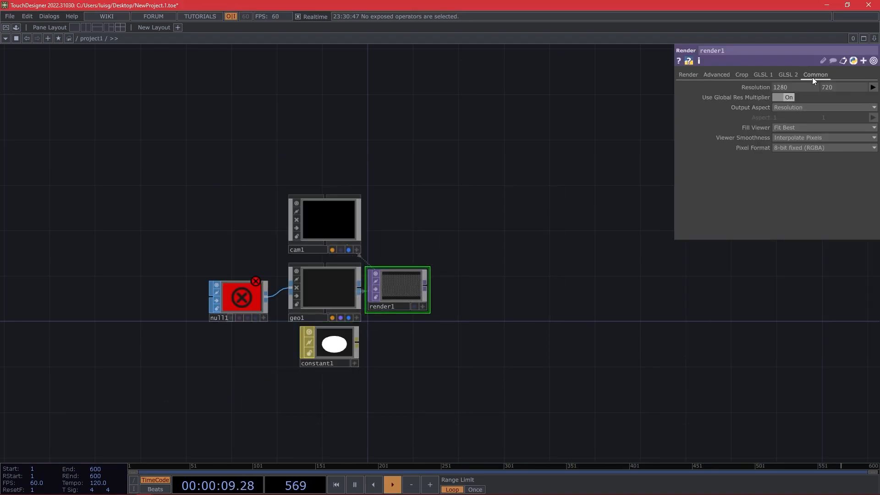
{"action": "left_click", "coordinate": [840, 87]}
{"action": "type", "text": "1280"}
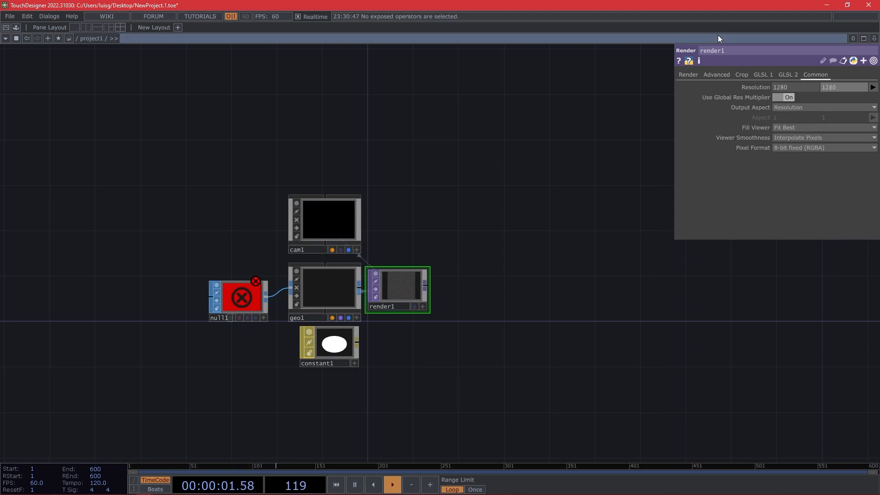
{"action": "left_click_drag", "start_coordinate": [392, 276], "coordinate": [397, 293]}
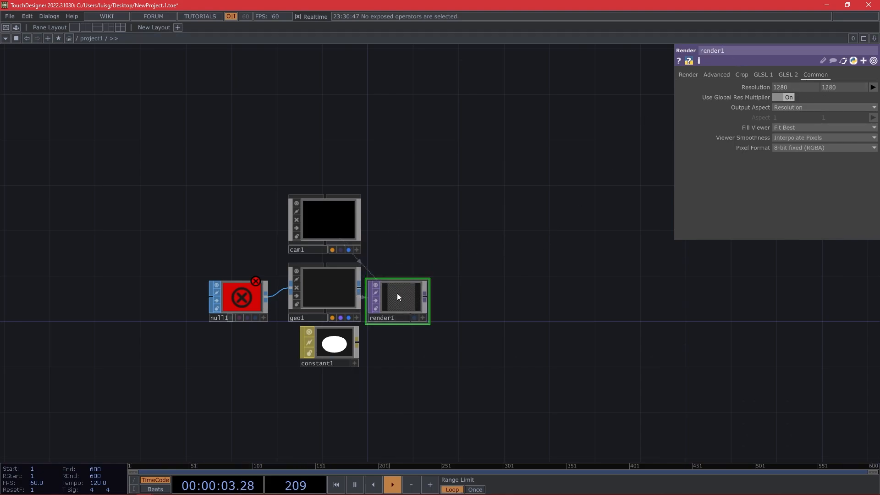
Connect a Transform TOP to the Render TOP's output.
{"action": "left_click", "coordinate": [423, 298]}
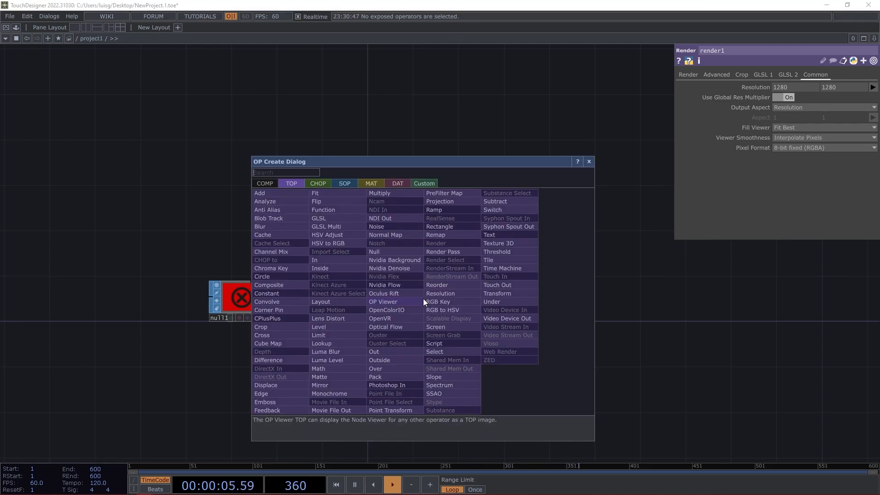
{"action": "left_click", "coordinate": [499, 294]}
{"action": "left_click", "coordinate": [479, 303]}
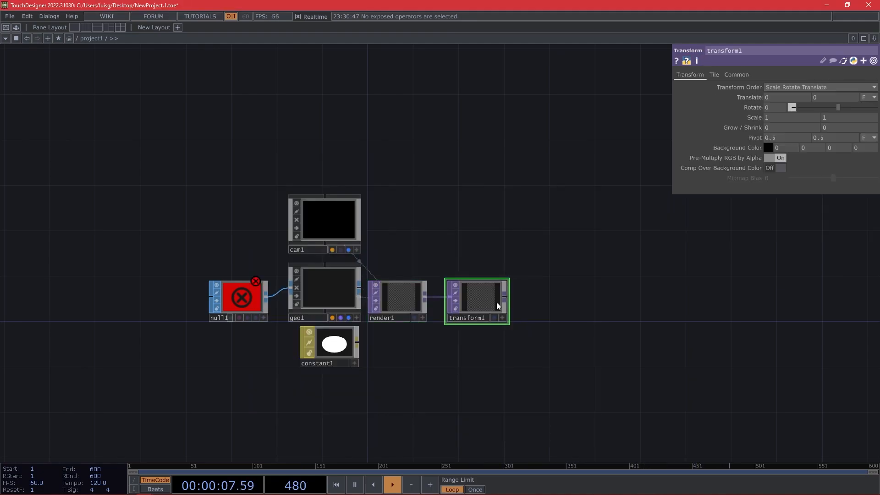
Append a Null TOP to the Transform TOP, name it bg, and display its image as the network background.
{"action": "left_click", "coordinate": [509, 298]}
{"action": "left_click", "coordinate": [472, 266]}
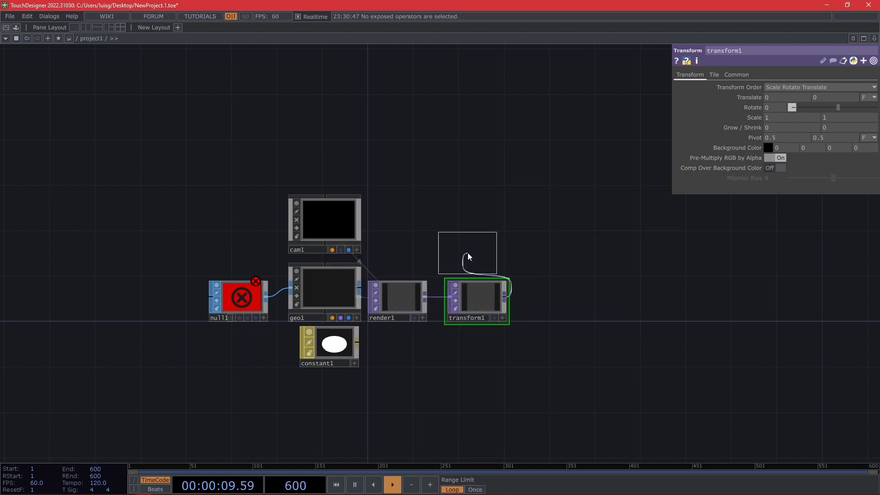
{"action": "left_click", "coordinate": [552, 301]}
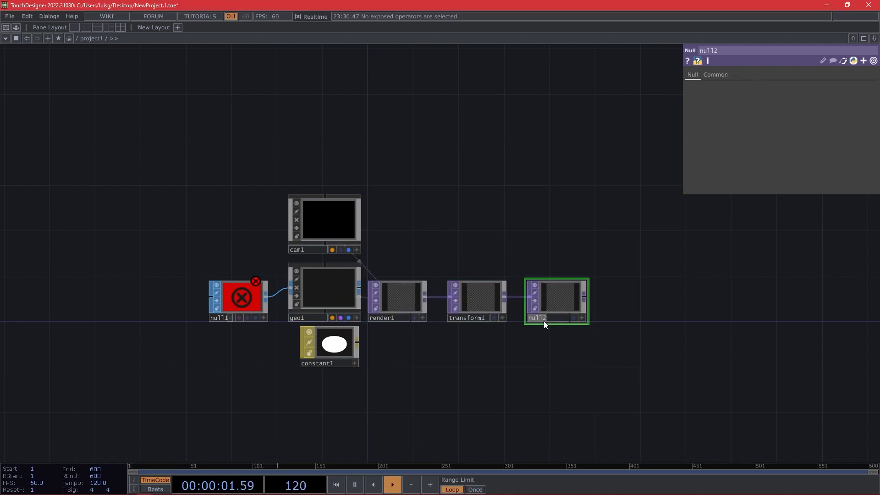
{"action": "double_click", "coordinate": [543, 321]}
{"action": "type", "text": "bg"}
{"action": "key", "text": "Return"}
{"action": "left_click", "coordinate": [574, 317]}
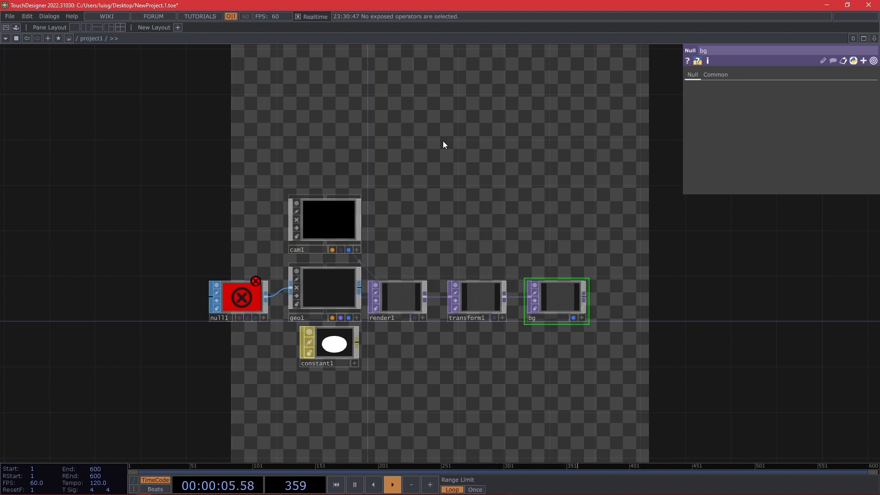
Split the workspace into two side-by-side panes, make the second a TOP Viewer, and widen the network editor.
{"action": "left_click", "coordinate": [90, 27]}
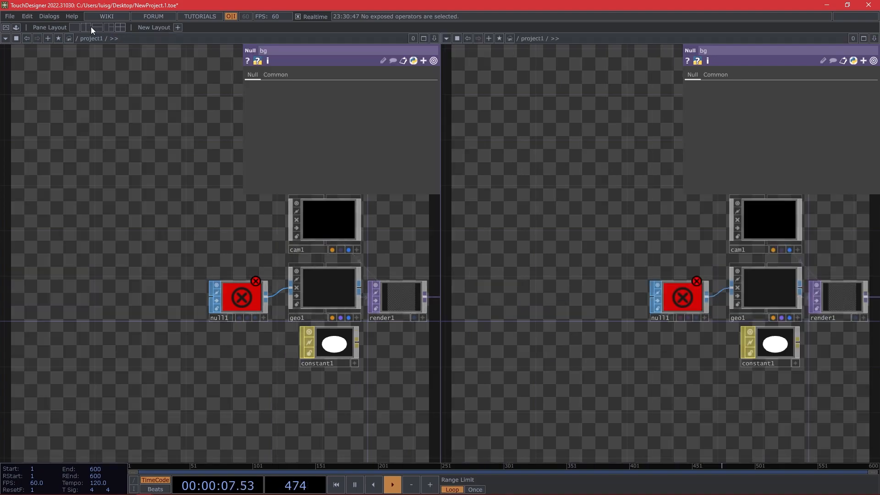
{"action": "left_click", "coordinate": [447, 39]}
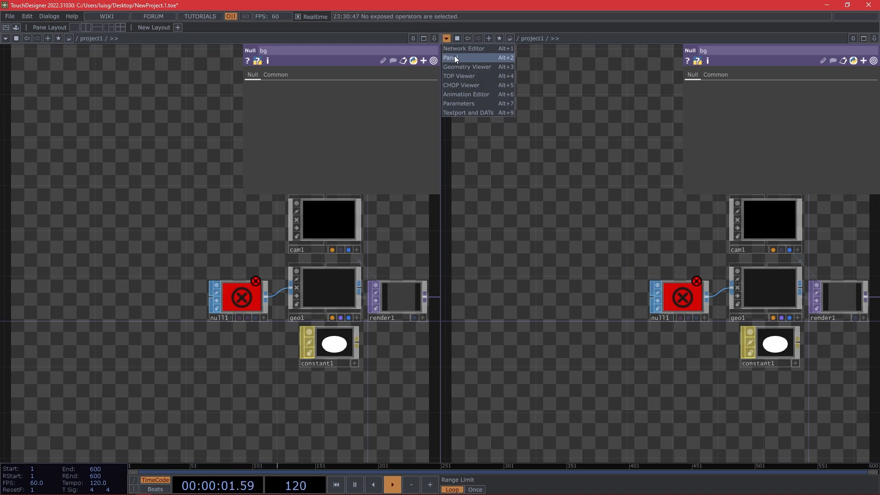
{"action": "left_click", "coordinate": [462, 75]}
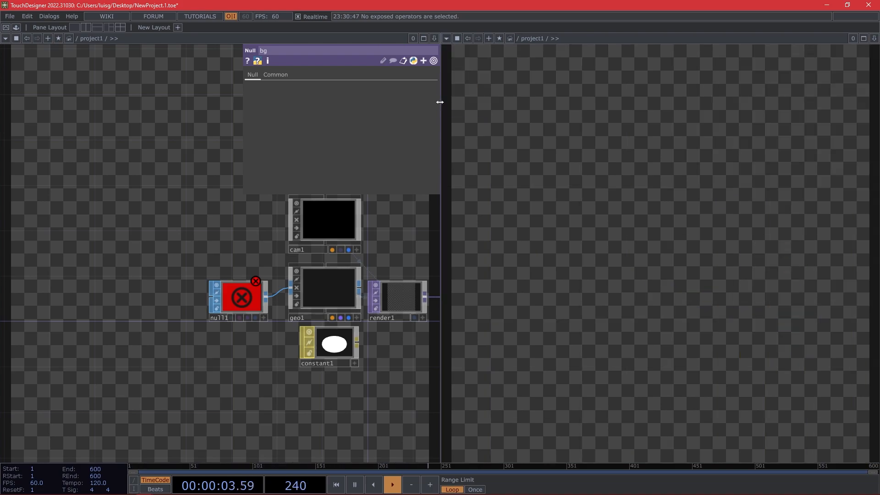
{"action": "left_click_drag", "start_coordinate": [443, 198], "coordinate": [549, 228]}
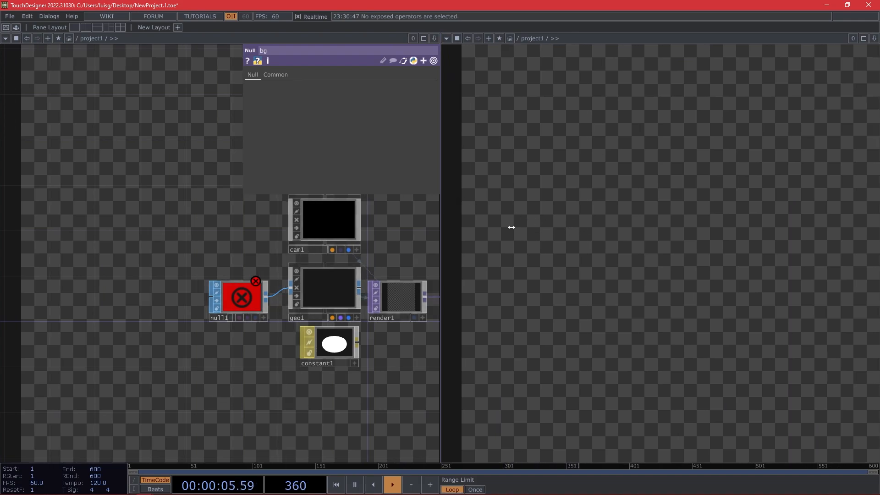
{"action": "left_click_drag", "start_coordinate": [440, 236], "coordinate": [640, 249]}
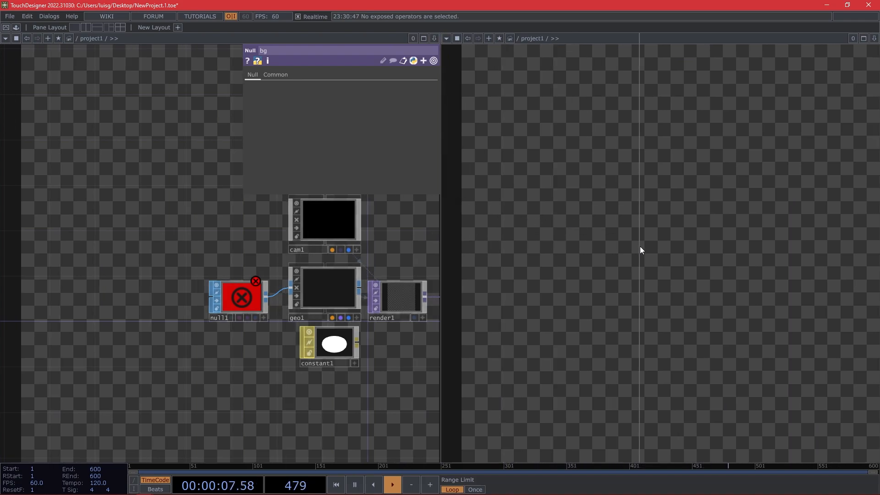
Turn off the display of Backdrop TOPs in the network editor.
{"action": "right_click", "coordinate": [451, 247]}
{"action": "mouse_move", "coordinate": [530, 292]}
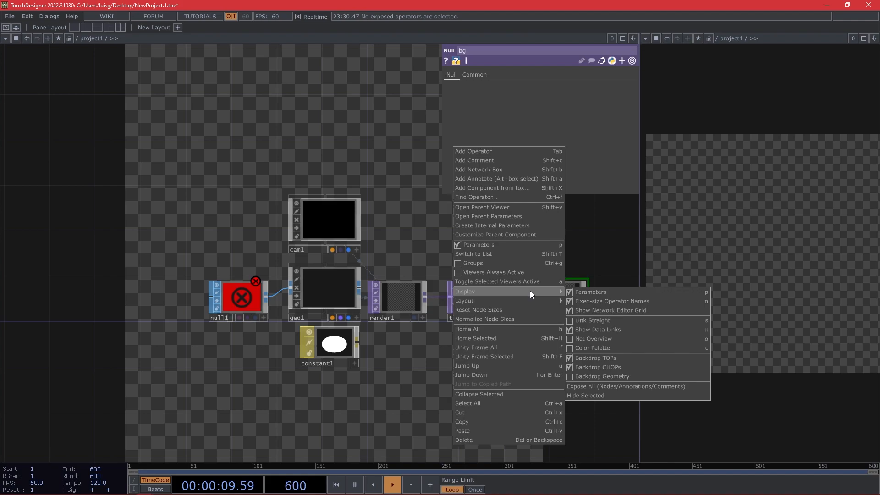
{"action": "left_click", "coordinate": [622, 357]}
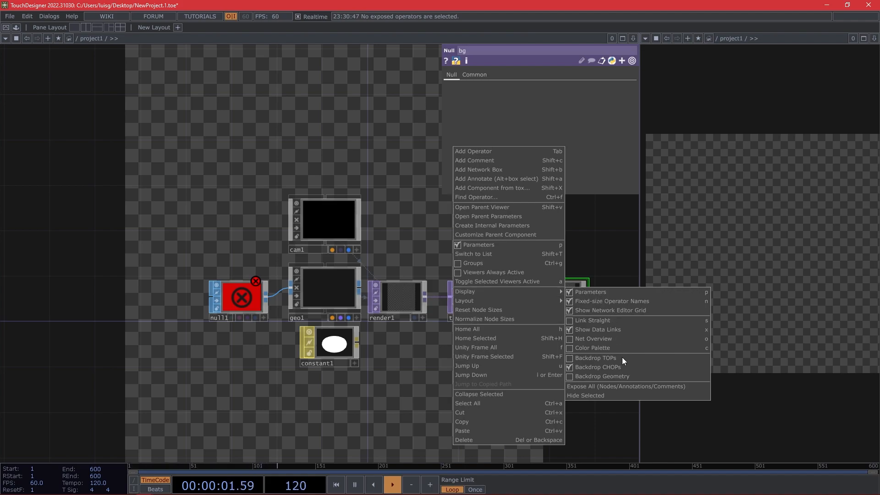
{"action": "left_click_drag", "start_coordinate": [547, 356], "coordinate": [433, 298]}
{"action": "left_click_drag", "start_coordinate": [444, 300], "coordinate": [432, 300]}
{"action": "left_click_drag", "start_coordinate": [521, 312], "coordinate": [508, 312]}
{"action": "scroll", "coordinate": [437, 246], "scroll_direction": "down", "scroll_amount": 3}
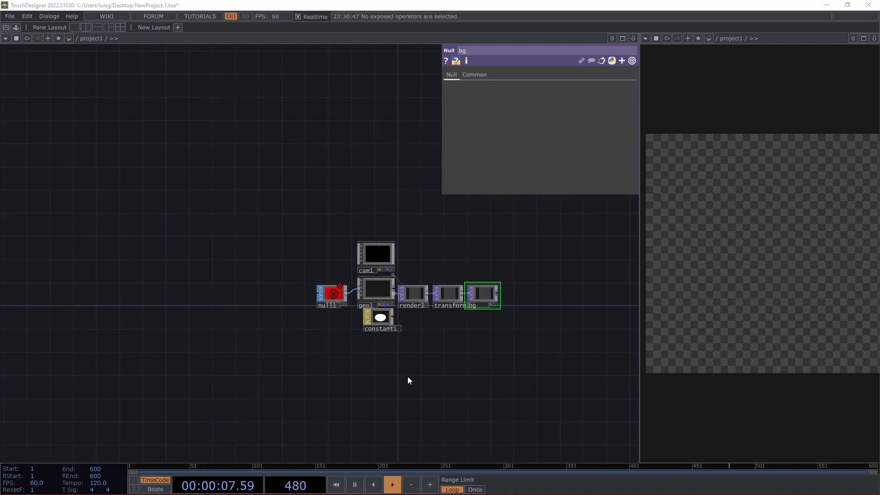
Examine the triangle-outlined T in the reference photo again and minimize the photo viewer.
{"action": "mouse_move", "coordinate": [0, 106]}
{"action": "left_mouse_down"}
{"action": "mouse_move", "coordinate": [0, 98]}
{"action": "mouse_move", "coordinate": [254, 80]}
{"action": "left_mouse_up"}
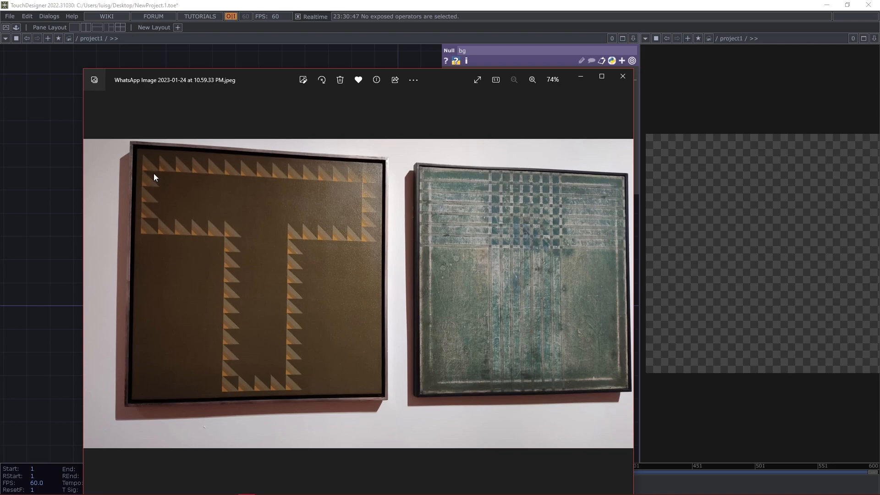
{"action": "left_click", "coordinate": [590, 77]}
Add a Constant CHOP in the empty network area ahead of the null1 and geo1 nodes.
{"action": "scroll", "coordinate": [288, 246], "scroll_direction": "up", "scroll_amount": 4}
{"action": "left_click_drag", "start_coordinate": [289, 246], "coordinate": [472, 280]}
{"action": "key", "text": "Tab"}
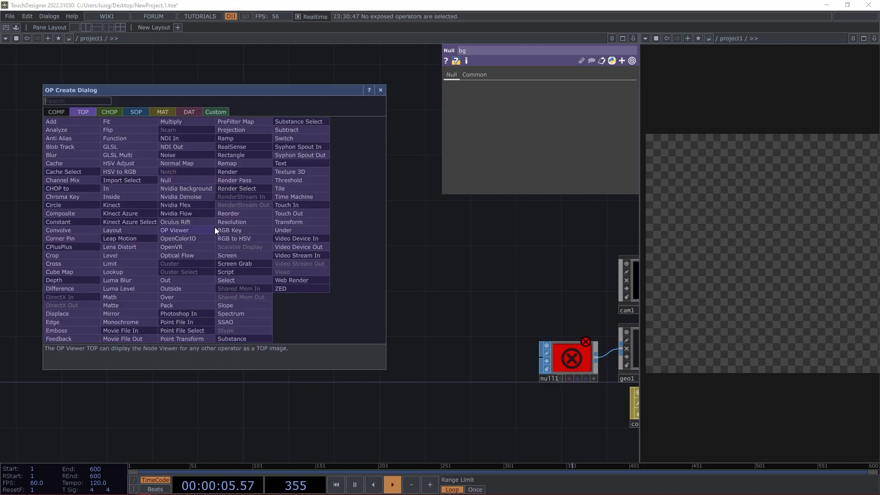
{"action": "left_click", "coordinate": [107, 114]}
{"action": "type", "text": "c"}
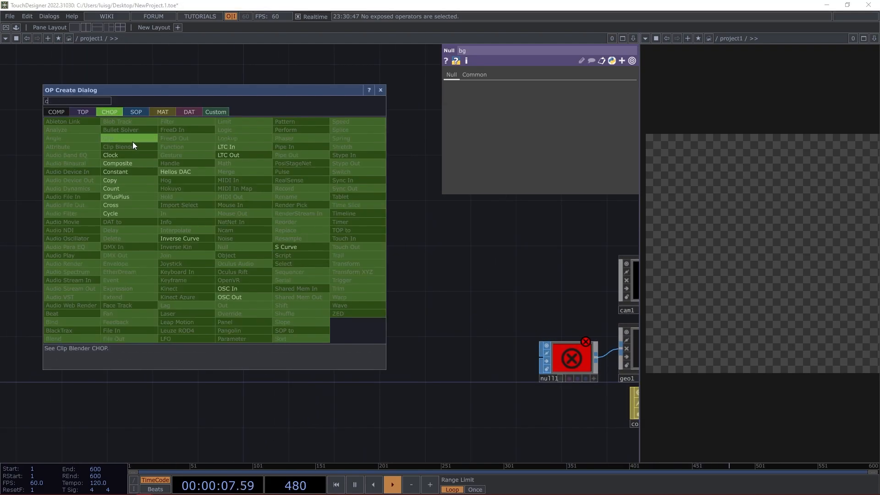
{"action": "left_click", "coordinate": [129, 173]}
{"action": "left_click", "coordinate": [238, 216]}
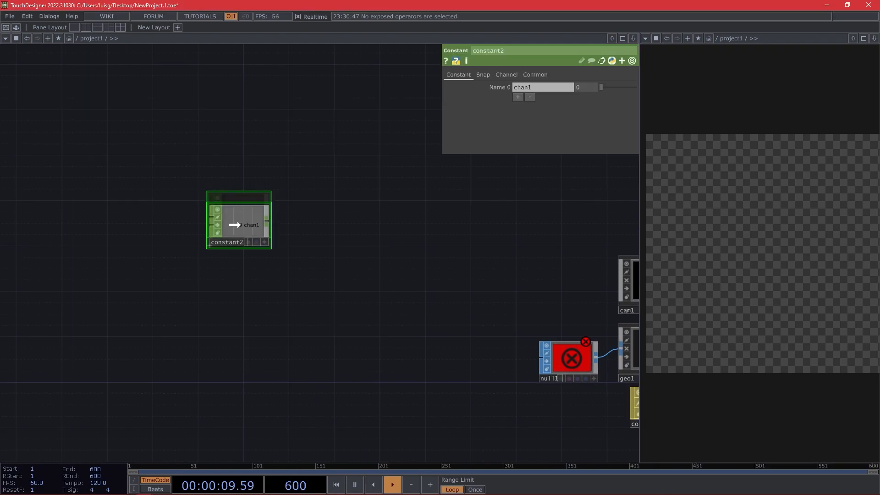
Name the Constant CHOP's first channel Rows and add a second channel named Cols.
{"action": "left_click_drag", "start_coordinate": [539, 87], "coordinate": [485, 79]}
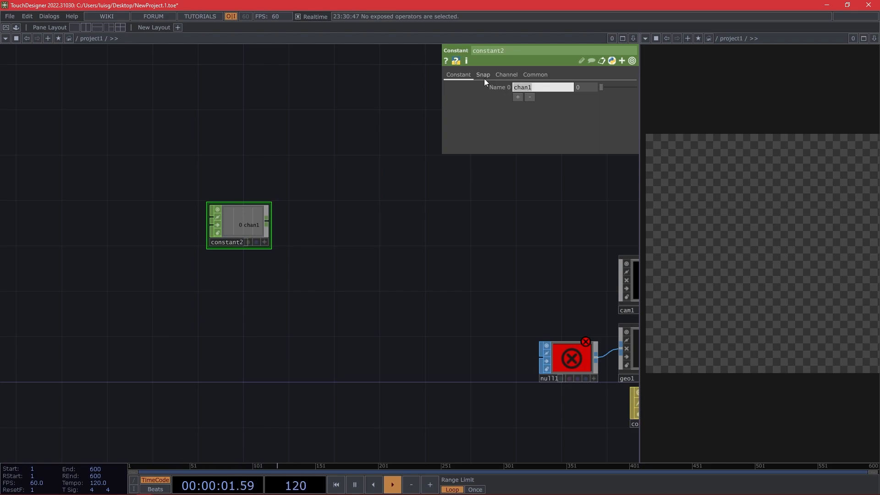
{"action": "type", "text": "Rows"}
{"action": "key", "text": "Return"}
{"action": "left_click", "coordinate": [518, 97]}
{"action": "type", "text": "Cols"}
{"action": "key", "text": "Return"}
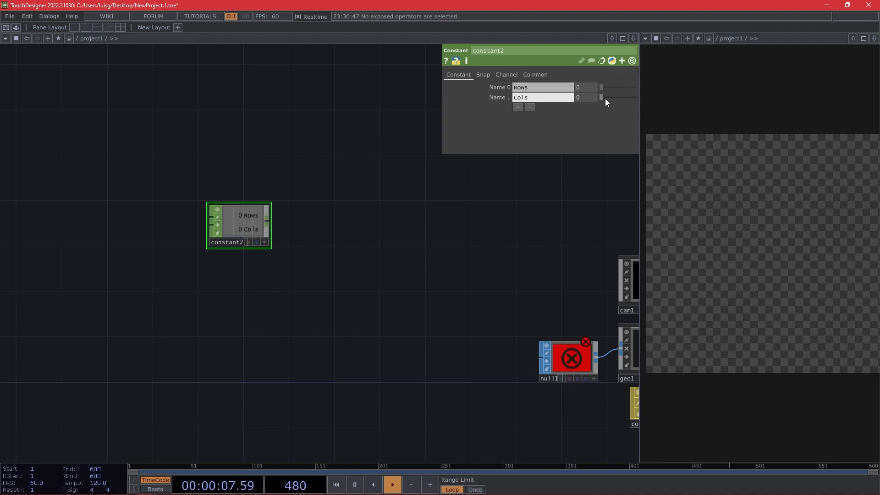
Set both the Rows and Cols channels of the Constant CHOP to 15.
{"action": "type", "text": "15"}
{"action": "key", "text": "Return"}
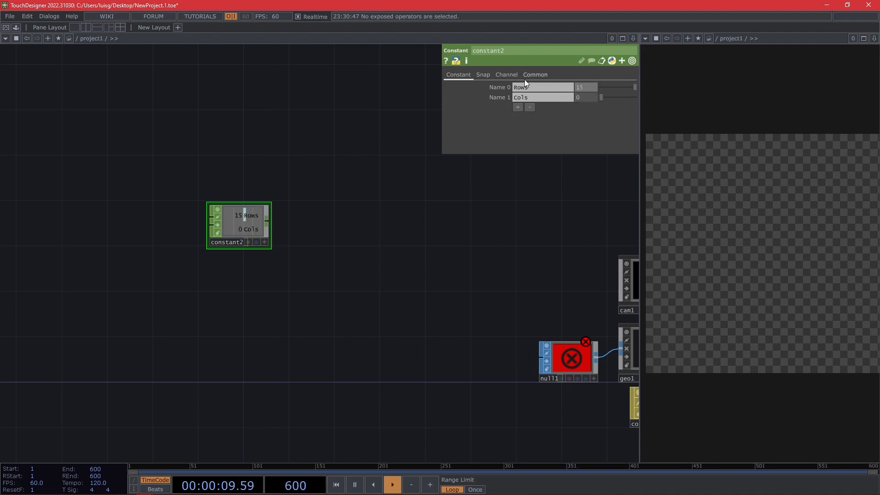
{"action": "type", "text": "15"}
{"action": "key", "text": "Return"}
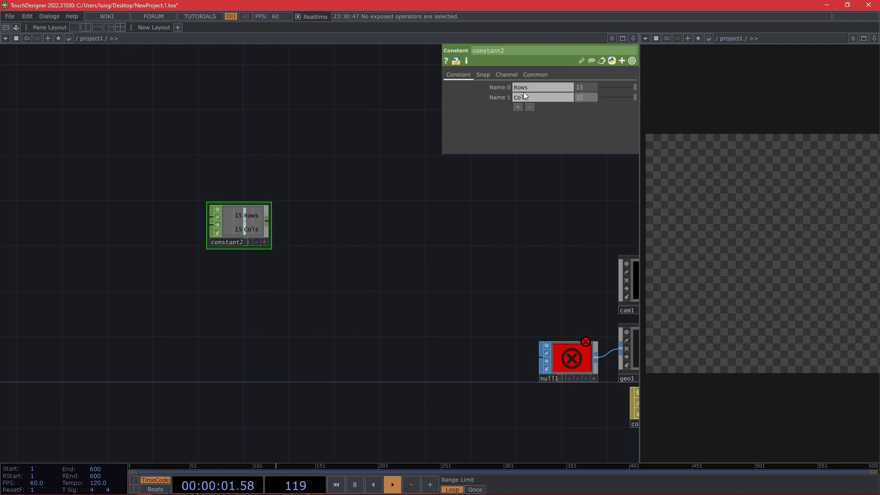
Append a Null CHOP to the Rows and Cols Constant CHOP.
{"action": "right_click", "coordinate": [269, 221]}
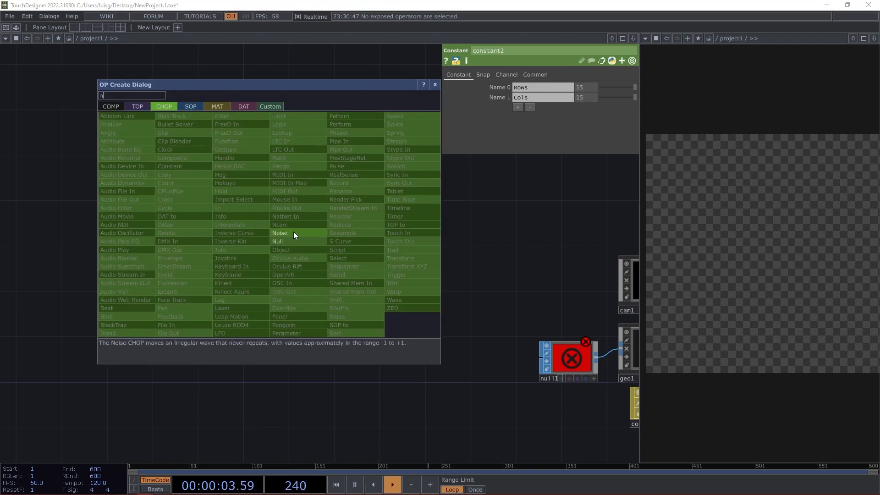
{"action": "left_click", "coordinate": [279, 243]}
{"action": "left_click", "coordinate": [413, 225]}
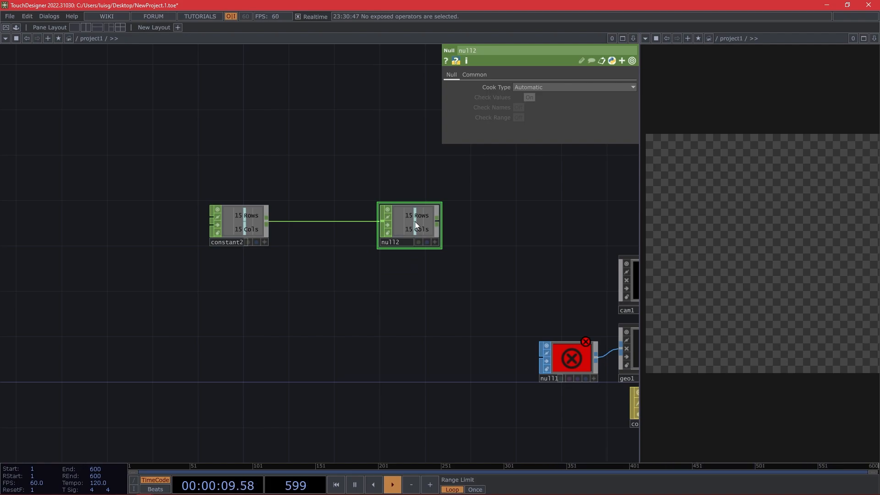
Add a Line SOP in a free area of the network, ahead of the existing nodes.
{"action": "left_click_drag", "start_coordinate": [216, 330], "coordinate": [360, 257]}
{"action": "left_click_drag", "start_coordinate": [277, 277], "coordinate": [241, 316]}
{"action": "middle_click_drag", "start_coordinate": [240, 317], "coordinate": [185, 317]}
{"action": "scroll", "coordinate": [183, 321], "scroll_direction": "up", "scroll_amount": 3}
{"action": "left_click_drag", "start_coordinate": [277, 340], "coordinate": [184, 367]}
{"action": "scroll", "coordinate": [259, 343], "scroll_direction": "down", "scroll_amount": 3}
{"action": "key", "text": "Tab"}
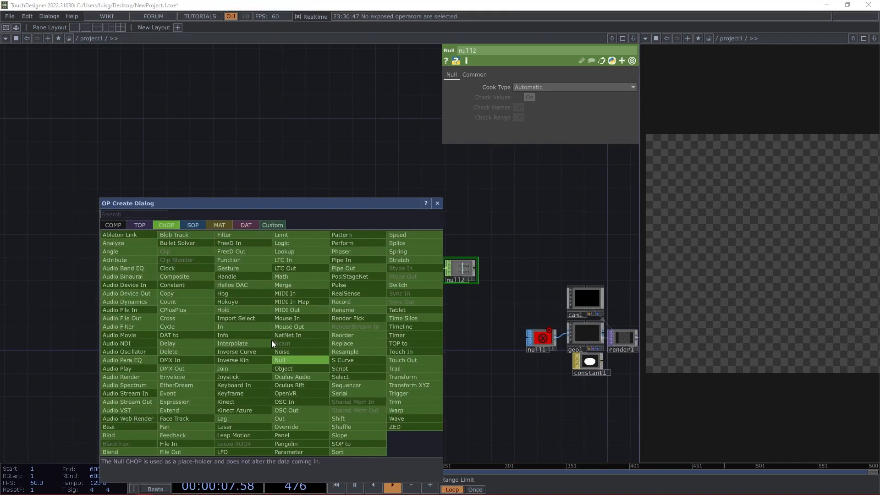
{"action": "left_click", "coordinate": [192, 225]}
{"action": "type", "text": "li"}
{"action": "left_click", "coordinate": [172, 435]}
{"action": "left_click", "coordinate": [218, 359]}
{"action": "scroll", "coordinate": [218, 359], "scroll_direction": "up", "scroll_amount": 4}
{"action": "left_click_drag", "start_coordinate": [217, 359], "coordinate": [263, 306]}
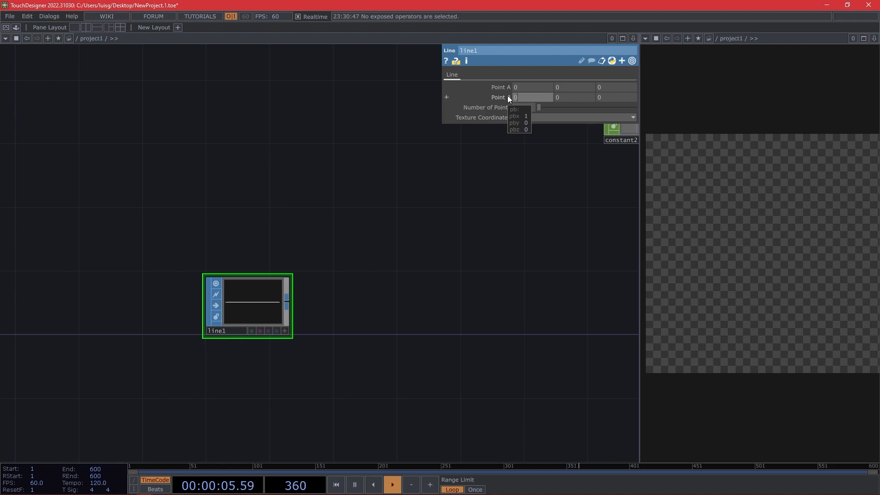
Make the line vertical by setting Point B's X to 0 and Point A's Y to 1.
{"action": "type", "text": "0"}
{"action": "key", "text": "Return"}
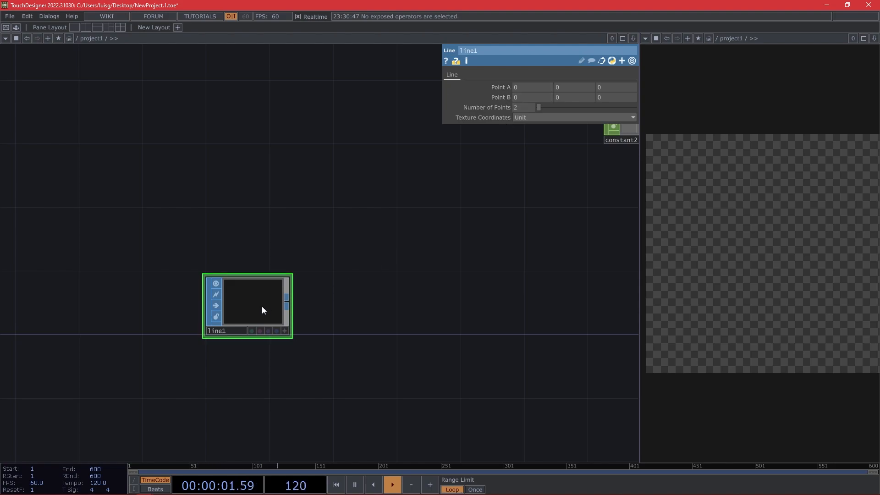
{"action": "left_click", "coordinate": [560, 86]}
{"action": "type", "text": "1"}
{"action": "key", "text": "Return"}
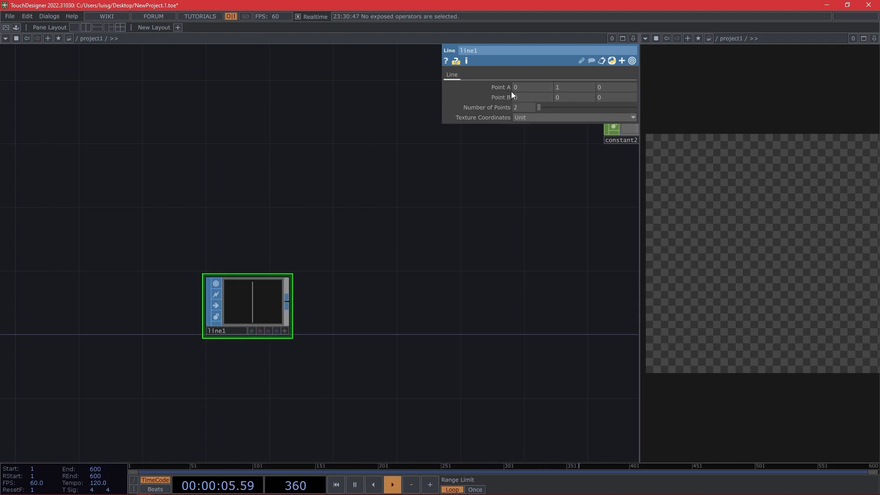
Duplicate line1 below it and make the copy horizontal with Point A's Y at 0 and Point B's X at 1.
{"action": "left_click_drag", "start_coordinate": [206, 195], "coordinate": [268, 160]}
{"action": "key", "text": "ctrl+c"}
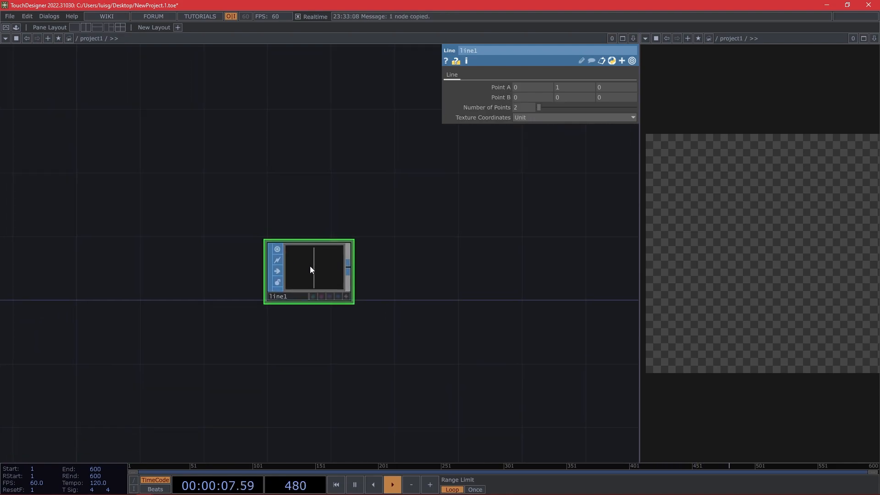
{"action": "key", "text": "ctrl+v"}
{"action": "left_click_drag", "start_coordinate": [562, 84], "coordinate": [552, 82]}
{"action": "type", "text": "0"}
{"action": "left_click", "coordinate": [527, 97]}
{"action": "type", "text": "1"}
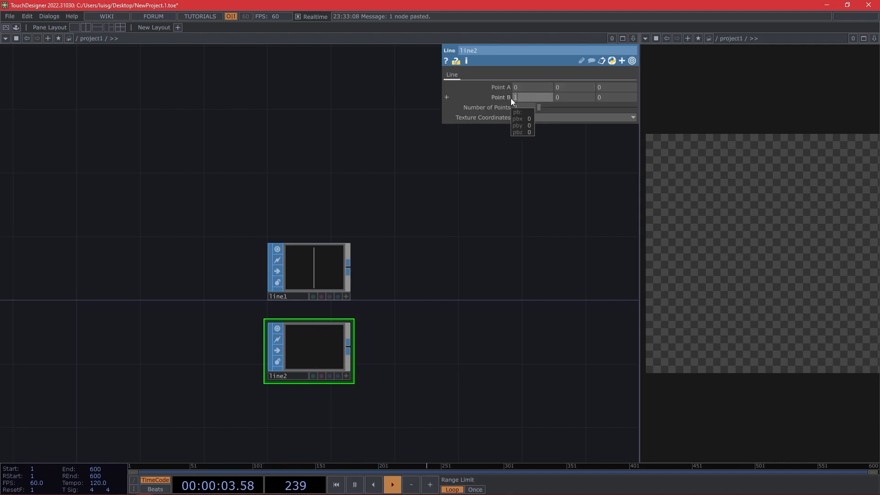
{"action": "key", "text": "Return"}
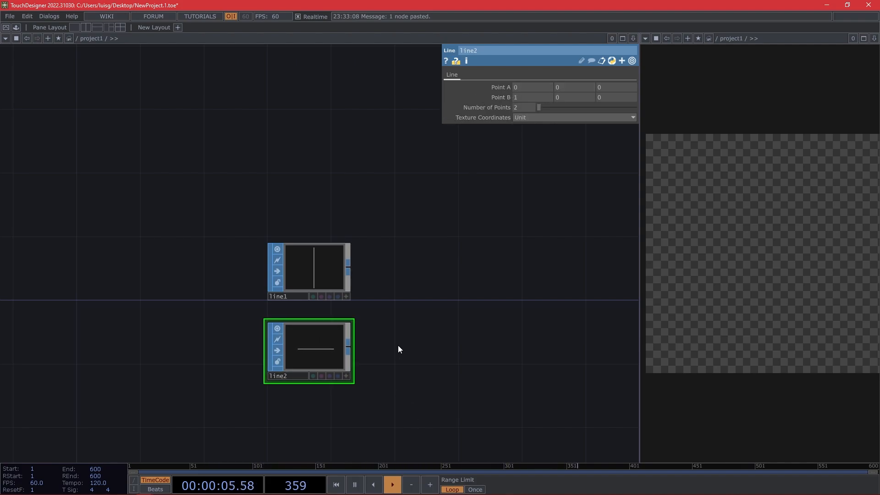
Duplicate line2 below it and make the copy diagonal by setting its Point A Y to 1.
{"action": "left_click_drag", "start_coordinate": [398, 345], "coordinate": [407, 286]}
{"action": "key", "text": "ctrl+c"}
{"action": "key", "text": "ctrl+v"}
{"action": "left_click_drag", "start_coordinate": [433, 324], "coordinate": [438, 302]}
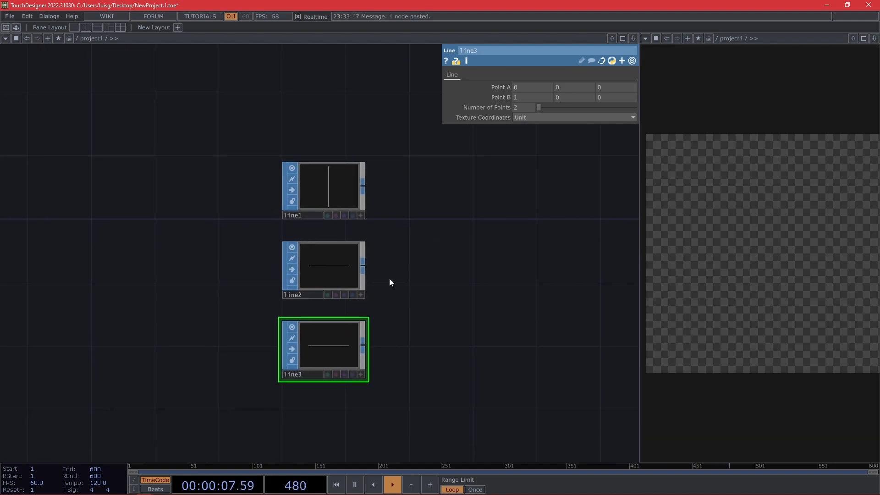
{"action": "left_click_drag", "start_coordinate": [561, 89], "coordinate": [552, 89]}
{"action": "type", "text": "1"}
{"action": "key", "text": "Return"}
Add a Merge SOP and connect all three Line SOPs to it to form a triangle outline.
{"action": "left_click_drag", "start_coordinate": [483, 305], "coordinate": [405, 279]}
{"action": "key", "text": "Tab"}
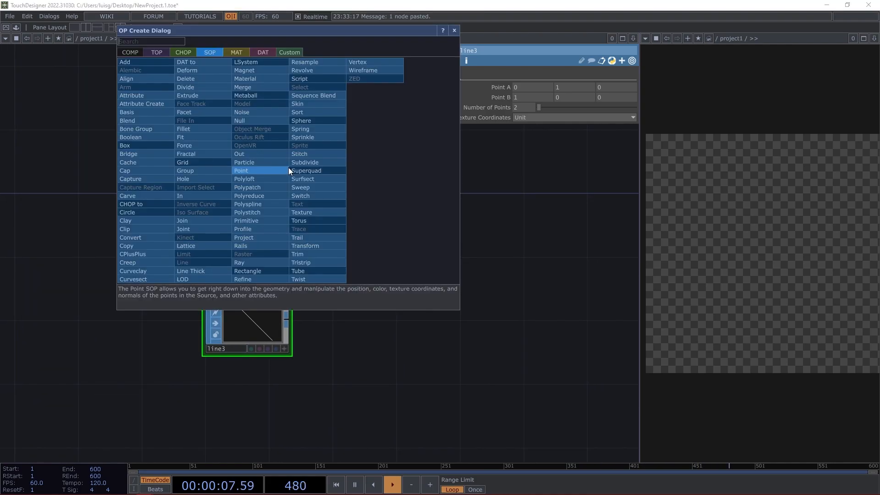
{"action": "type", "text": "merg"}
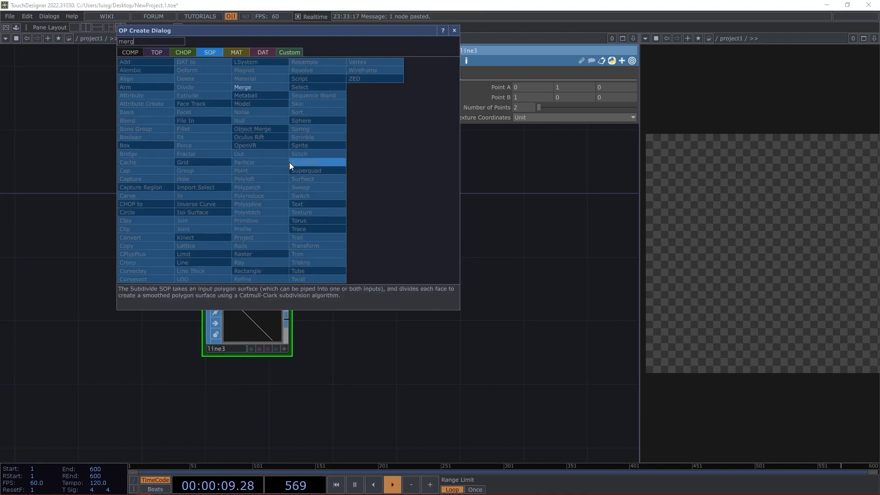
{"action": "left_click", "coordinate": [256, 85]}
{"action": "left_click", "coordinate": [379, 215]}
{"action": "left_click", "coordinate": [331, 224]}
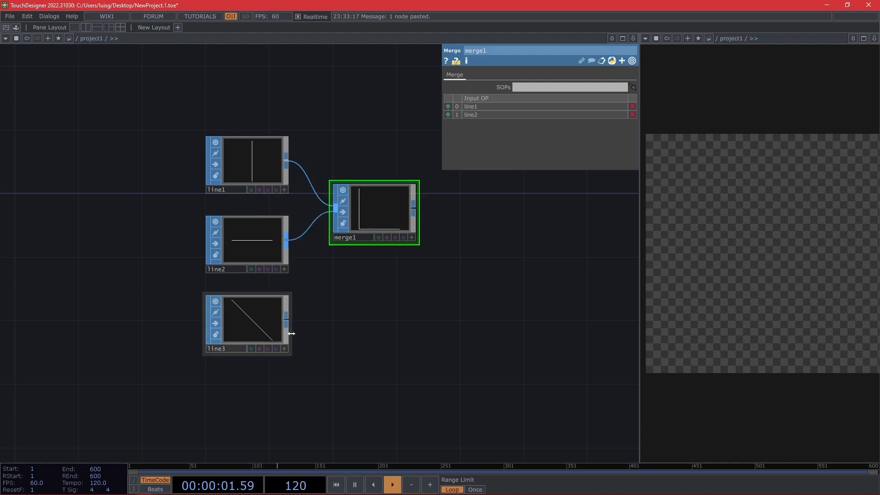
{"action": "left_click", "coordinate": [286, 321]}
{"action": "left_click", "coordinate": [334, 238]}
Stack the three Line SOPs closer together and line them up with the Merge SOP.
{"action": "left_click_drag", "start_coordinate": [267, 333], "coordinate": [267, 317]}
{"action": "right_click_drag", "start_coordinate": [296, 373], "coordinate": [260, 252]}
{"action": "left_click_drag", "start_coordinate": [259, 251], "coordinate": [260, 235]}
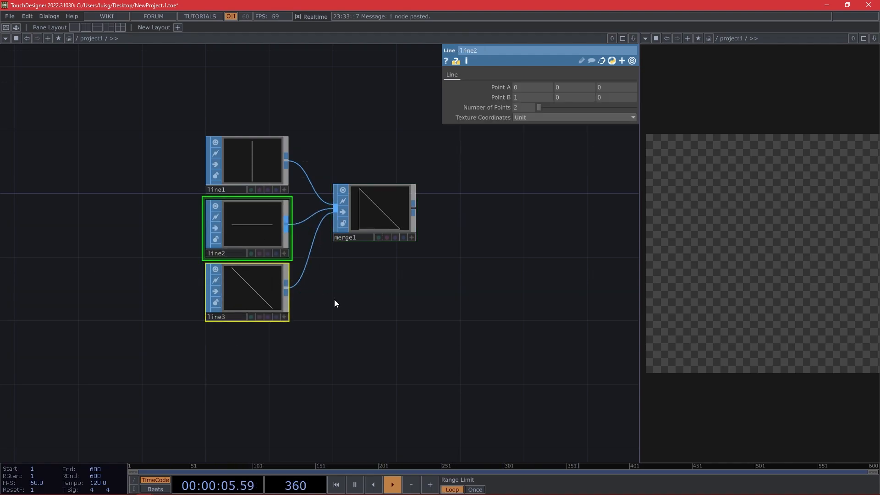
{"action": "scroll", "coordinate": [334, 299], "scroll_direction": "down", "scroll_amount": 3}
{"action": "left_click_drag", "start_coordinate": [362, 240], "coordinate": [362, 252]}
{"action": "right_click_drag", "start_coordinate": [400, 332], "coordinate": [274, 192]}
{"action": "left_click_drag", "start_coordinate": [367, 248], "coordinate": [242, 203]}
{"action": "left_click", "coordinate": [310, 243]}
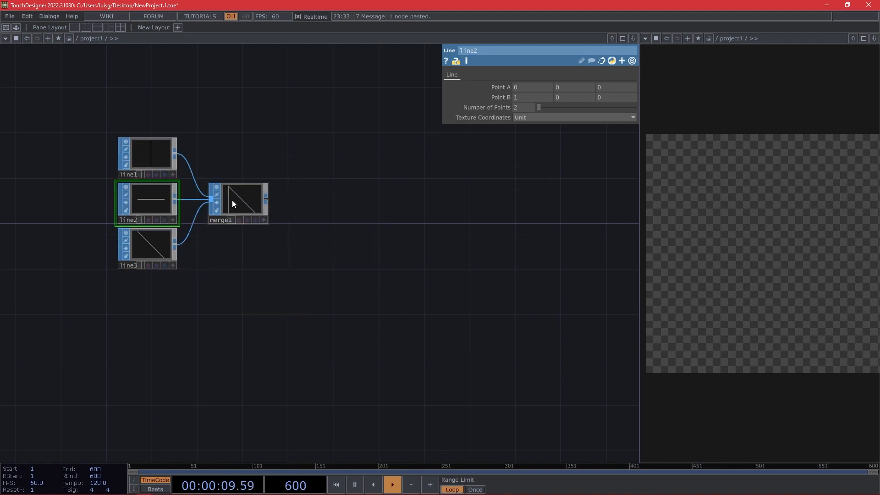
Append a Skin SOP to the Merge SOP to fill the triangle outline.
{"action": "scroll", "coordinate": [232, 201], "scroll_direction": "up", "scroll_amount": 3}
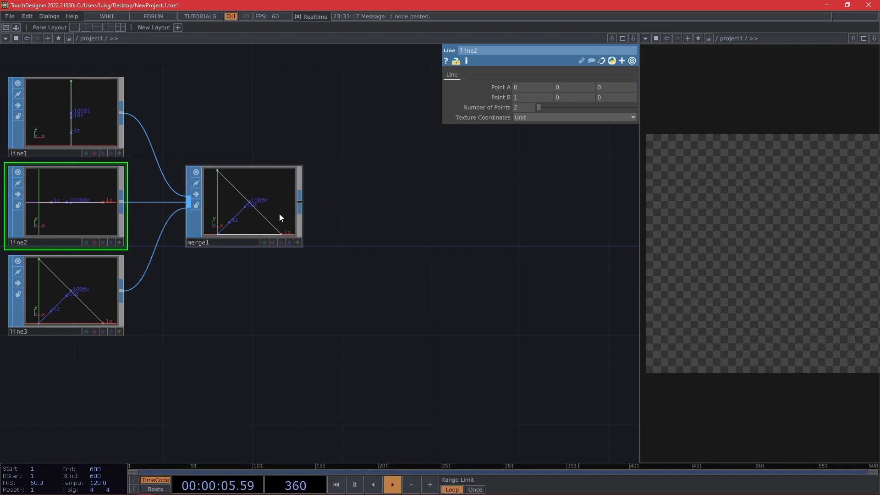
{"action": "right_click", "coordinate": [299, 207]}
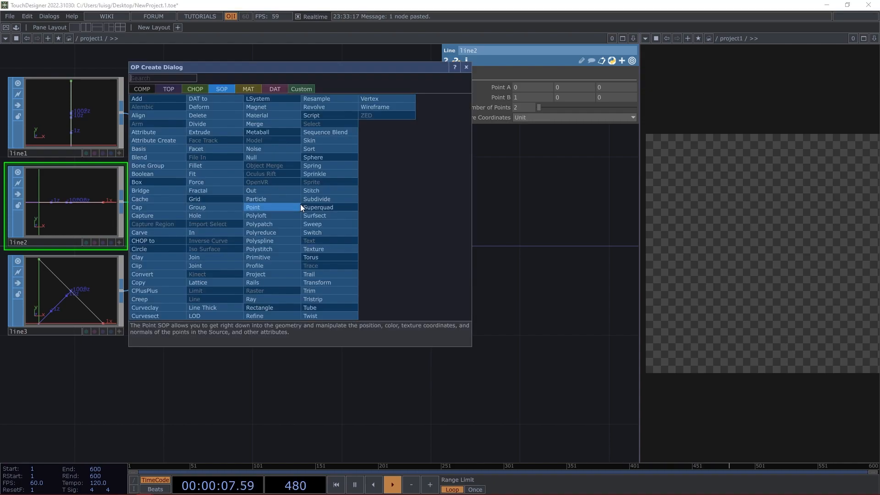
{"action": "left_click", "coordinate": [331, 141]}
{"action": "left_click", "coordinate": [370, 198]}
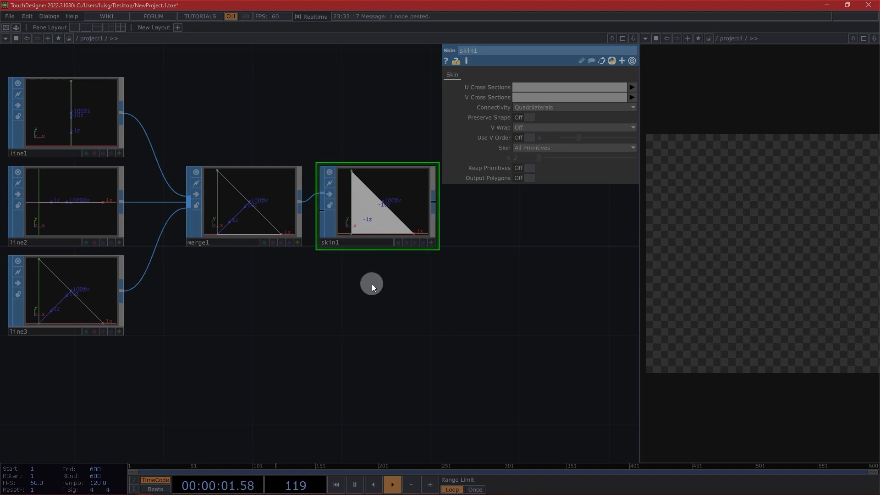
{"action": "left_click", "coordinate": [366, 218]}
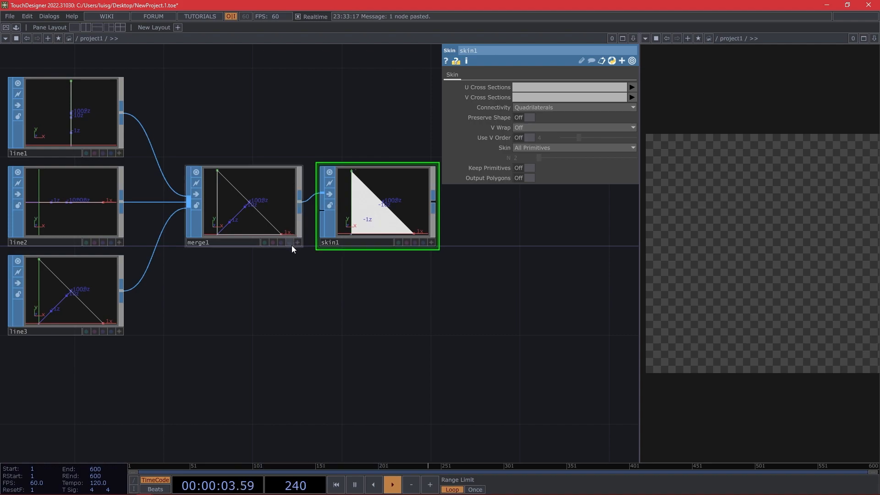
Reposition the triangle node chain and connect the Skin SOP's output to null1, which feeds geo1.
{"action": "left_click_drag", "start_coordinate": [410, 307], "coordinate": [319, 303]}
{"action": "scroll", "coordinate": [330, 293], "scroll_direction": "down", "scroll_amount": 4}
{"action": "right_click_drag", "start_coordinate": [383, 334], "coordinate": [158, 184]}
{"action": "left_click_drag", "start_coordinate": [335, 238], "coordinate": [278, 238]}
{"action": "left_click", "coordinate": [307, 283]}
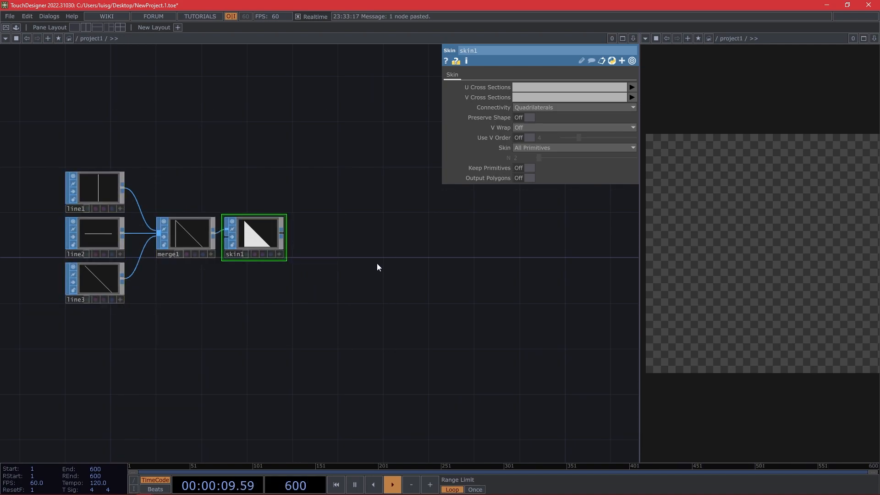
{"action": "scroll", "coordinate": [348, 275], "scroll_direction": "down", "scroll_amount": 3}
{"action": "left_click_drag", "start_coordinate": [269, 271], "coordinate": [552, 270]}
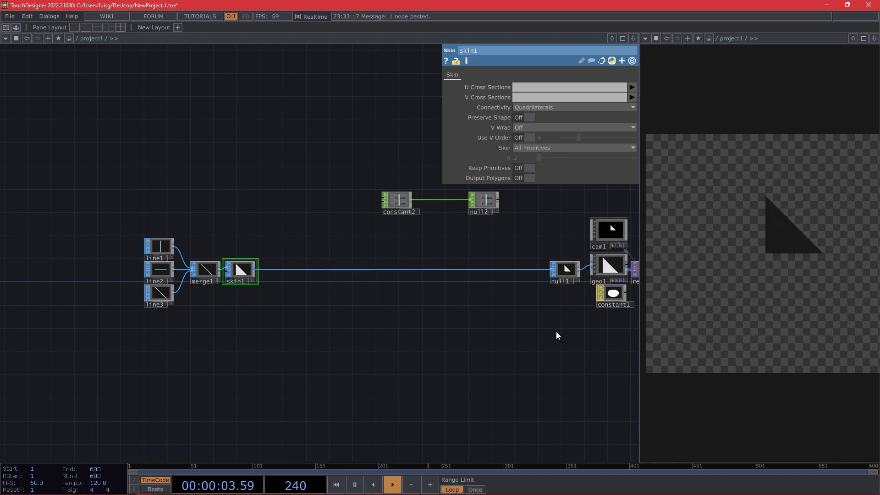
Assign the constant1 material to geo1 as its Material parameter and place the material node just below geo1.
{"action": "left_click", "coordinate": [613, 294]}
{"action": "scroll", "coordinate": [573, 327], "scroll_direction": "up", "scroll_amount": 5}
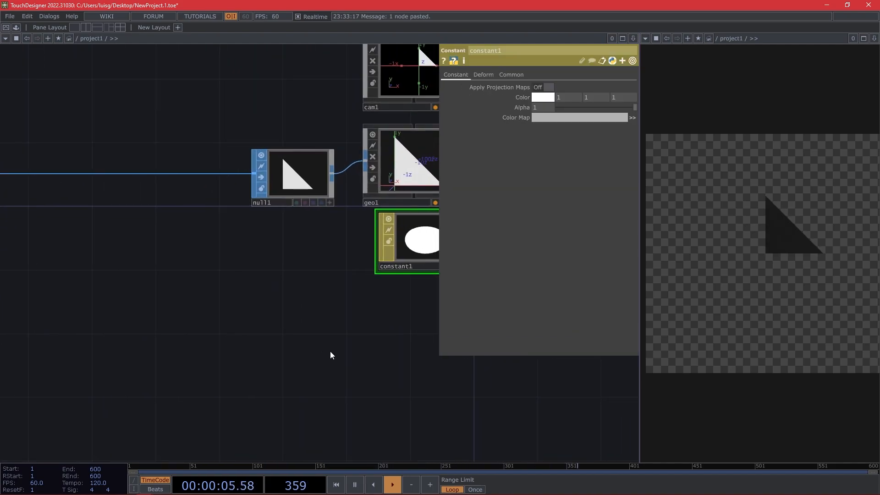
{"action": "left_click_drag", "start_coordinate": [331, 355], "coordinate": [230, 353]}
{"action": "left_click_drag", "start_coordinate": [334, 238], "coordinate": [308, 171]}
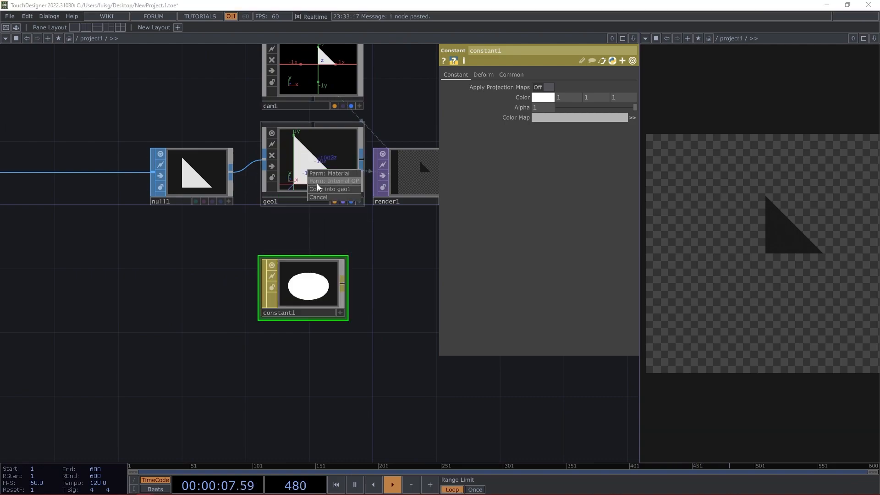
{"action": "left_click", "coordinate": [328, 176]}
{"action": "left_click_drag", "start_coordinate": [323, 288], "coordinate": [323, 256]}
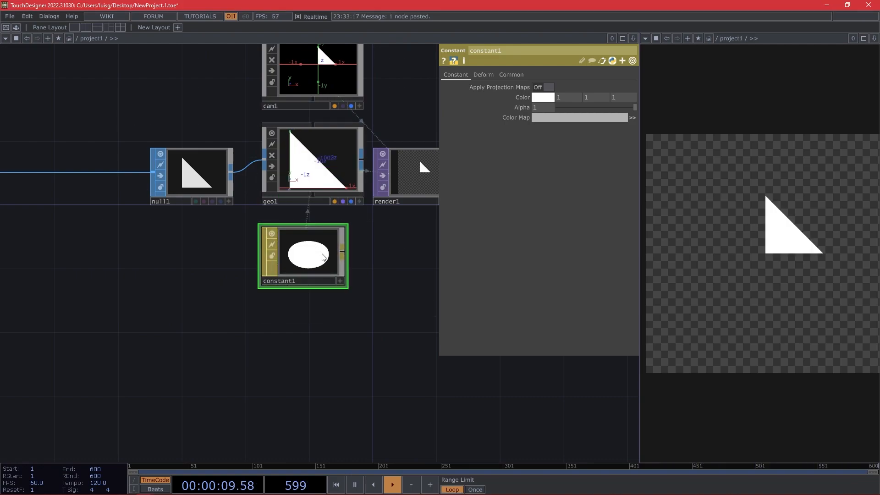
Switch cam1 to Orthographic projection with an Ortho Width of 1.
{"action": "scroll", "coordinate": [295, 370], "scroll_direction": "down", "scroll_amount": 6}
{"action": "scroll", "coordinate": [282, 362], "scroll_direction": "down", "scroll_amount": 2}
{"action": "left_click", "coordinate": [391, 233]}
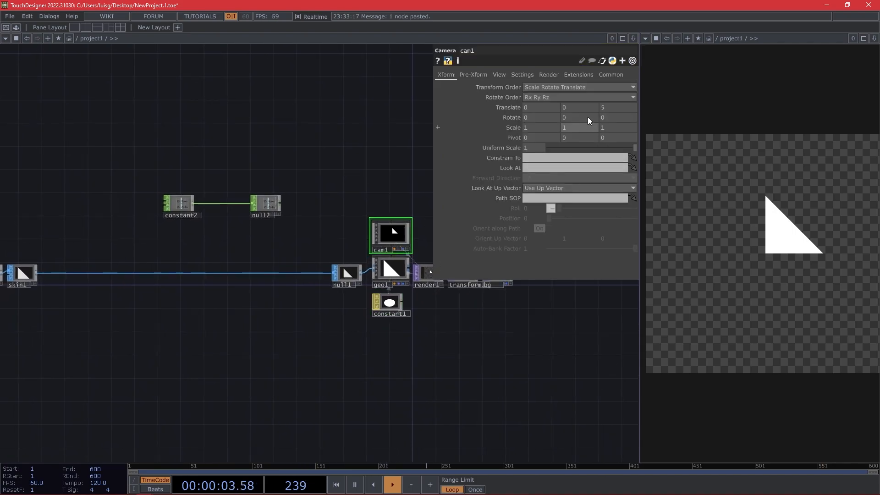
{"action": "left_click", "coordinate": [499, 75]}
{"action": "left_click", "coordinate": [555, 89]}
{"action": "left_click", "coordinate": [549, 106]}
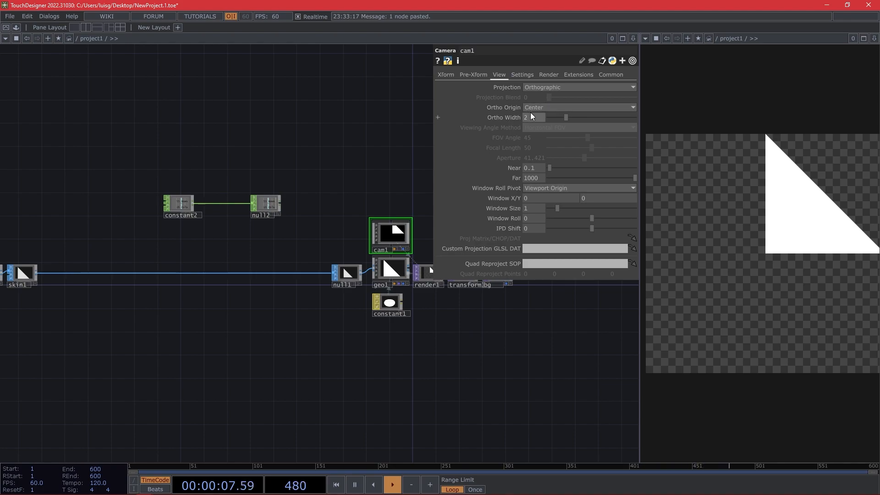
{"action": "left_click", "coordinate": [532, 120]}
{"action": "type", "text": "1"}
{"action": "key", "text": "Return"}
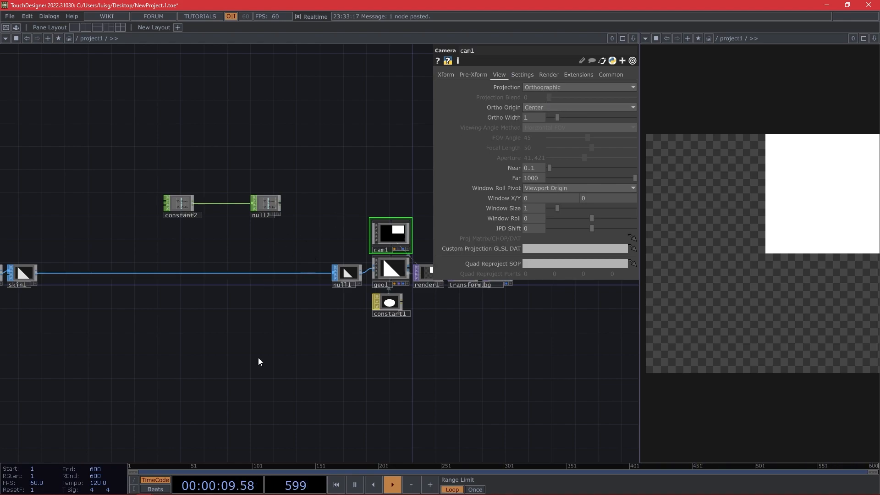
{"action": "left_click_drag", "start_coordinate": [433, 354], "coordinate": [475, 343]}
{"action": "left_click_drag", "start_coordinate": [247, 347], "coordinate": [396, 366]}
{"action": "scroll", "coordinate": [258, 314], "scroll_direction": "up", "scroll_amount": 2}
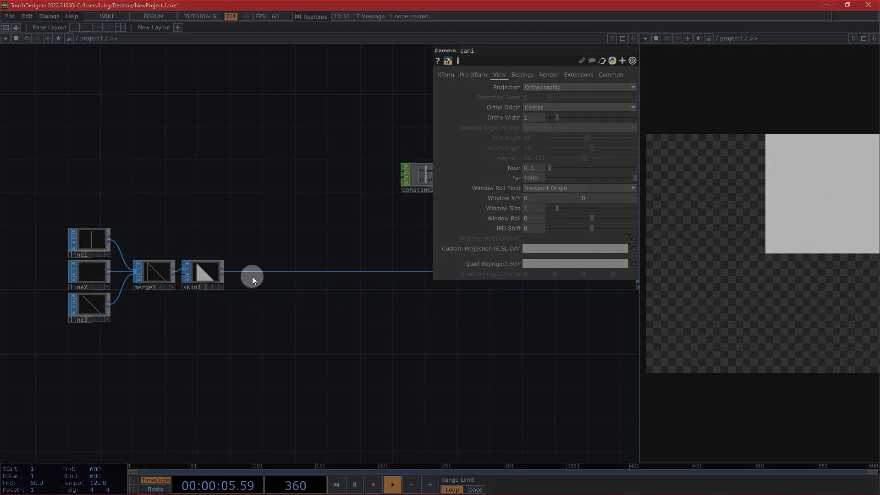
Insert a Transform SOP between skin1 and null1.
{"action": "scroll", "coordinate": [209, 282], "scroll_direction": "up", "scroll_amount": 2}
{"action": "scroll", "coordinate": [209, 282], "scroll_direction": "up", "scroll_amount": 2}
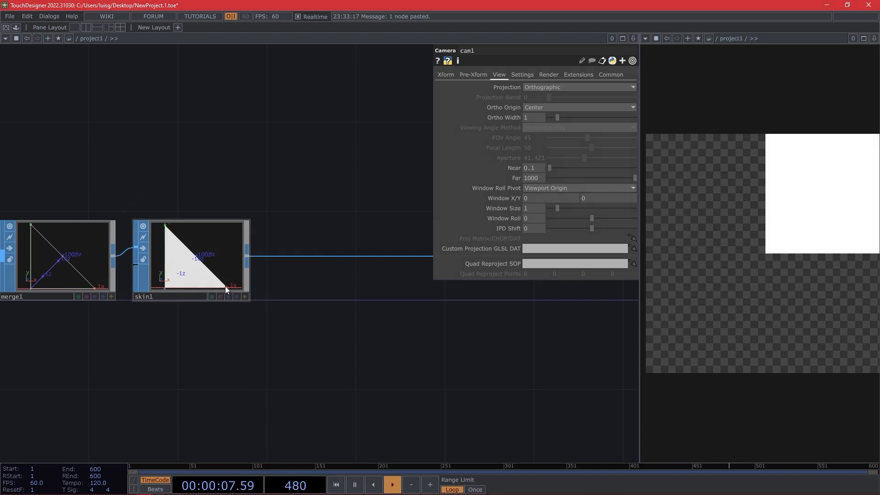
{"action": "left_click", "coordinate": [202, 277]}
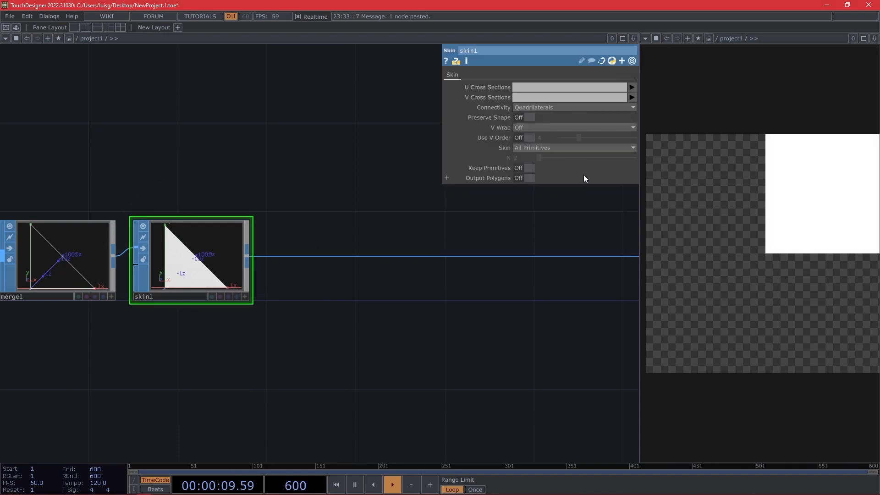
{"action": "middle_click_drag", "start_coordinate": [238, 232], "coordinate": [188, 335]}
{"action": "scroll", "coordinate": [202, 326], "scroll_direction": "down", "scroll_amount": 8}
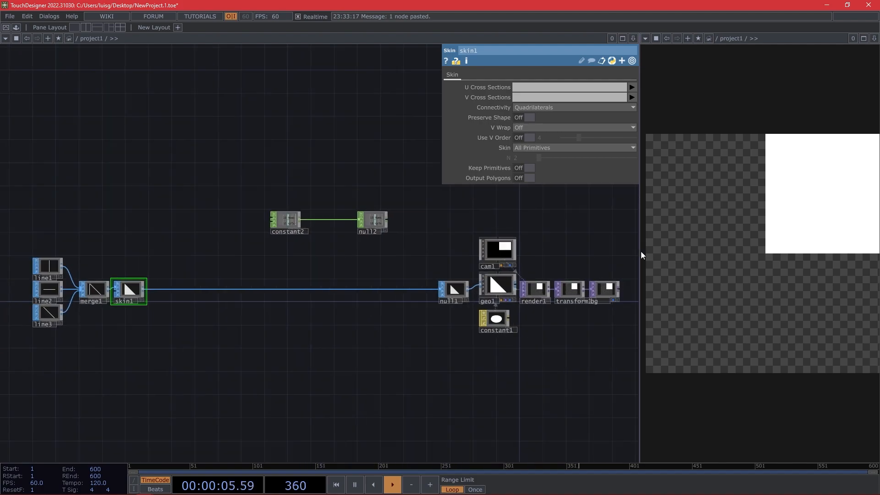
{"action": "left_click", "coordinate": [718, 270]}
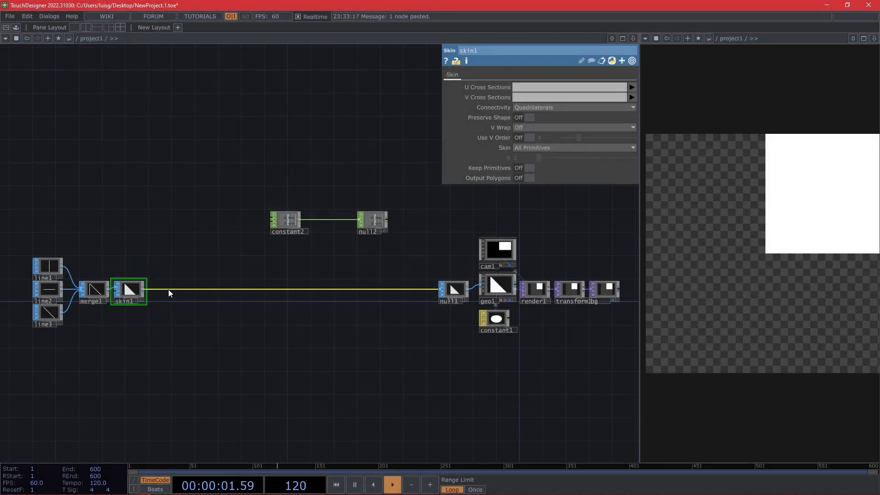
{"action": "right_click", "coordinate": [173, 289]}
{"action": "left_click", "coordinate": [183, 286]}
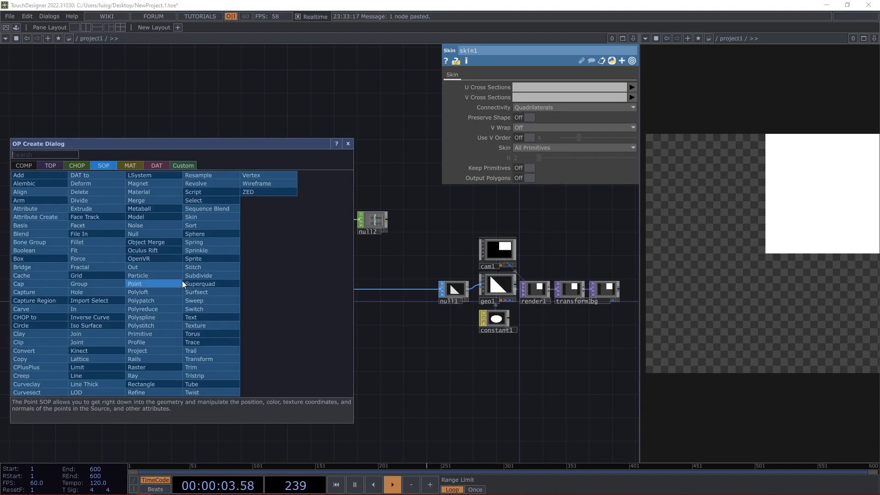
{"action": "left_click", "coordinate": [203, 356]}
{"action": "left_click", "coordinate": [168, 288]}
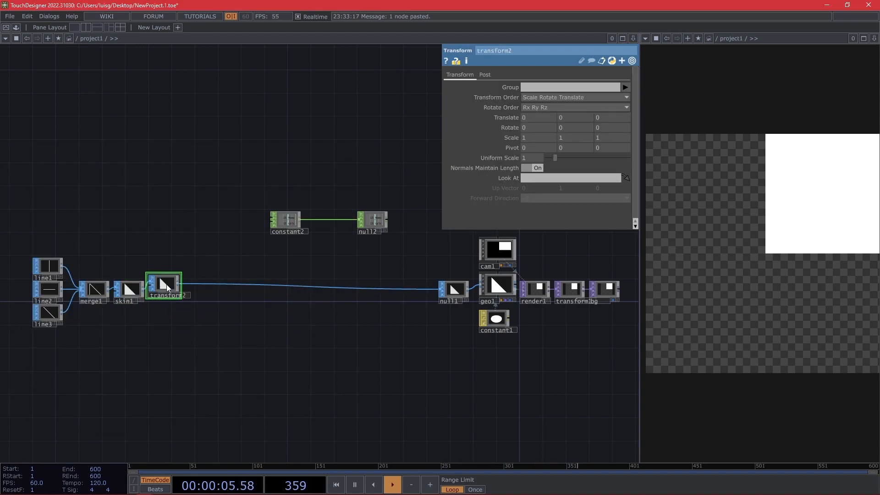
Reference null2's Cols channel in transform2's Scale X and its Rows channel in Scale Y.
{"action": "scroll", "coordinate": [380, 229], "scroll_direction": "up", "scroll_amount": 5}
{"action": "left_click", "coordinate": [400, 234]}
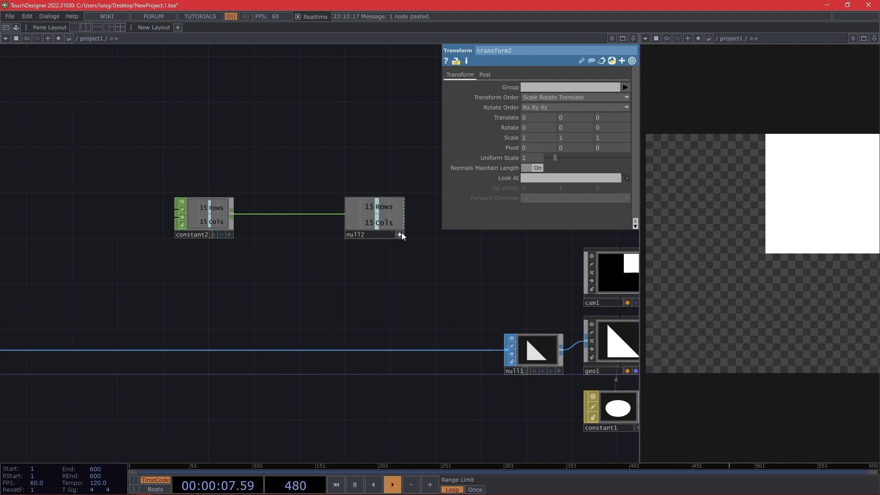
{"action": "left_click", "coordinate": [520, 138]}
{"action": "left_click_drag", "start_coordinate": [379, 223], "coordinate": [539, 140]}
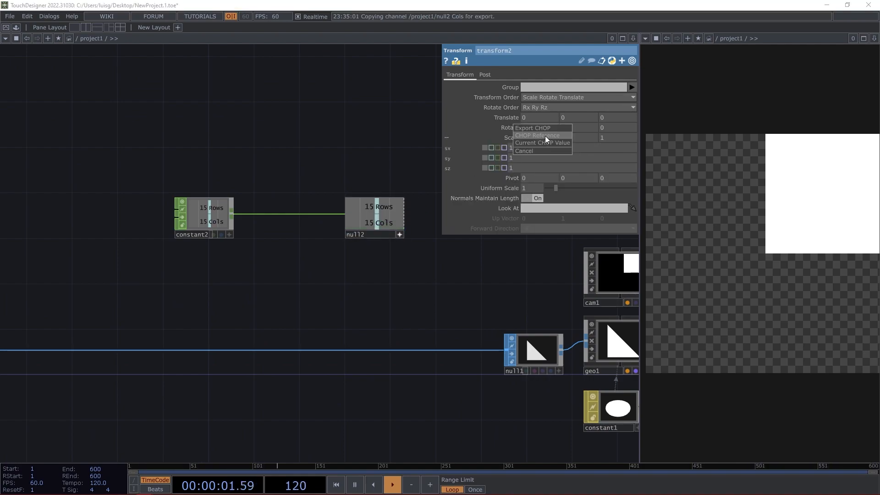
{"action": "left_click", "coordinate": [545, 146]}
{"action": "left_click_drag", "start_coordinate": [379, 207], "coordinate": [559, 154]}
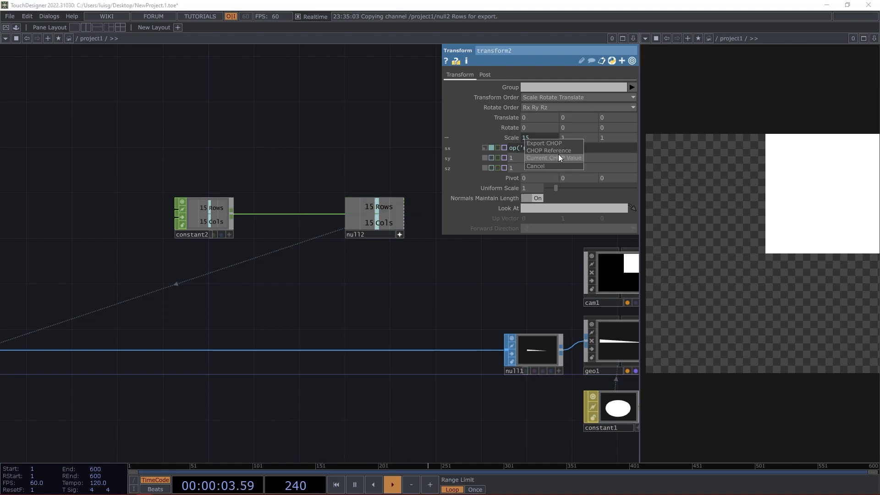
{"action": "left_click", "coordinate": [561, 153]}
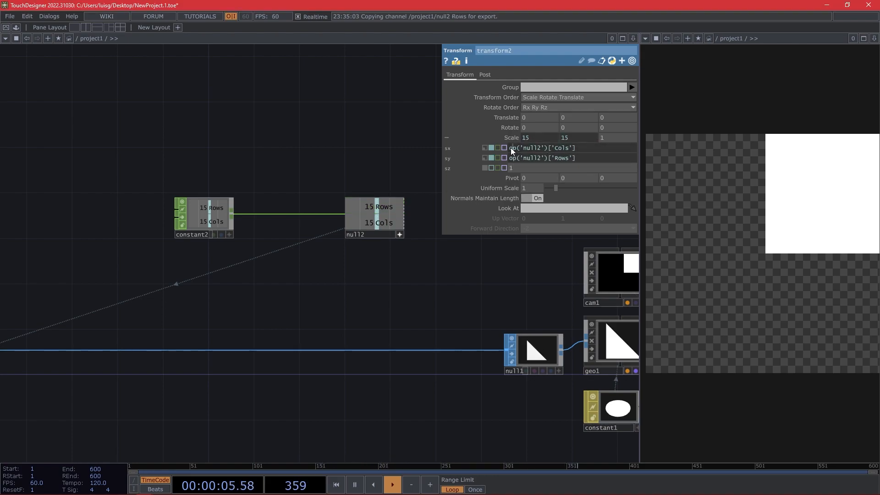
Change transform2's scale expressions to 1/op('null2')['Cols'] for X and 1/op('null2')['Rows'] for Y.
{"action": "left_click", "coordinate": [510, 147]}
{"action": "type", "text": "1/"}
{"action": "key", "text": "Return"}
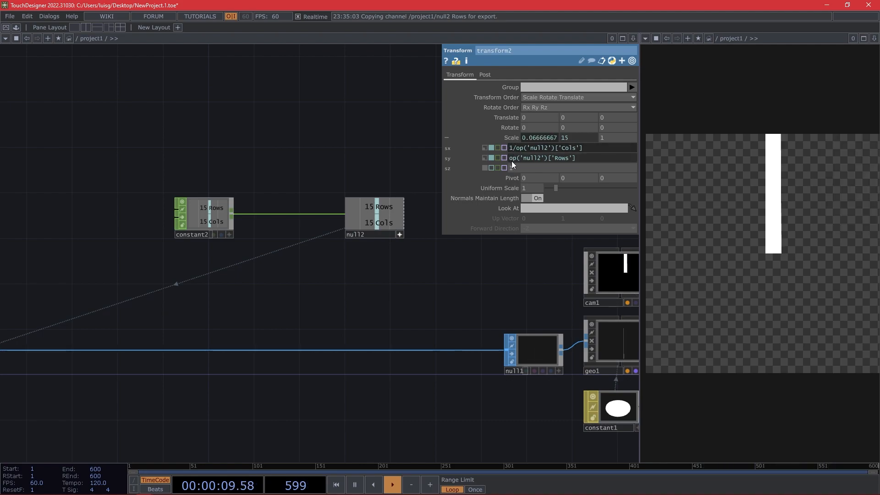
{"action": "left_click", "coordinate": [509, 159]}
{"action": "type", "text": "1/"}
{"action": "key", "text": "Return"}
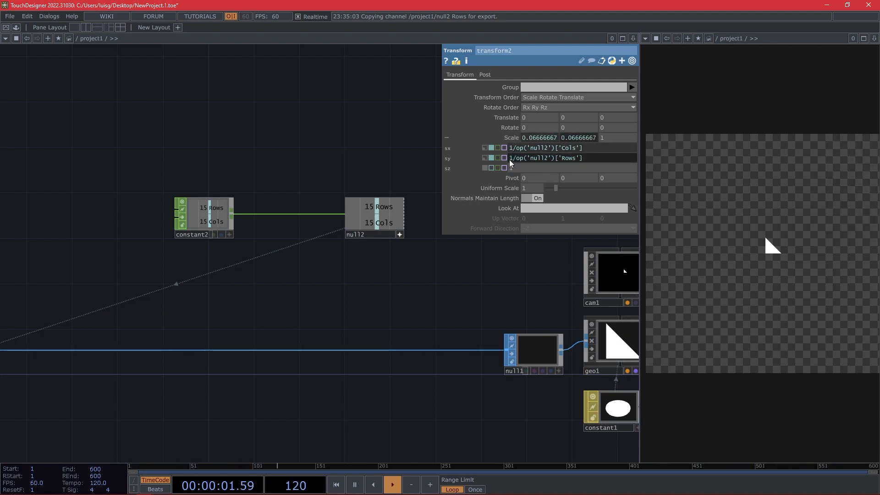
Add a Grid SOP in the empty area below the triangle chain, before the null1 and geo1 nodes.
{"action": "scroll", "coordinate": [339, 247], "scroll_direction": "down", "scroll_amount": 3}
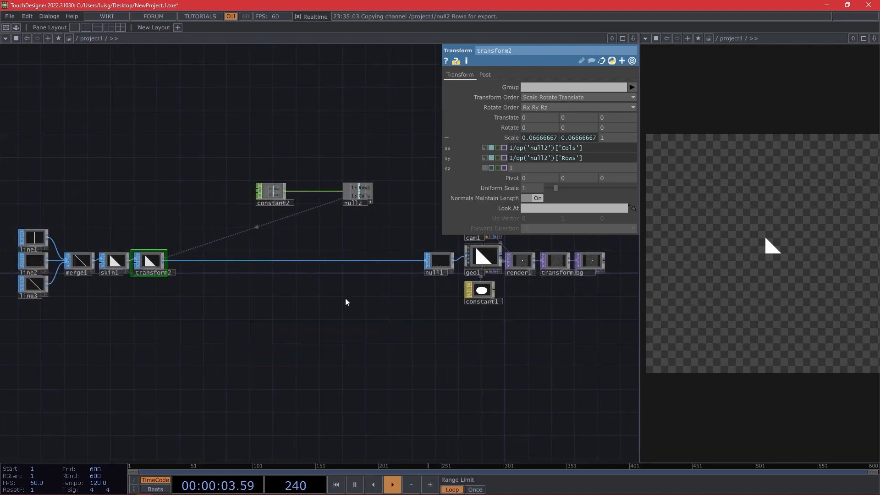
{"action": "left_click_drag", "start_coordinate": [184, 291], "coordinate": [225, 298]}
{"action": "scroll", "coordinate": [227, 289], "scroll_direction": "up", "scroll_amount": 3}
{"action": "mouse_move", "coordinate": [372, 332]}
{"action": "left_mouse_down"}
{"action": "mouse_move", "coordinate": [320, 350]}
{"action": "mouse_move", "coordinate": [365, 335]}
{"action": "left_mouse_up"}
{"action": "scroll", "coordinate": [366, 335], "scroll_direction": "down", "scroll_amount": 2}
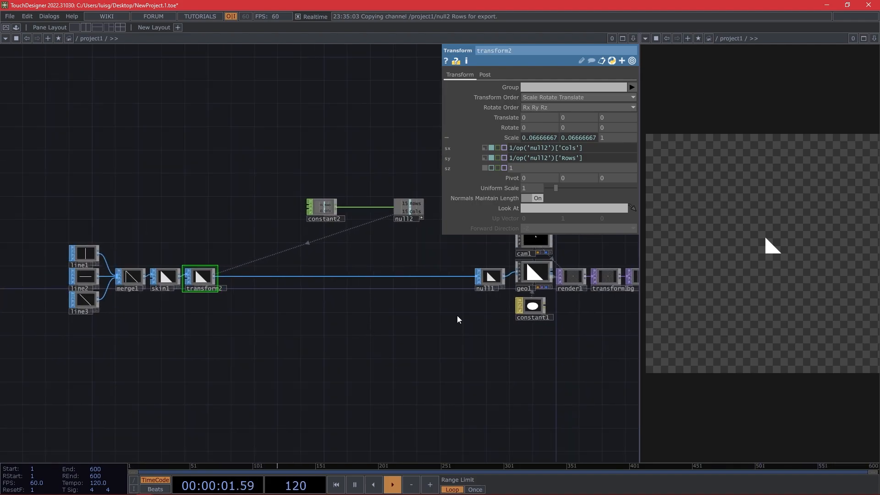
{"action": "left_click_drag", "start_coordinate": [456, 316], "coordinate": [403, 317]}
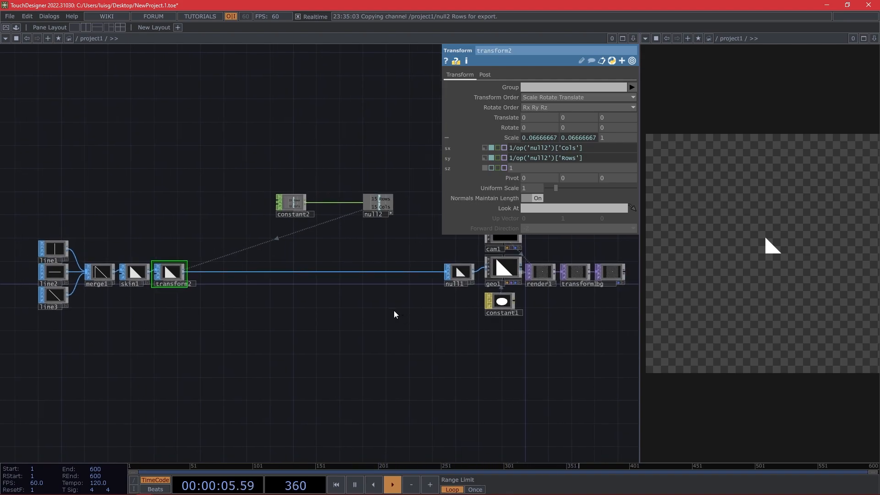
{"action": "key", "text": "Tab"}
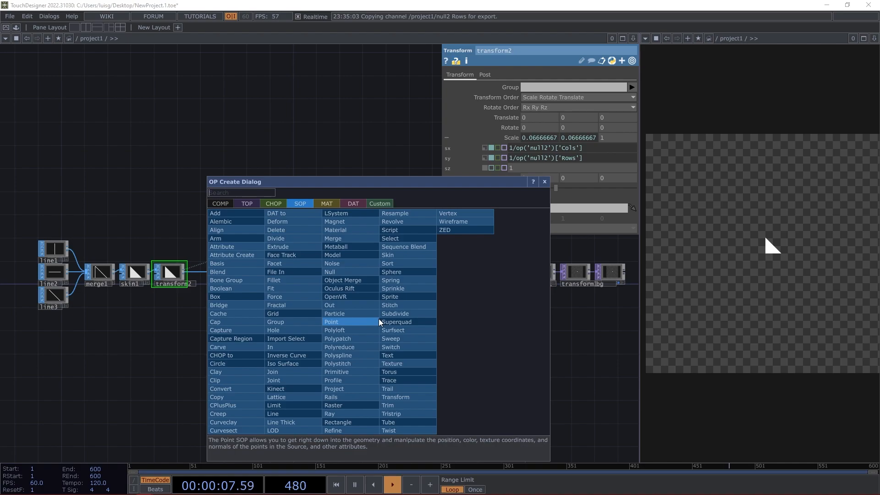
{"action": "left_click", "coordinate": [284, 314]}
{"action": "left_click", "coordinate": [373, 315]}
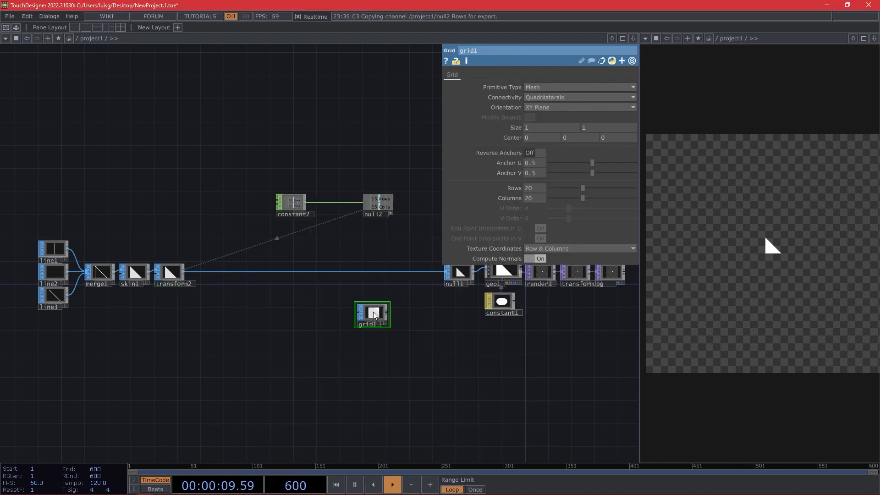
Append a Null SOP to grid1 and rename it pos.
{"action": "scroll", "coordinate": [374, 315], "scroll_direction": "up", "scroll_amount": 3}
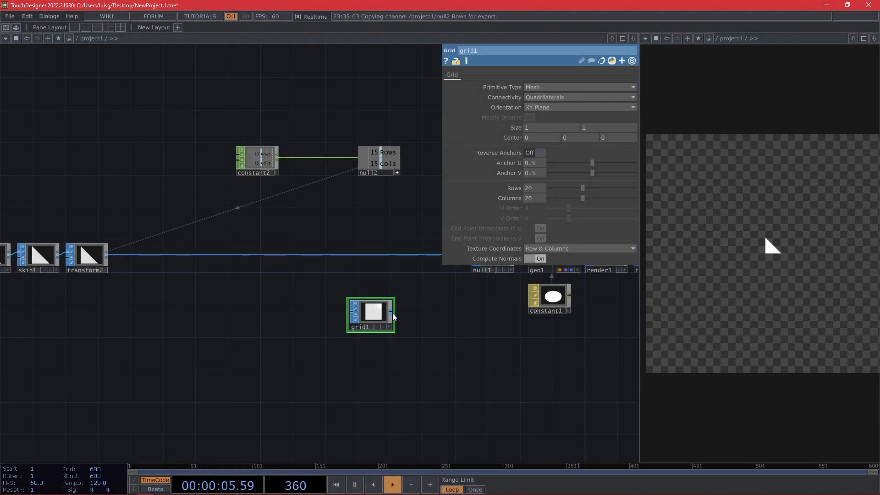
{"action": "left_click", "coordinate": [393, 316]}
{"action": "left_click", "coordinate": [363, 260]}
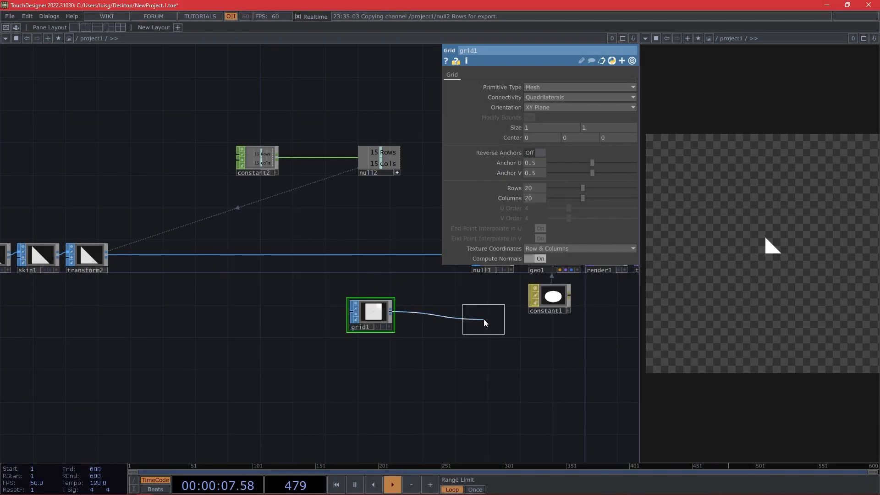
{"action": "left_click", "coordinate": [489, 323]}
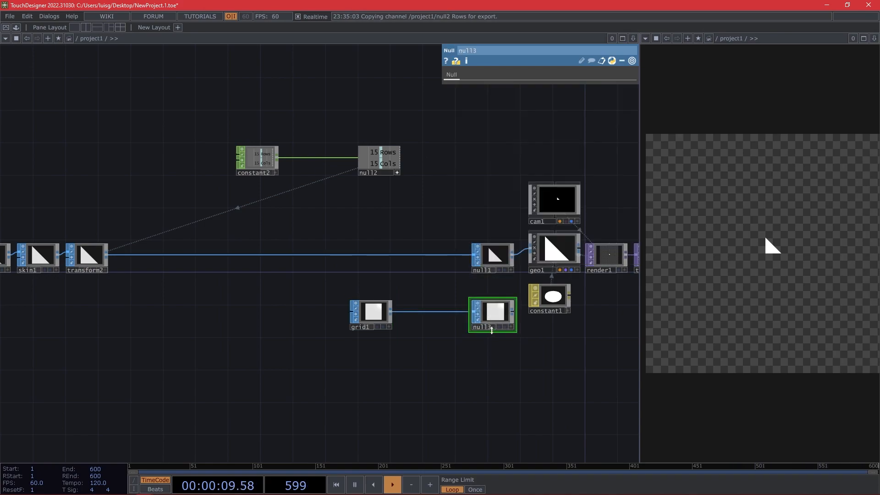
{"action": "left_click", "coordinate": [492, 328]}
{"action": "type", "text": "pos"}
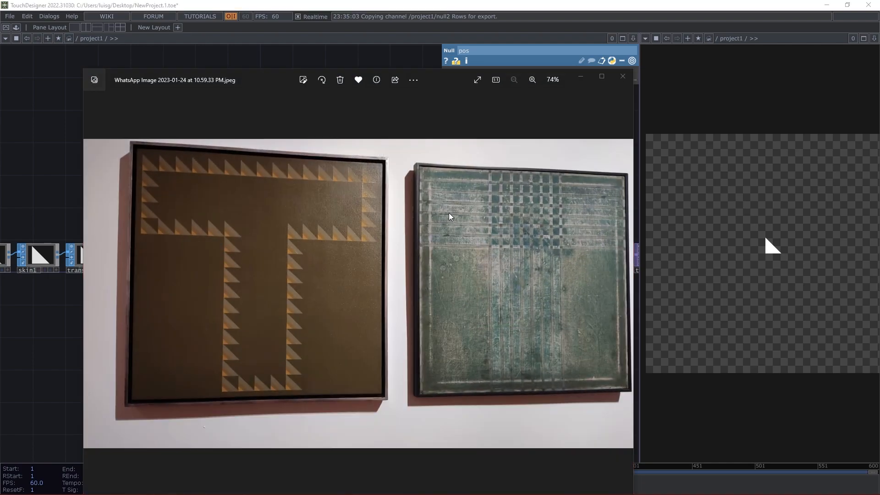
Reference null2's Rows channel in grid1's Rows and its Cols channel in grid1's Columns.
{"action": "key", "text": "alt+Tab"}
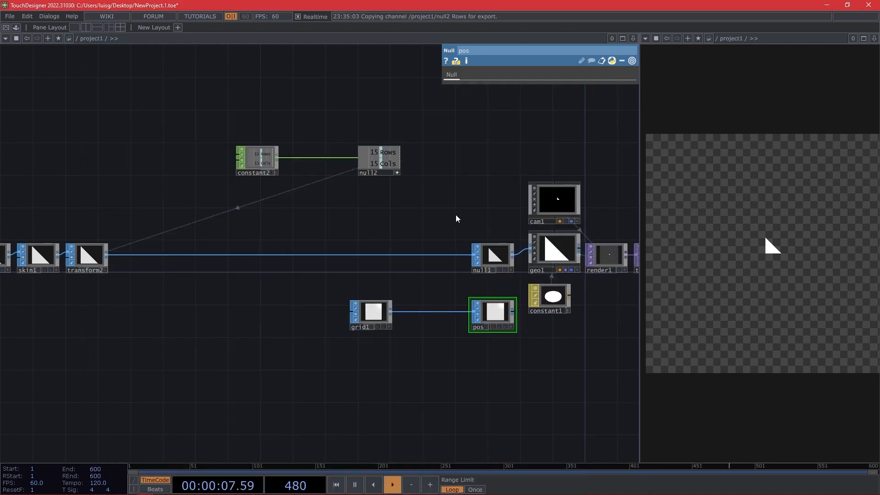
{"action": "left_click", "coordinate": [376, 321]}
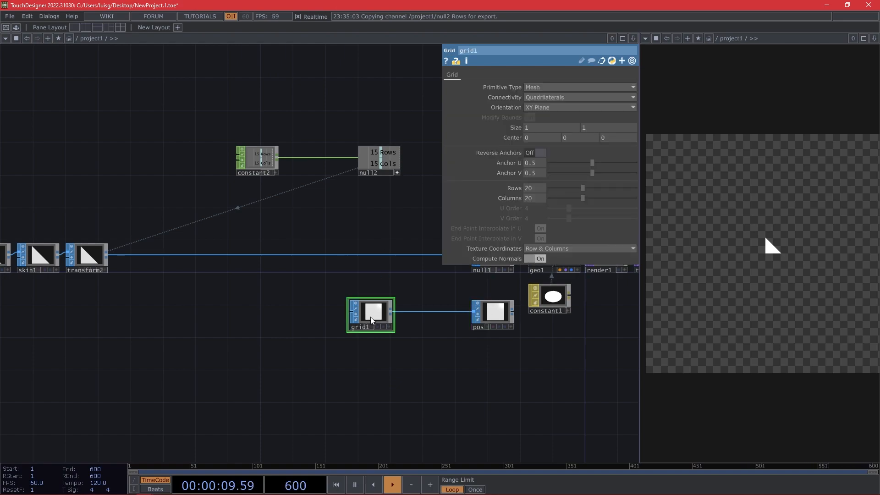
{"action": "left_click_drag", "start_coordinate": [372, 153], "coordinate": [528, 187]}
{"action": "left_click", "coordinate": [528, 188]}
{"action": "left_click_drag", "start_coordinate": [385, 163], "coordinate": [534, 199]}
{"action": "left_click", "coordinate": [540, 197]}
Turn on Instancing for geo1.
{"action": "left_click_drag", "start_coordinate": [338, 237], "coordinate": [221, 232]}
{"action": "left_click_drag", "start_coordinate": [435, 271], "coordinate": [376, 286]}
{"action": "left_click", "coordinate": [381, 275]}
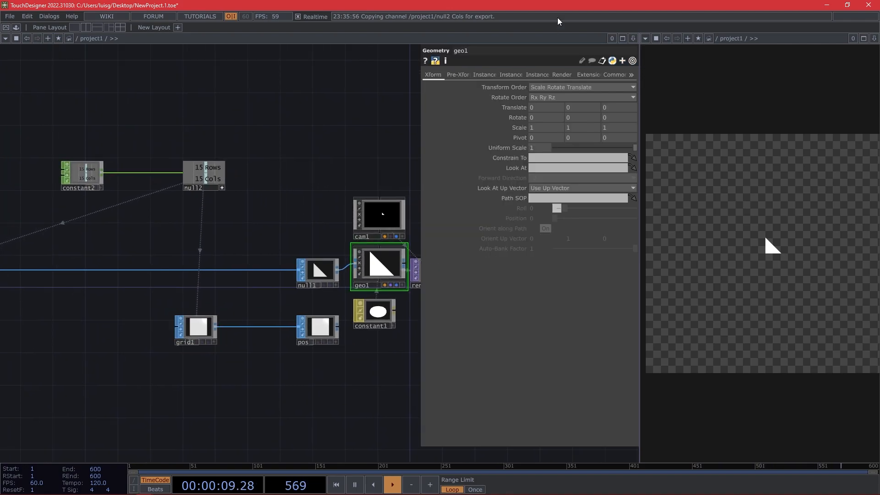
{"action": "left_click", "coordinate": [490, 74]}
{"action": "left_click", "coordinate": [540, 87]}
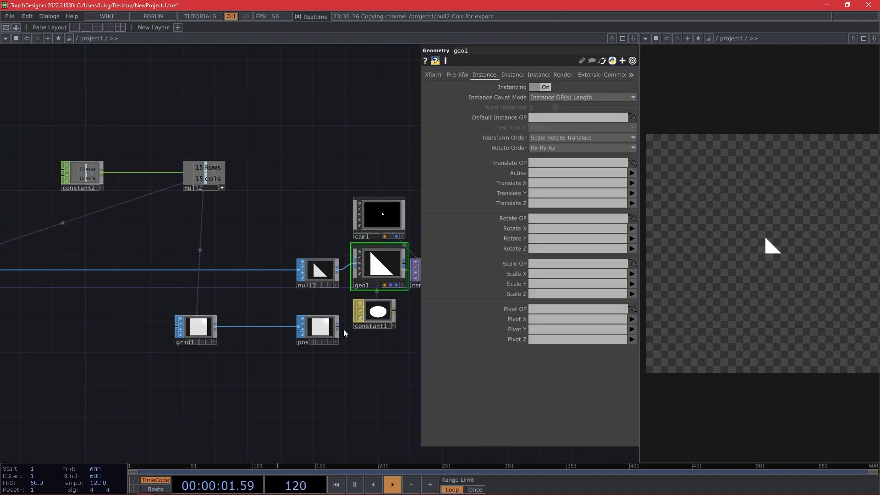
Assign pos as geo1's Translate OP, with P(0) for Translate X and P(1) for Translate Y.
{"action": "left_click", "coordinate": [321, 332]}
{"action": "left_click_drag", "start_coordinate": [323, 334], "coordinate": [560, 164]}
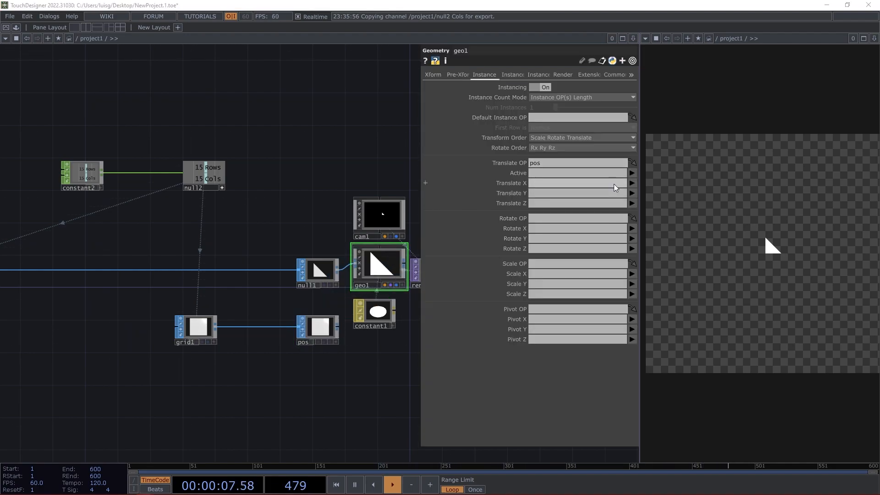
{"action": "left_click", "coordinate": [632, 183]}
{"action": "left_click", "coordinate": [636, 192]}
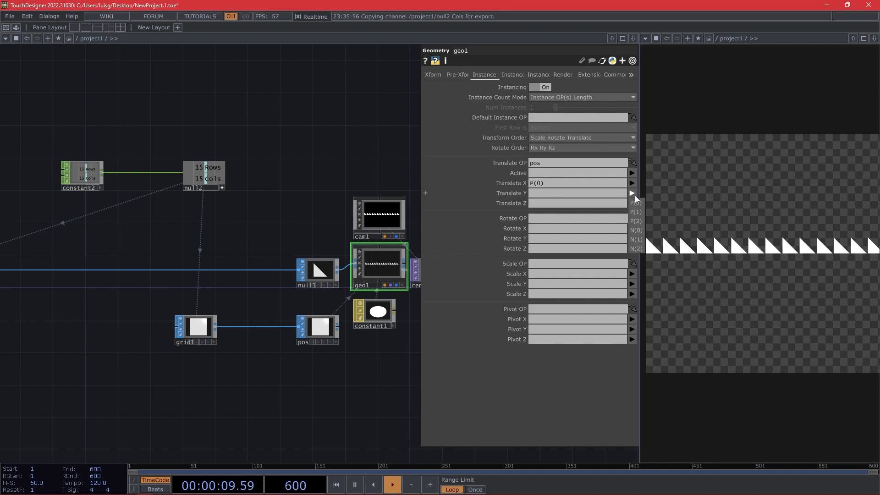
{"action": "left_click", "coordinate": [632, 193]}
{"action": "left_click", "coordinate": [637, 212]}
{"action": "scroll", "coordinate": [312, 188], "scroll_direction": "down", "scroll_amount": 5}
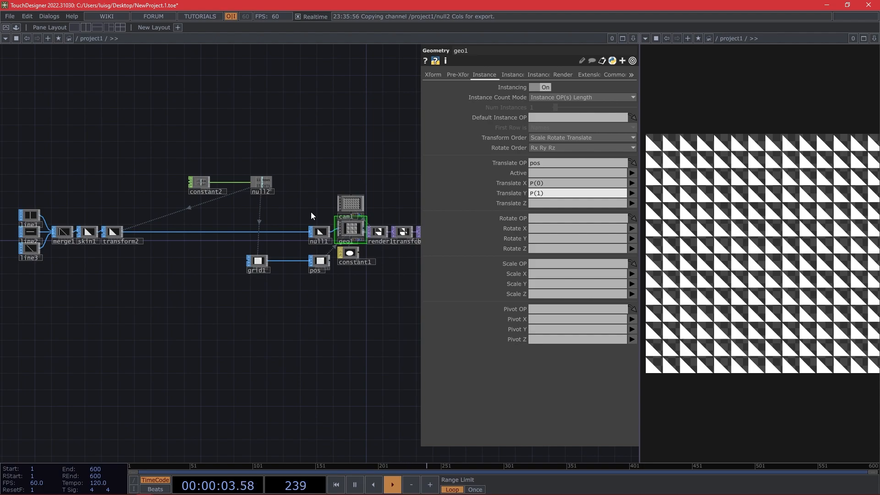
{"action": "left_click_drag", "start_coordinate": [171, 237], "coordinate": [165, 255]}
{"action": "scroll", "coordinate": [221, 227], "scroll_direction": "up", "scroll_amount": 3}
{"action": "scroll", "coordinate": [221, 226], "scroll_direction": "up", "scroll_amount": 1}
{"action": "left_click_drag", "start_coordinate": [308, 280], "coordinate": [381, 279]}
{"action": "left_click_drag", "start_coordinate": [252, 285], "coordinate": [345, 278]}
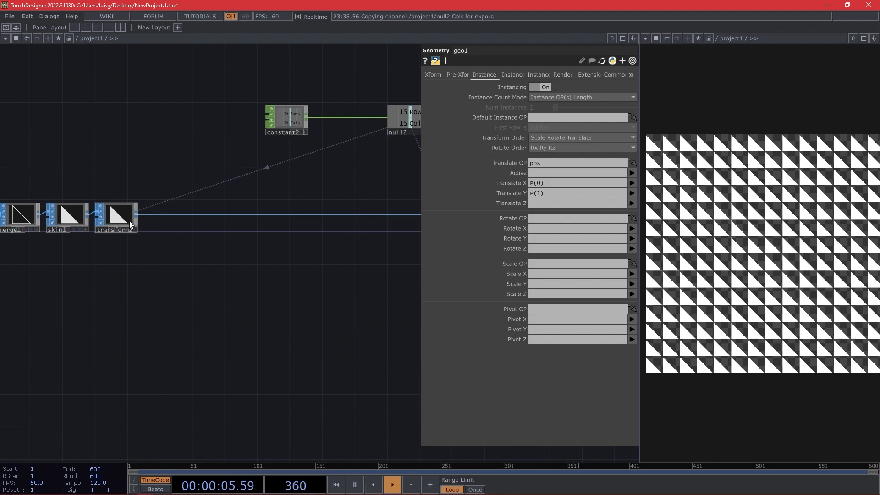
{"action": "right_click", "coordinate": [161, 215]}
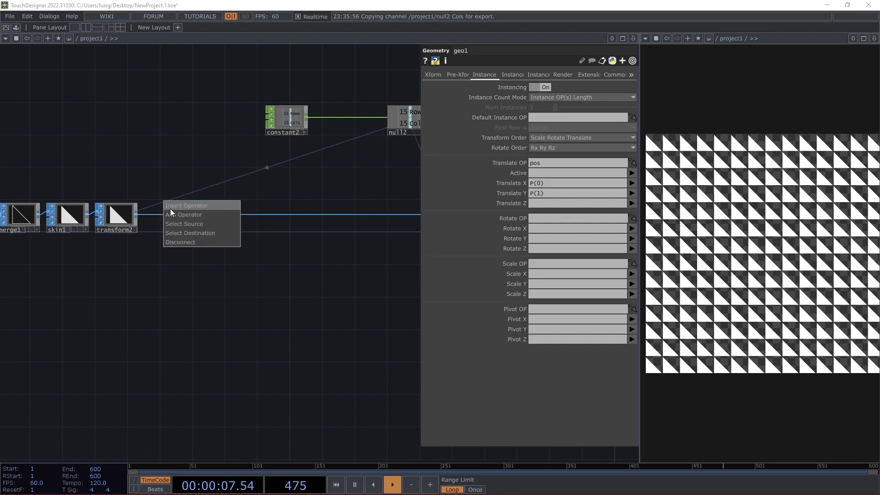
{"action": "left_click", "coordinate": [171, 210]}
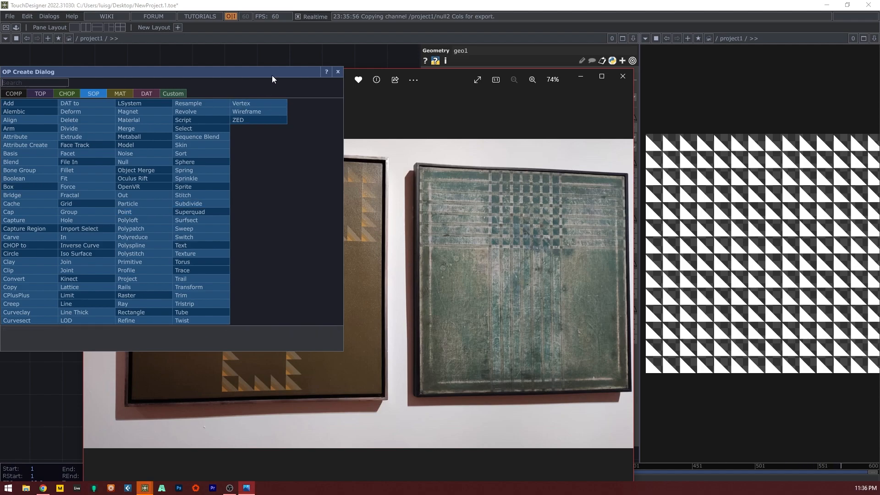
{"action": "left_click", "coordinate": [337, 72]}
{"action": "key", "text": "alt+Tab"}
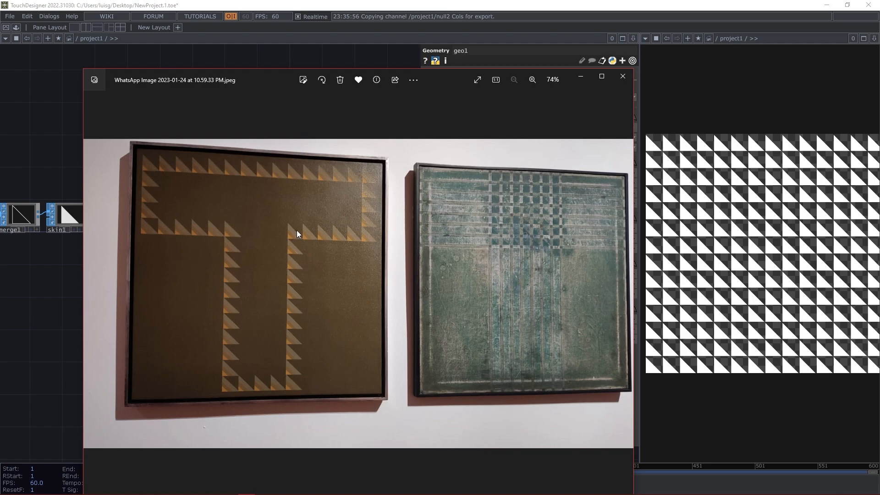
{"action": "key", "text": "alt+Tab"}
Insert a Copy SOP right after transform2, set it to 3 copies, and bring up the reference painting photo.
{"action": "right_click", "coordinate": [169, 214]}
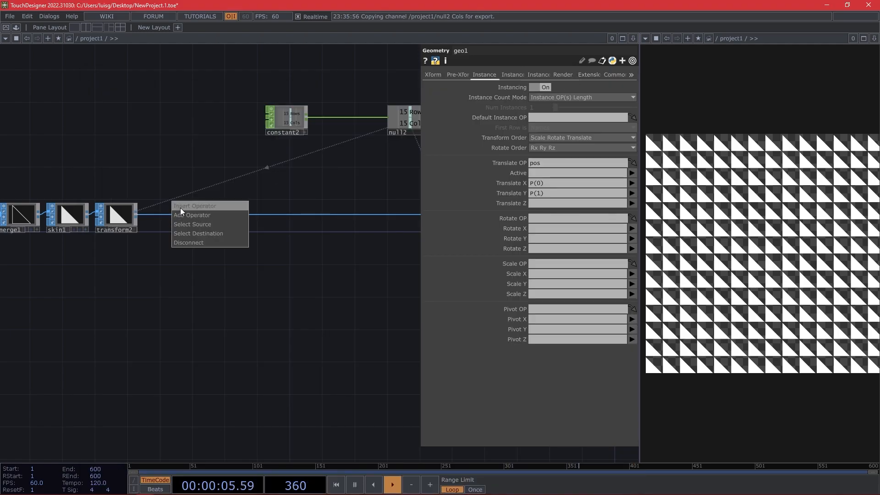
{"action": "left_click", "coordinate": [180, 208]}
{"action": "type", "text": "c"}
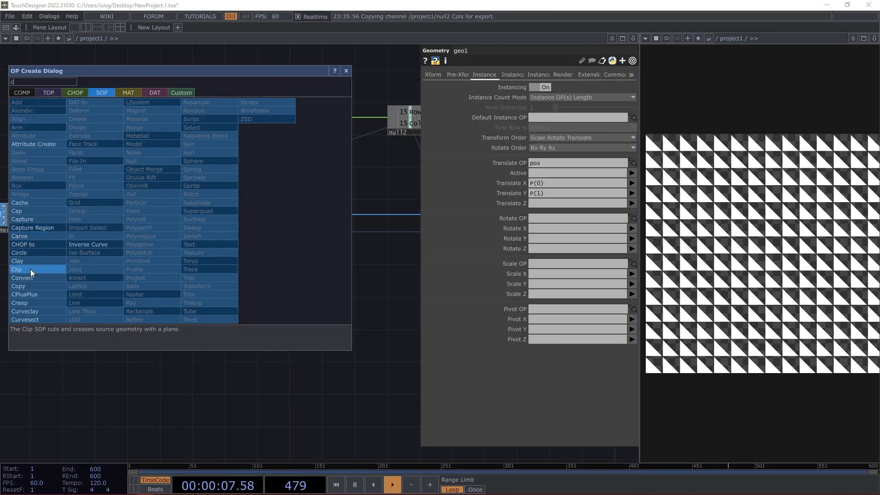
{"action": "left_click", "coordinate": [32, 285]}
{"action": "left_click", "coordinate": [166, 216]}
{"action": "left_click", "coordinate": [530, 107]}
{"action": "type", "text": "3"}
{"action": "key", "text": "Return"}
{"action": "key", "text": "alt+Tab"}
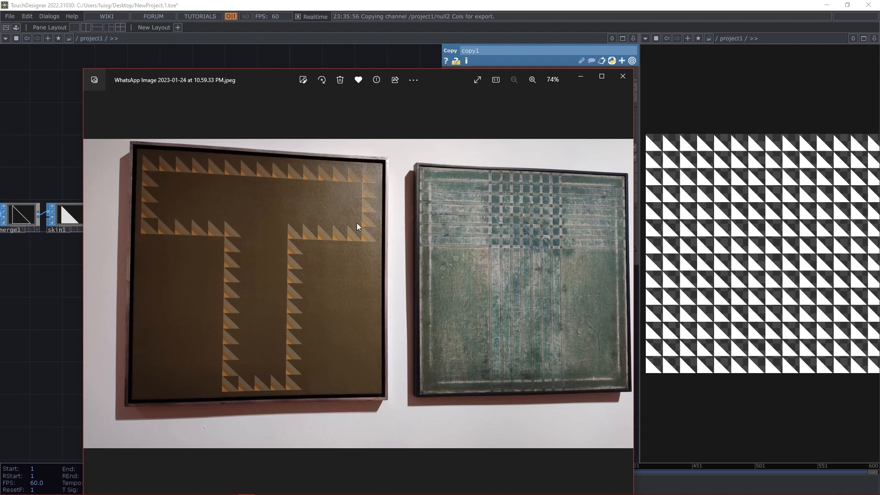
Dismiss the reference photo and set copy1's Uniform Scale to the expression 1/(me.par.ncy-1), referencing its Number of Copies.
{"action": "left_click", "coordinate": [581, 76]}
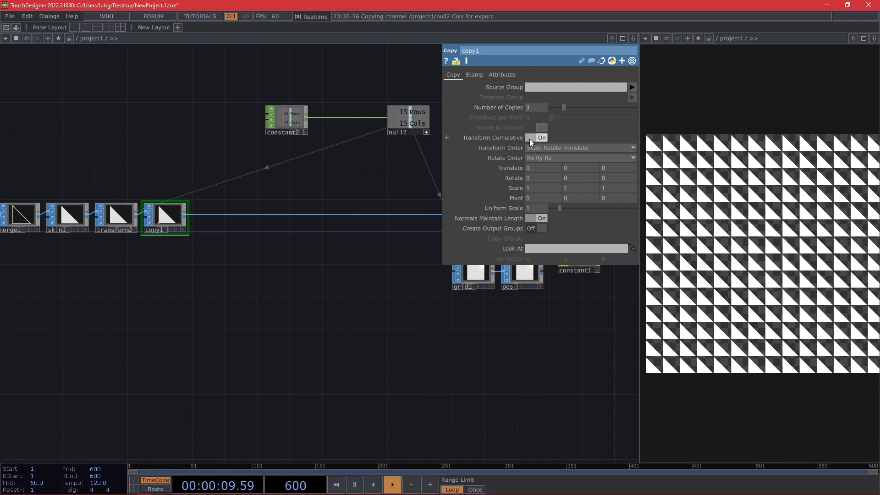
{"action": "left_click", "coordinate": [508, 109]}
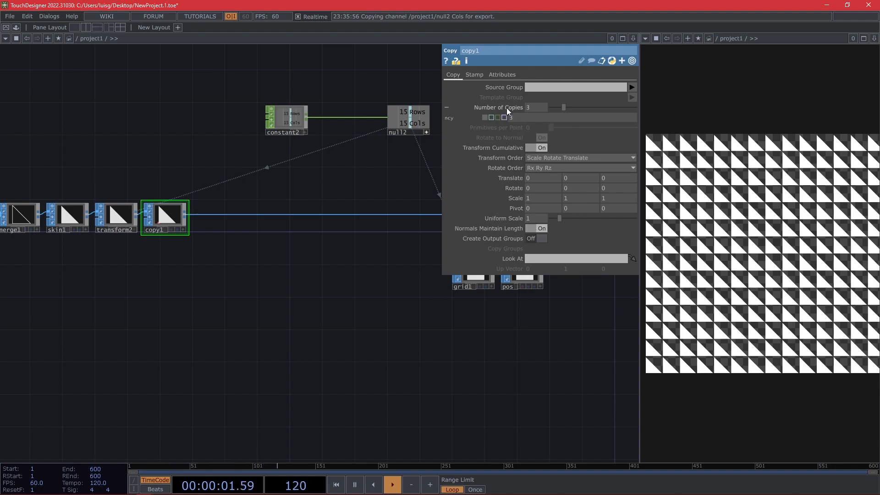
{"action": "left_click_drag", "start_coordinate": [506, 111], "coordinate": [528, 219]}
{"action": "left_click", "coordinate": [546, 216]}
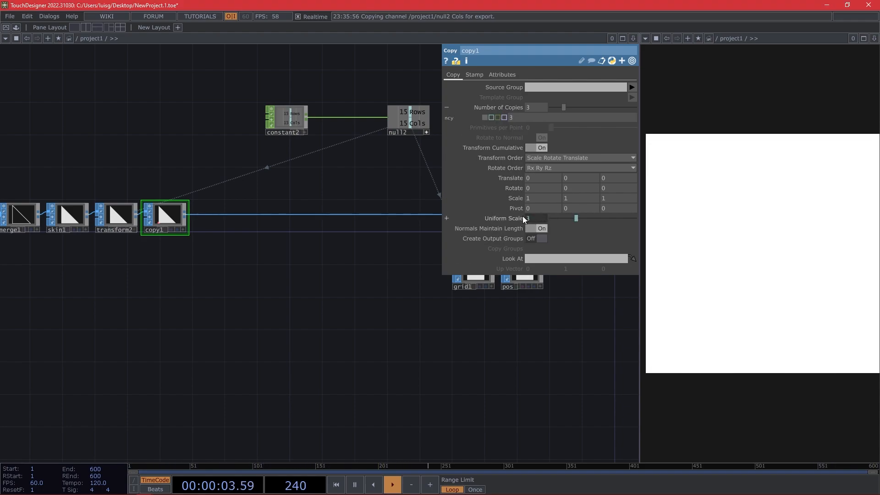
{"action": "left_click", "coordinate": [524, 219]}
{"action": "left_click", "coordinate": [510, 230]}
{"action": "type", "text": "1/"}
{"action": "key", "text": "Return"}
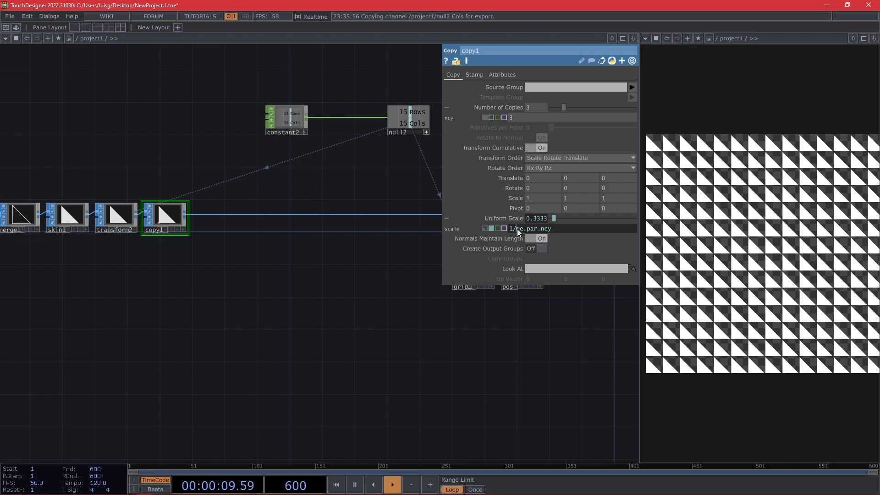
{"action": "type", "text": "("}
{"action": "type", "text": "0"}
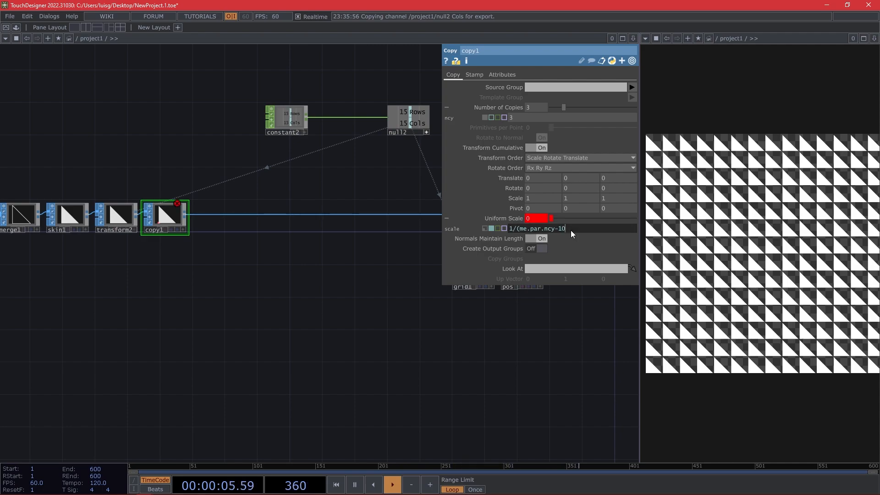
{"action": "key", "text": "BackSpace"}
{"action": "type", "text": ")"}
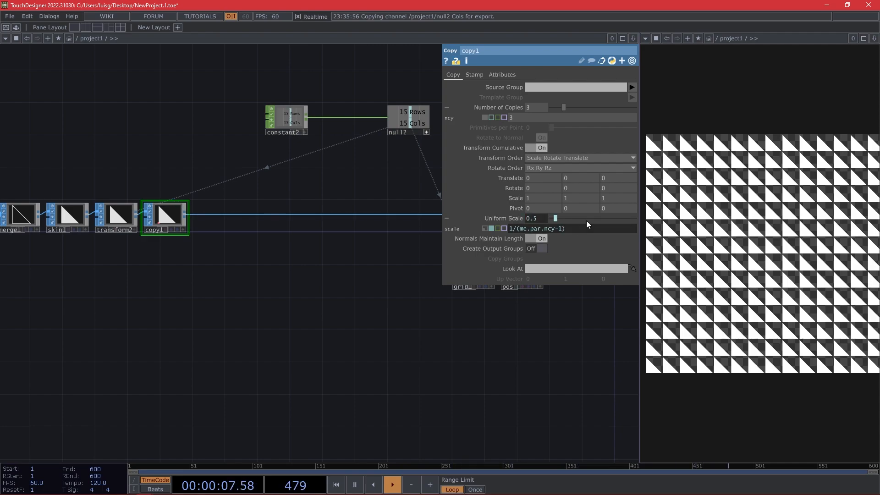
Move copy1 away from transform2 along the chain to leave a gap between the two nodes.
{"action": "left_click_drag", "start_coordinate": [165, 215], "coordinate": [263, 216]}
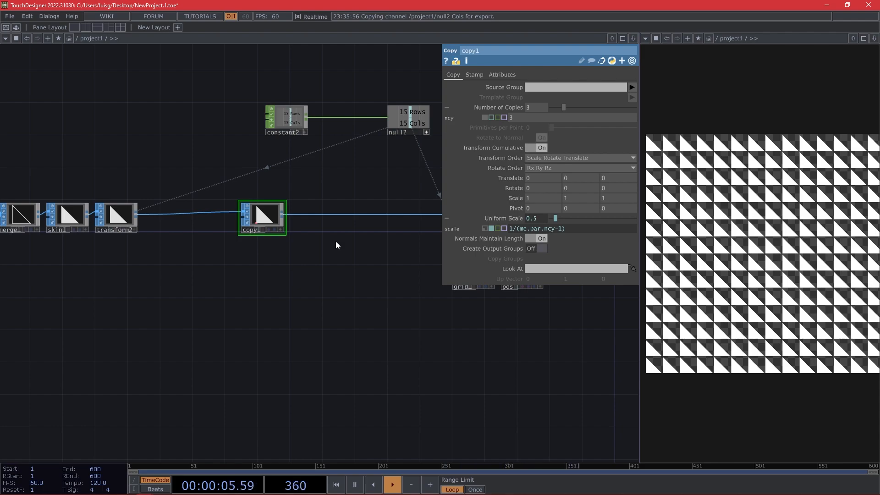
{"action": "left_click_drag", "start_coordinate": [328, 249], "coordinate": [316, 260]}
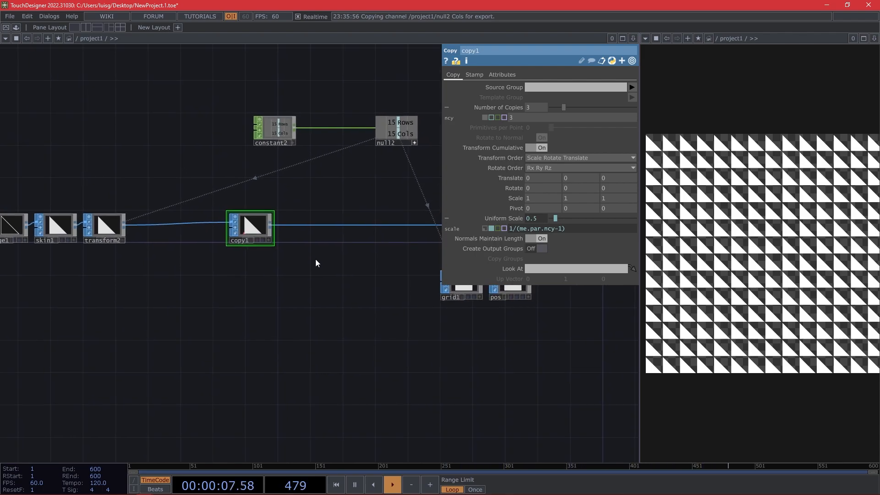
{"action": "left_click_drag", "start_coordinate": [320, 297], "coordinate": [280, 316]}
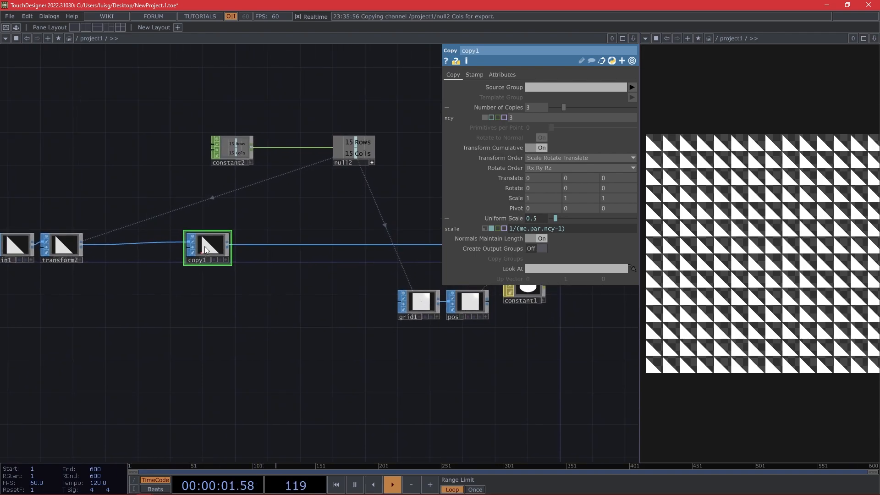
{"action": "scroll", "coordinate": [201, 249], "scroll_direction": "up", "scroll_amount": 3}
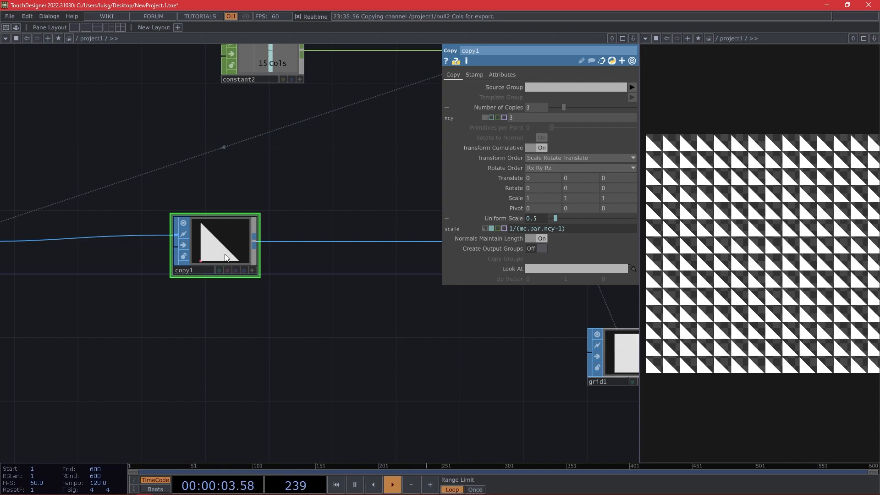
{"action": "left_click_drag", "start_coordinate": [244, 259], "coordinate": [260, 260]}
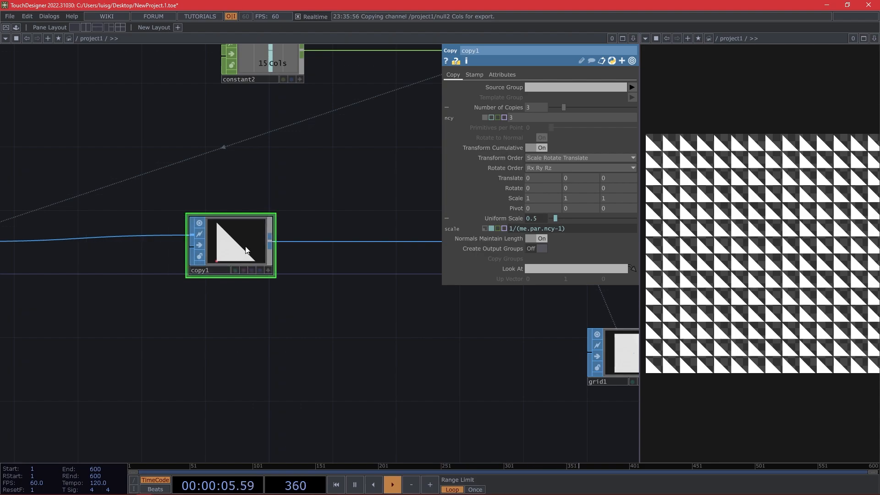
Turn on Stamp Inputs for copy1 and define the stamp parameter i with the value me.copyIndex.
{"action": "left_click", "coordinate": [475, 74]}
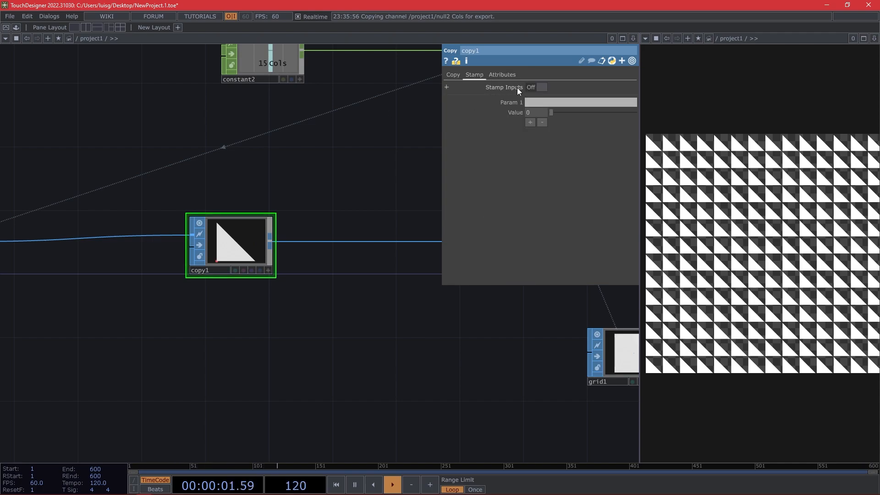
{"action": "left_click", "coordinate": [532, 87]}
{"action": "left_click", "coordinate": [530, 103]}
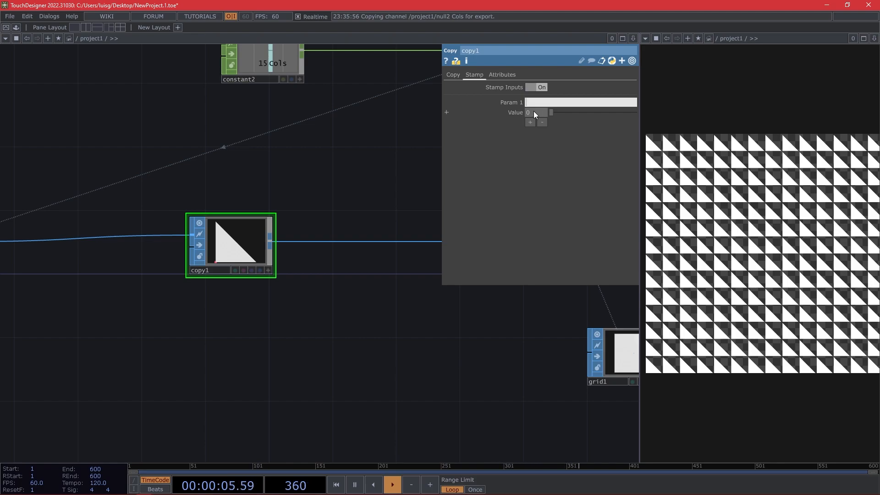
{"action": "key", "text": "Return"}
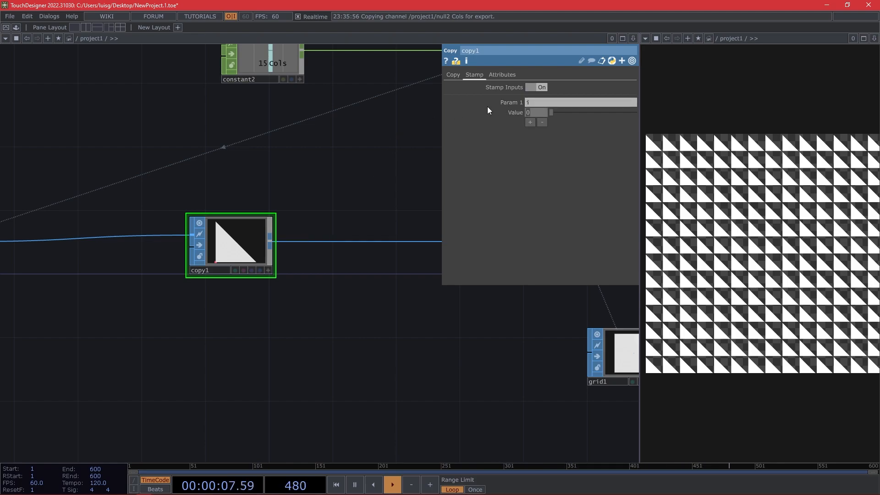
{"action": "type", "text": "me.copyIndex"}
{"action": "key", "text": "Return"}
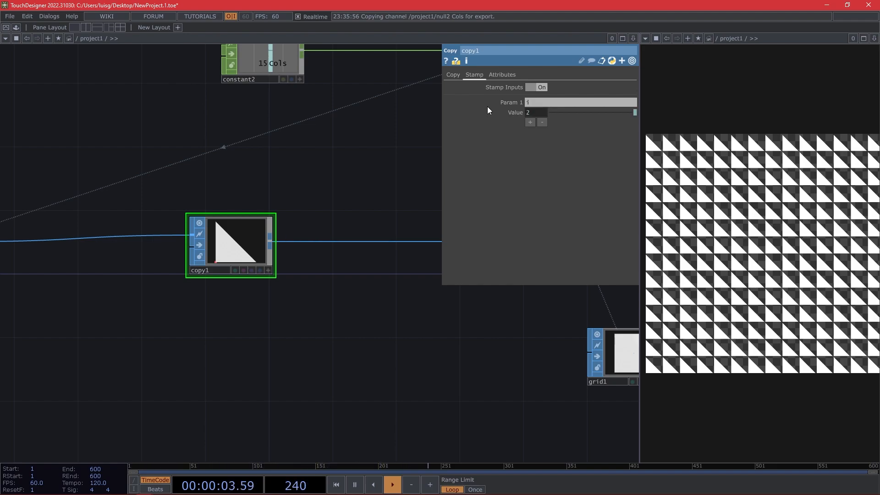
Shift copy1 even farther from transform2 to widen the free space in the chain.
{"action": "scroll", "coordinate": [283, 282], "scroll_direction": "down", "scroll_amount": 3}
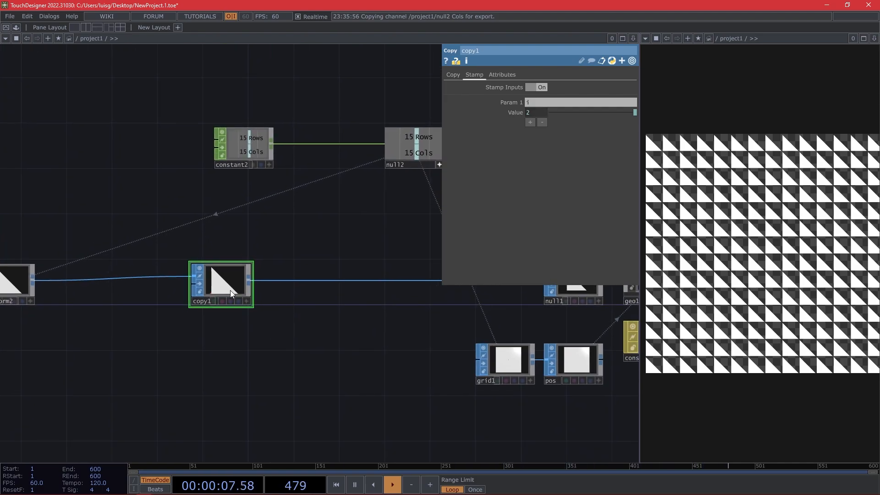
{"action": "left_click_drag", "start_coordinate": [230, 290], "coordinate": [351, 292]}
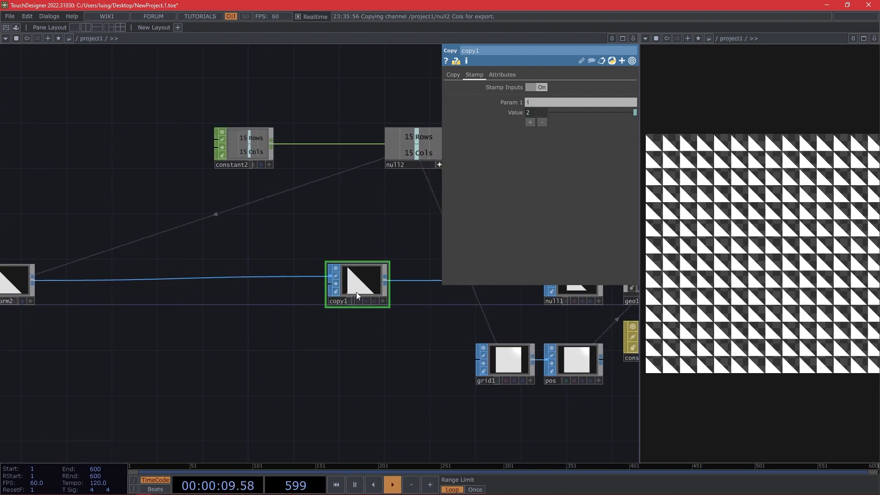
{"action": "left_click_drag", "start_coordinate": [347, 334], "coordinate": [326, 333]}
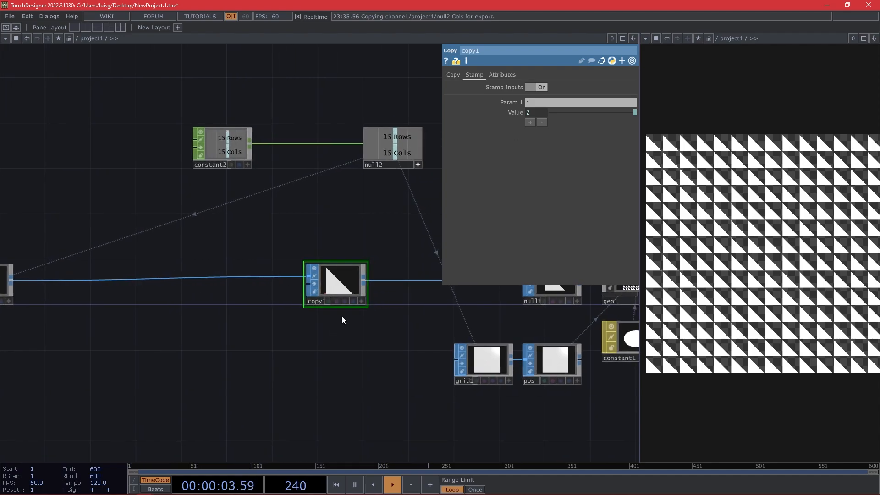
Add a Ramp TOP in the empty network area below transform2.
{"action": "left_click_drag", "start_coordinate": [331, 313], "coordinate": [323, 252]}
{"action": "middle_click_drag", "start_coordinate": [322, 252], "coordinate": [312, 336]}
{"action": "left_click_drag", "start_coordinate": [312, 335], "coordinate": [362, 339]}
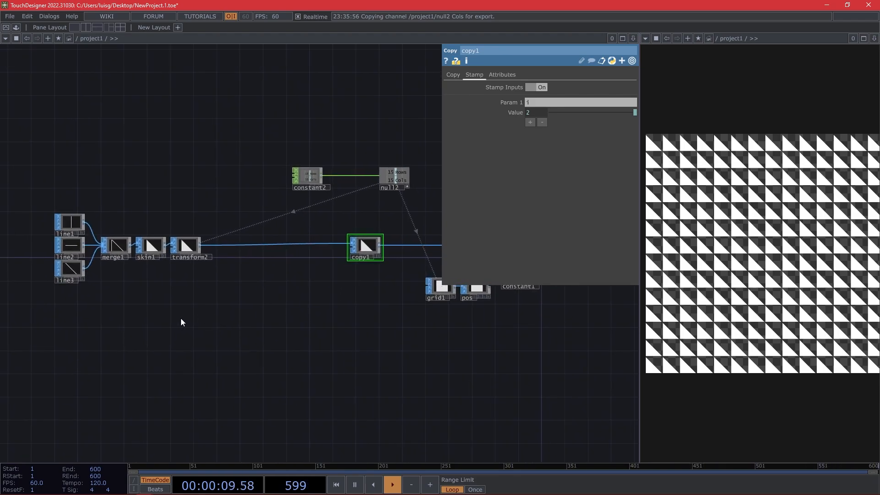
{"action": "scroll", "coordinate": [176, 319], "scroll_direction": "up", "scroll_amount": 4}
{"action": "key", "text": "Tab"}
{"action": "left_click", "coordinate": [71, 203]}
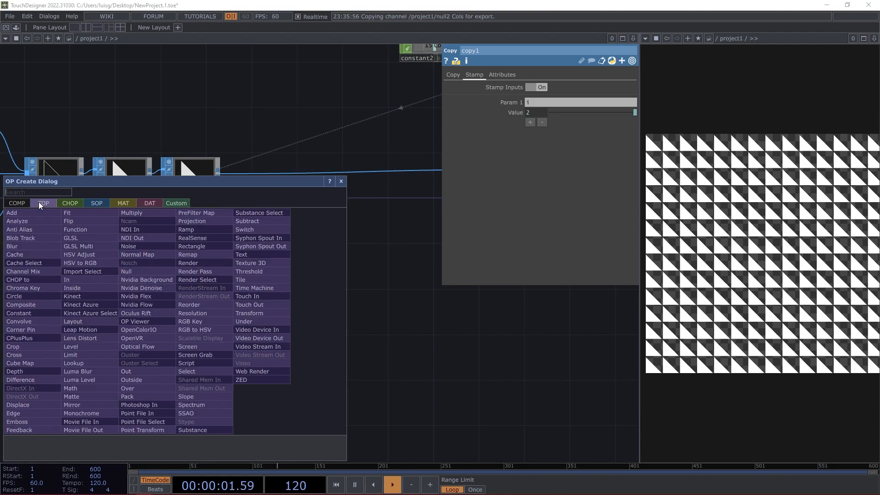
{"action": "left_click", "coordinate": [171, 240]}
{"action": "left_click", "coordinate": [200, 315]}
{"action": "left_click_drag", "start_coordinate": [200, 315], "coordinate": [189, 308]}
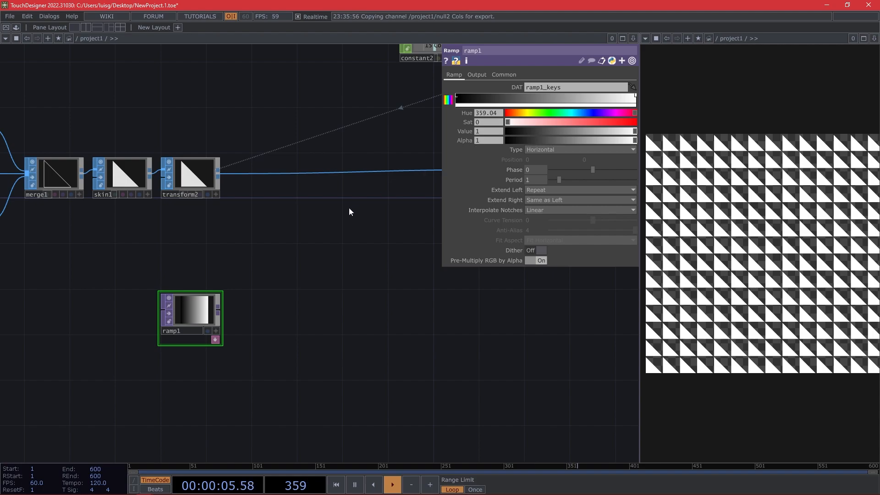
{"action": "left_click_drag", "start_coordinate": [349, 211], "coordinate": [350, 223]}
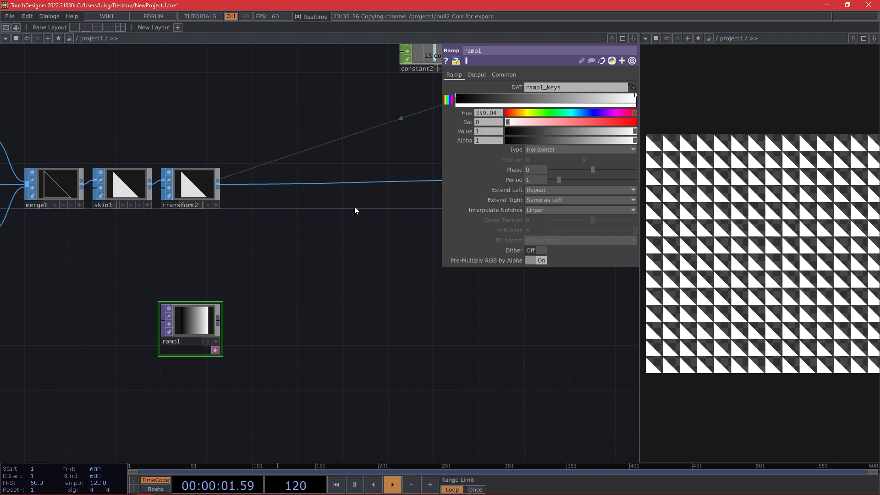
Set ramp1's Resolution to 4 by 1.
{"action": "left_click", "coordinate": [504, 76]}
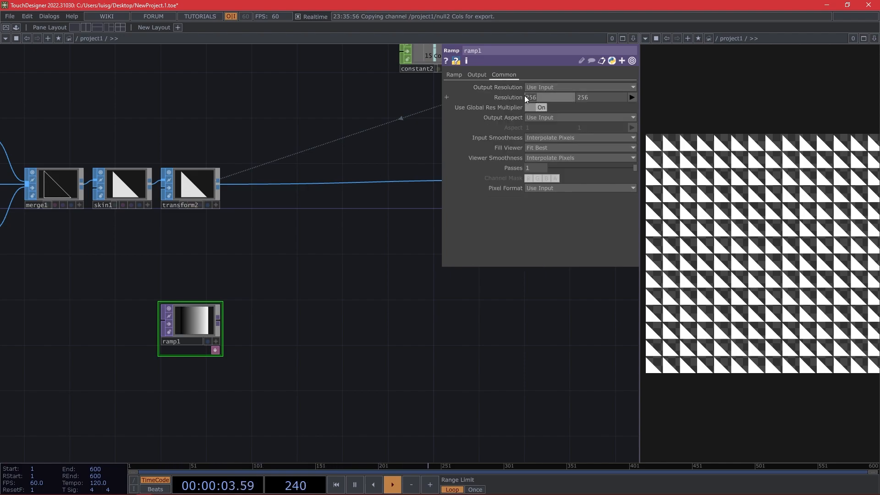
{"action": "type", "text": "4"}
{"action": "key", "text": "Return"}
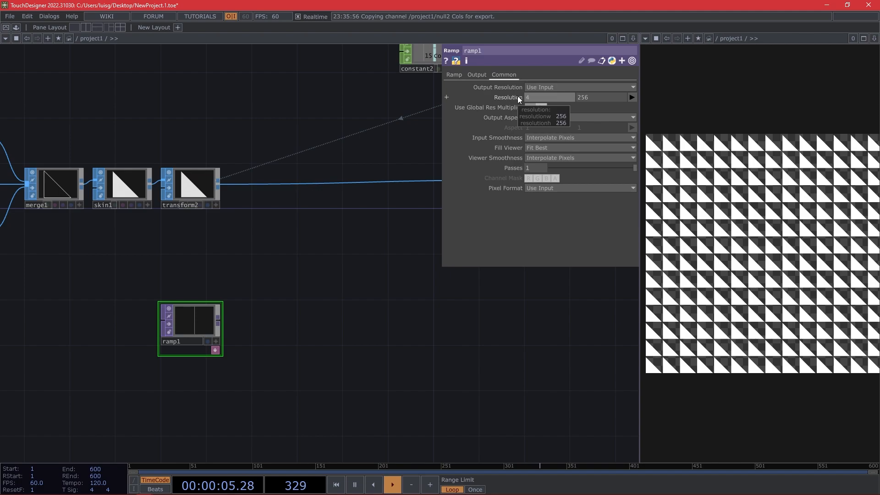
{"action": "left_click", "coordinate": [588, 95]}
{"action": "type", "text": "1"}
{"action": "key", "text": "Return"}
Set ramp1's Viewer Smoothness and Input Smoothness to Nearest Pixel and its Pixel Format to 32-bit float (RGBA).
{"action": "left_click", "coordinate": [548, 191]}
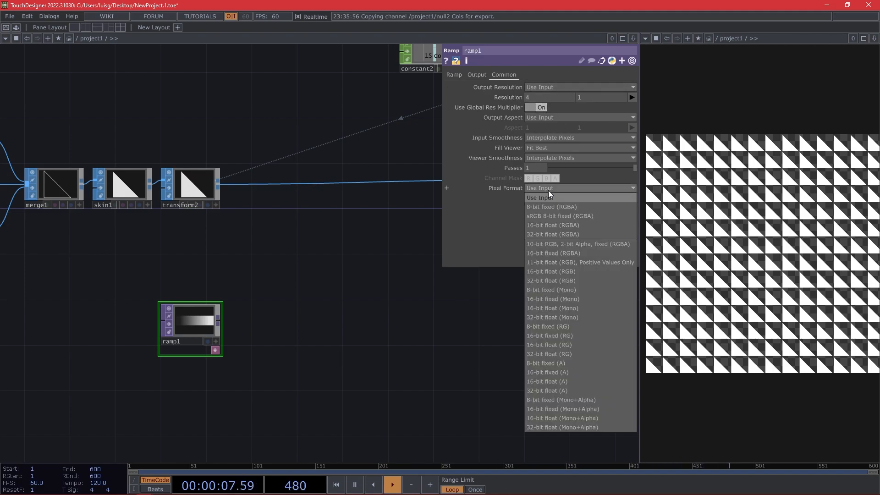
{"action": "left_click", "coordinate": [561, 158]}
{"action": "left_click", "coordinate": [561, 157]}
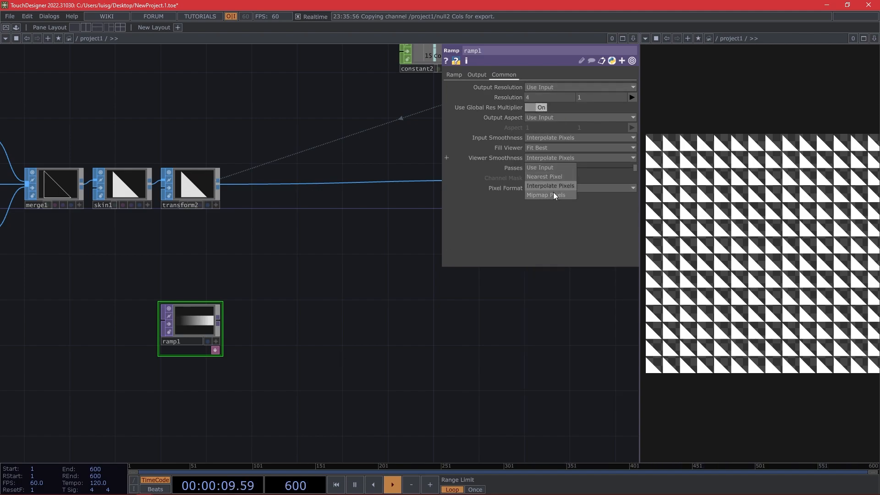
{"action": "left_click", "coordinate": [554, 194]}
{"action": "left_click", "coordinate": [561, 158]}
{"action": "left_click", "coordinate": [553, 176]}
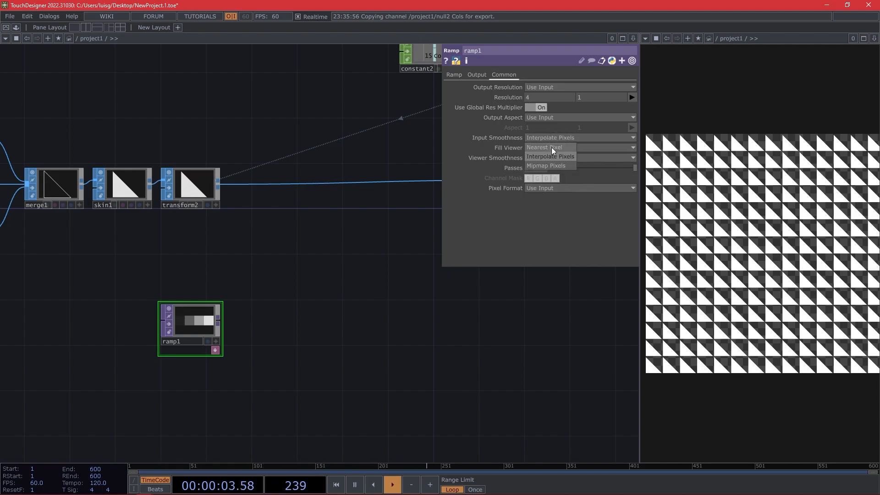
{"action": "left_click", "coordinate": [548, 188]}
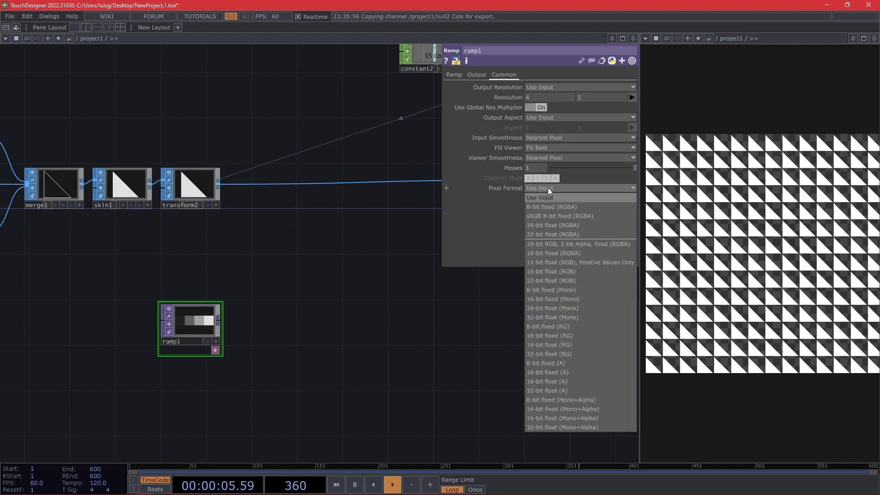
{"action": "left_click", "coordinate": [568, 235]}
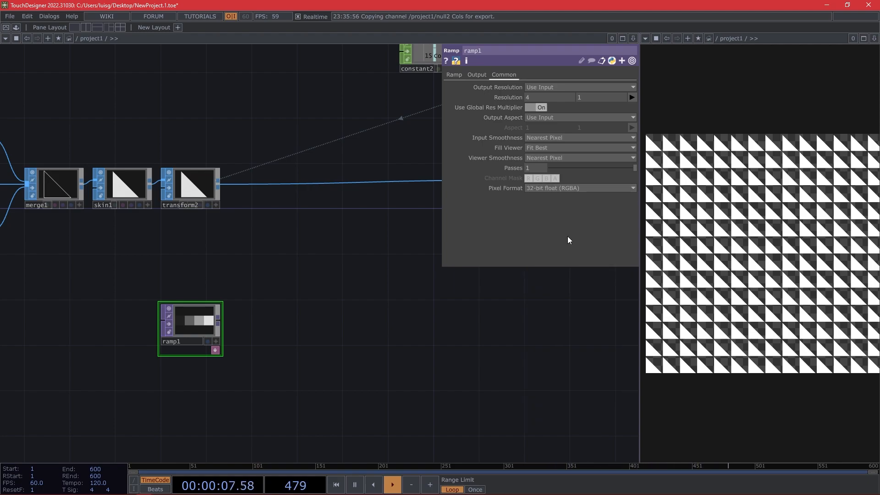
Add a Limit TOP connected to ramp1's output and place it beside ramp1.
{"action": "scroll", "coordinate": [200, 336], "scroll_direction": "up", "scroll_amount": 4}
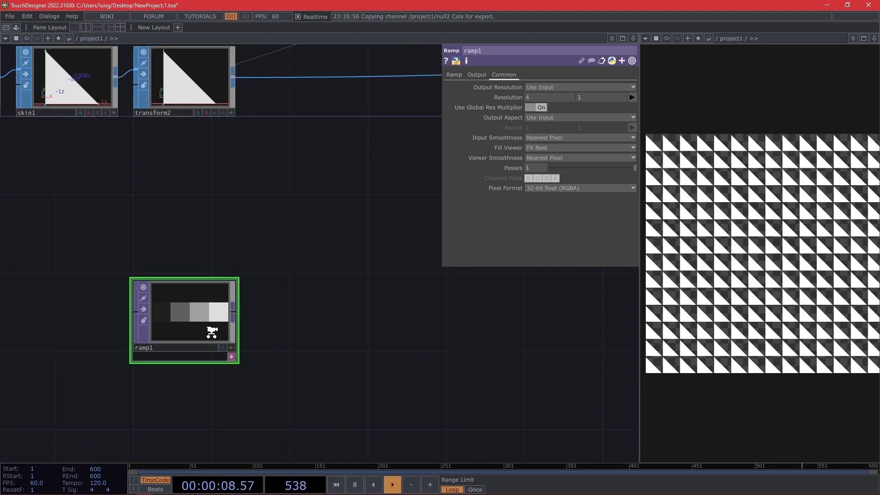
{"action": "right_click", "coordinate": [238, 311]}
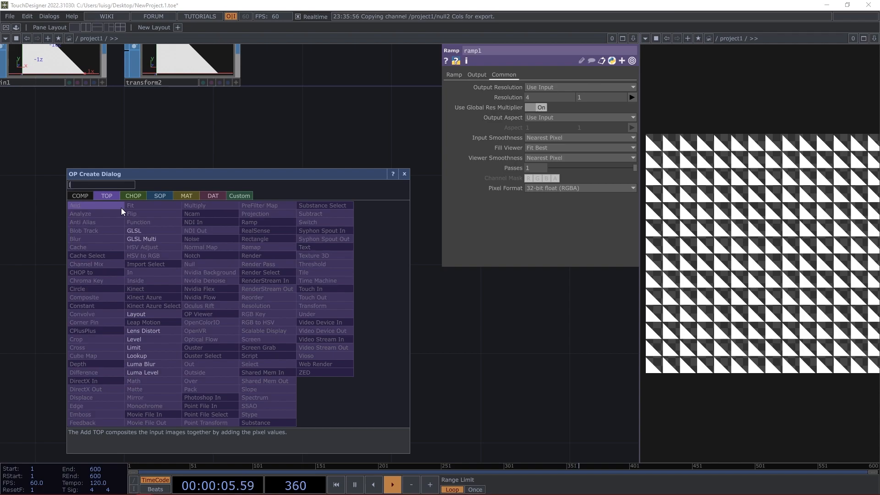
{"action": "left_click", "coordinate": [166, 355]}
{"action": "left_click", "coordinate": [340, 313]}
{"action": "left_click_drag", "start_coordinate": [322, 312], "coordinate": [300, 312]}
Set limit1's Quantize Value to Round with a Value Step of 0.25.
{"action": "left_click", "coordinate": [489, 75]}
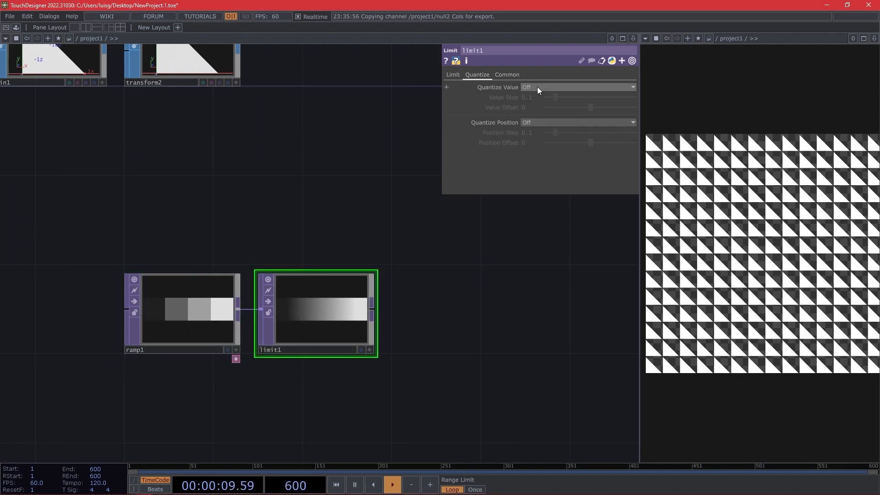
{"action": "left_click", "coordinate": [538, 87]}
{"action": "left_click", "coordinate": [531, 124]}
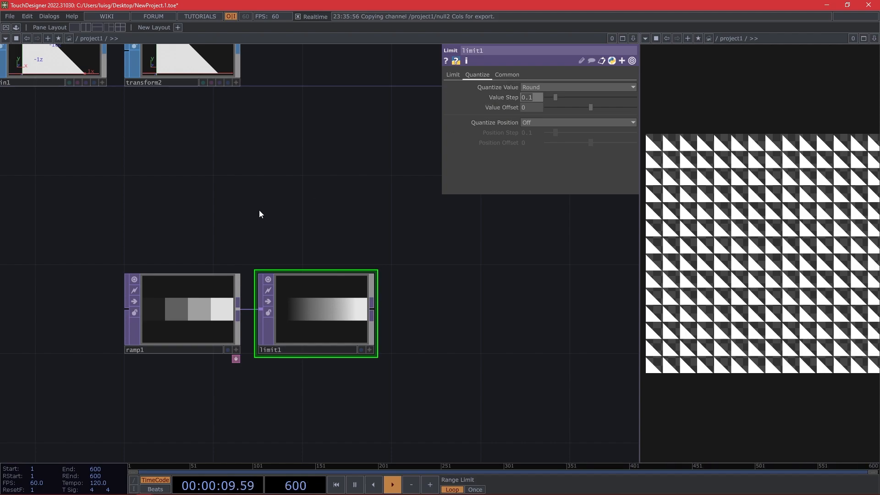
{"action": "type", "text": "0.25"}
{"action": "key", "text": "Return"}
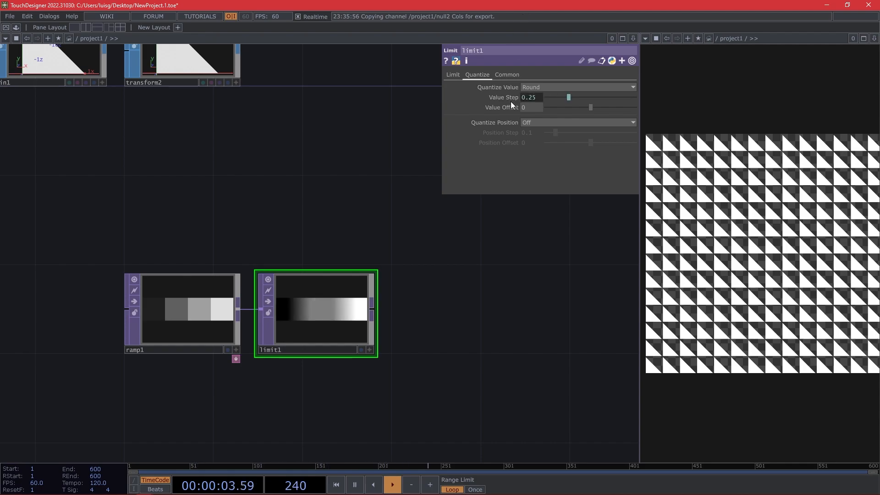
Set limit1's Quantize Value to Floor and its Viewer Smoothness to Nearest Pixel.
{"action": "left_click", "coordinate": [531, 88]}
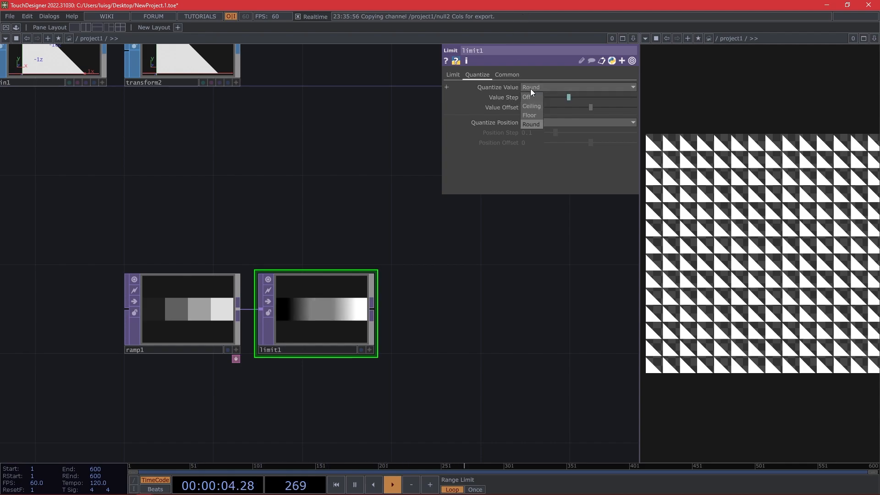
{"action": "left_click", "coordinate": [531, 115]}
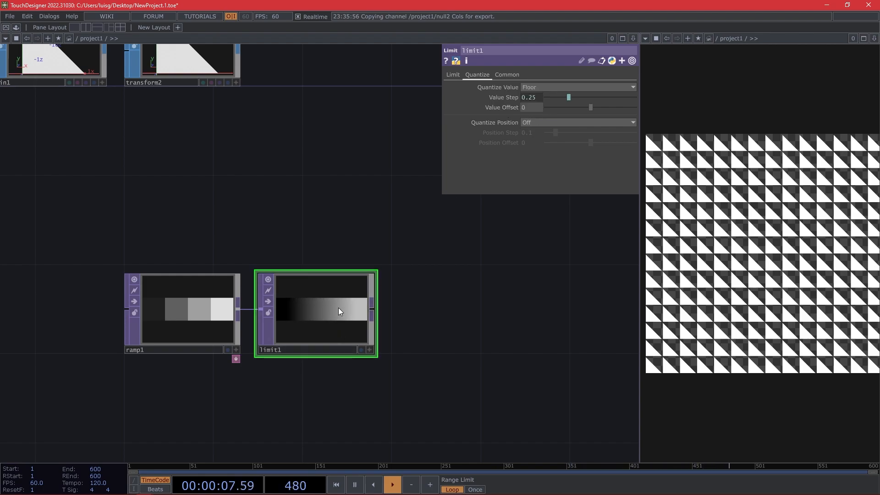
{"action": "left_click", "coordinate": [506, 75]}
{"action": "left_click", "coordinate": [547, 158]}
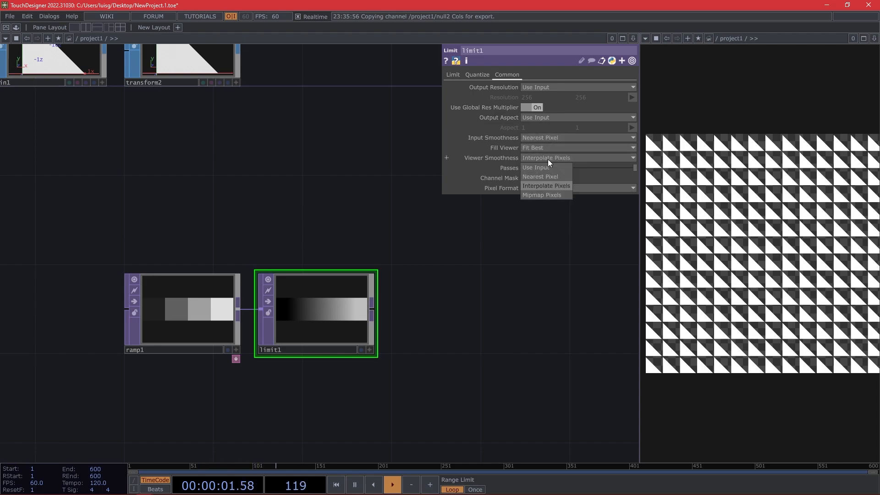
{"action": "left_click", "coordinate": [545, 177]}
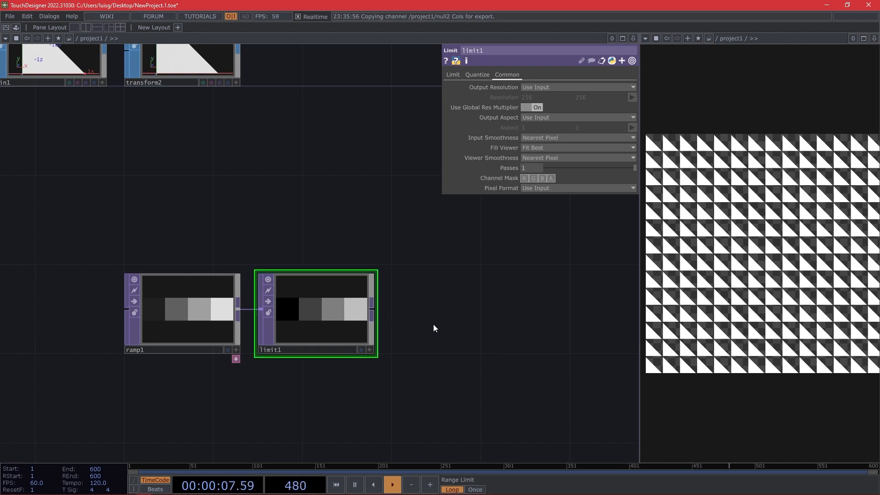
Add a Lookup TOP connected to limit1's output and place it further along the same row.
{"action": "scroll", "coordinate": [363, 246], "scroll_direction": "down", "scroll_amount": 5}
{"action": "scroll", "coordinate": [289, 270], "scroll_direction": "up", "scroll_amount": 1}
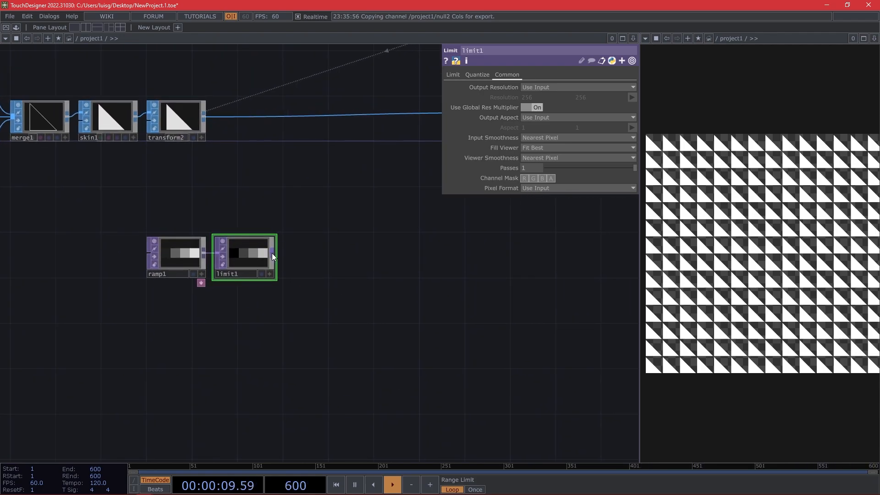
{"action": "right_click", "coordinate": [271, 253]}
{"action": "type", "text": "lo"}
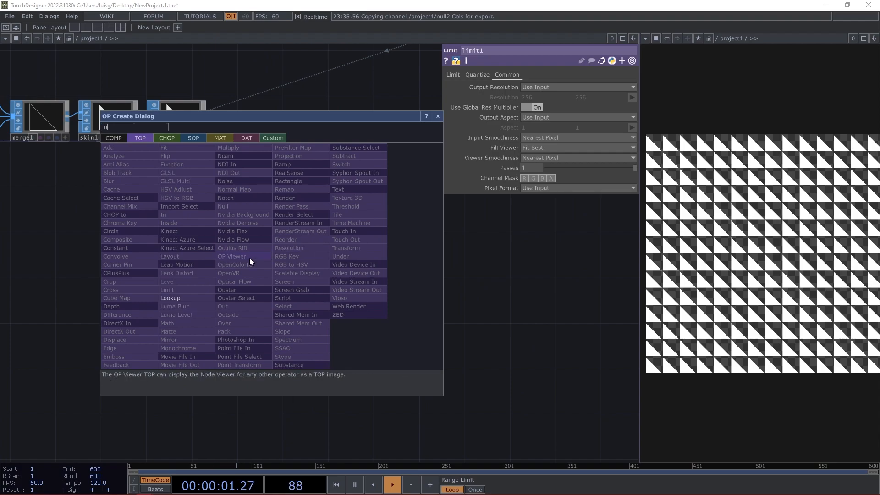
{"action": "left_click", "coordinate": [192, 298]}
{"action": "left_click", "coordinate": [403, 257]}
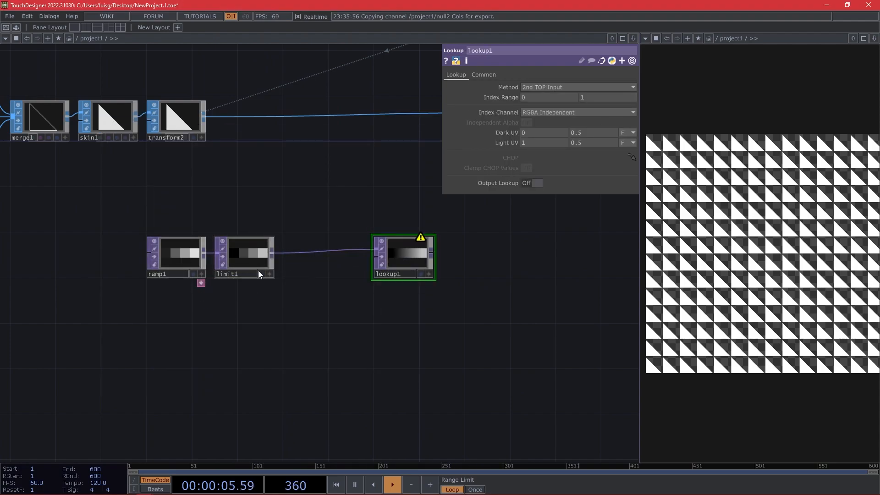
Add the colour_lovers_picker component from the Colour folder of My Components and place it below limit1.
{"action": "key", "text": "ctrl"}
{"action": "key", "text": "ctrl"}
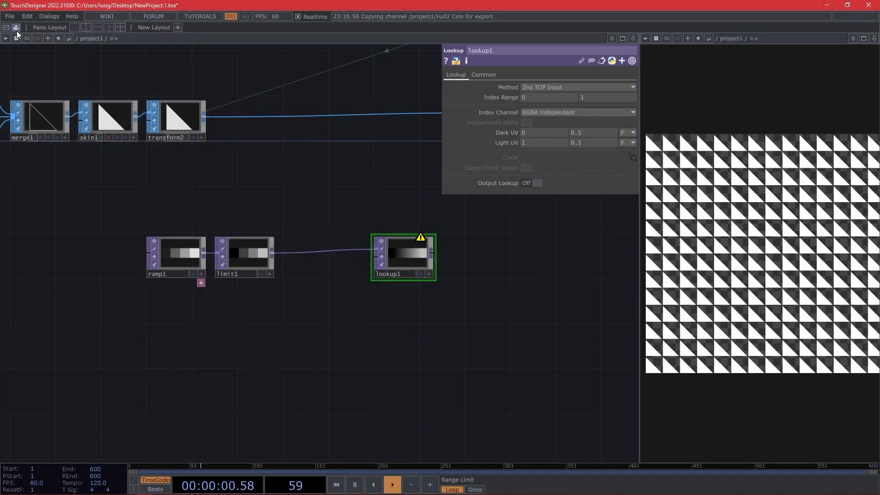
{"action": "left_click", "coordinate": [16, 29]}
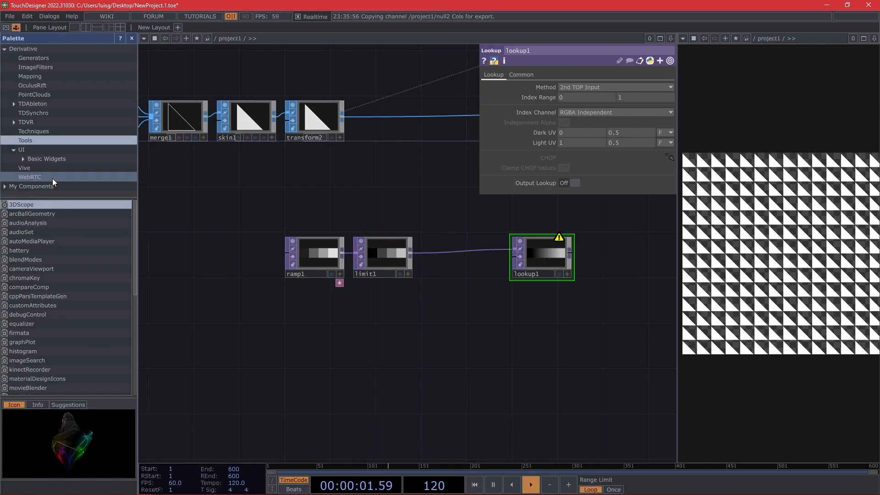
{"action": "scroll", "coordinate": [66, 178], "scroll_direction": "down", "scroll_amount": 2}
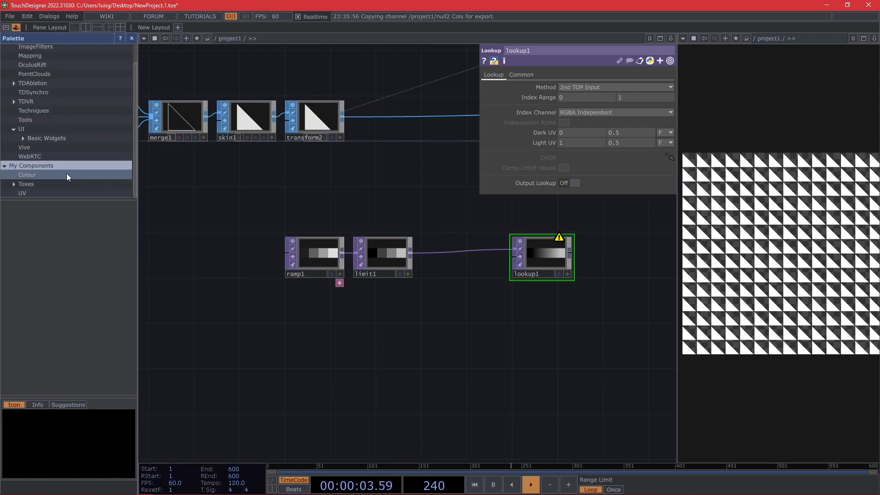
{"action": "left_click", "coordinate": [65, 179]}
{"action": "left_click_drag", "start_coordinate": [48, 206], "coordinate": [493, 232]}
{"action": "left_click_drag", "start_coordinate": [432, 284], "coordinate": [370, 355]}
{"action": "left_click", "coordinate": [130, 39]}
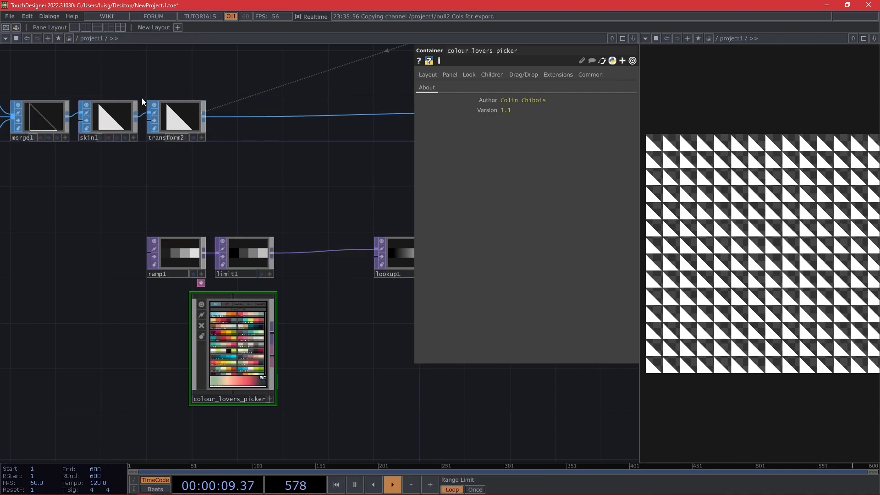
Connect colour_lovers_picker's TOP output to lookup1's second input.
{"action": "left_click_drag", "start_coordinate": [274, 329], "coordinate": [329, 304]}
{"action": "left_click_drag", "start_coordinate": [372, 272], "coordinate": [375, 258]}
{"action": "left_click_drag", "start_coordinate": [352, 317], "coordinate": [186, 301]}
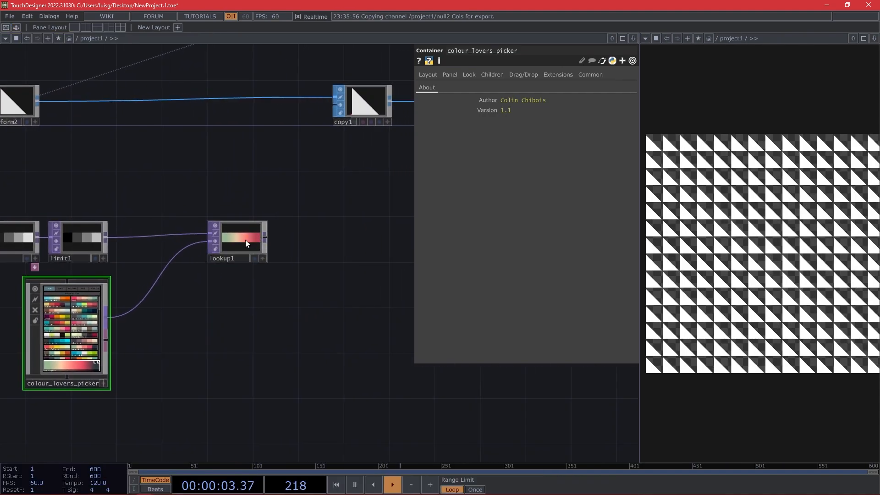
Add a Null TOP connected to lookup1's output, placed below pos, and set its Viewer Smoothness to Nearest Pixel.
{"action": "left_click", "coordinate": [258, 248]}
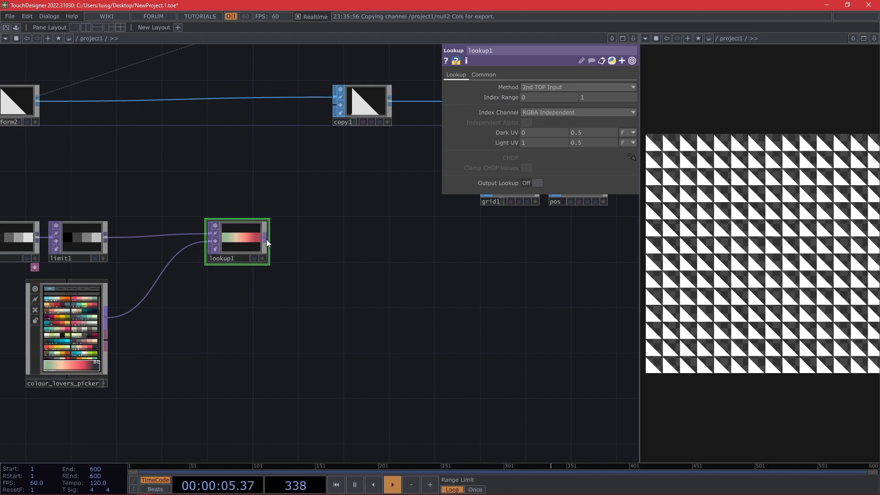
{"action": "right_click", "coordinate": [266, 239]}
{"action": "type", "text": "n"}
{"action": "left_click", "coordinate": [217, 193]}
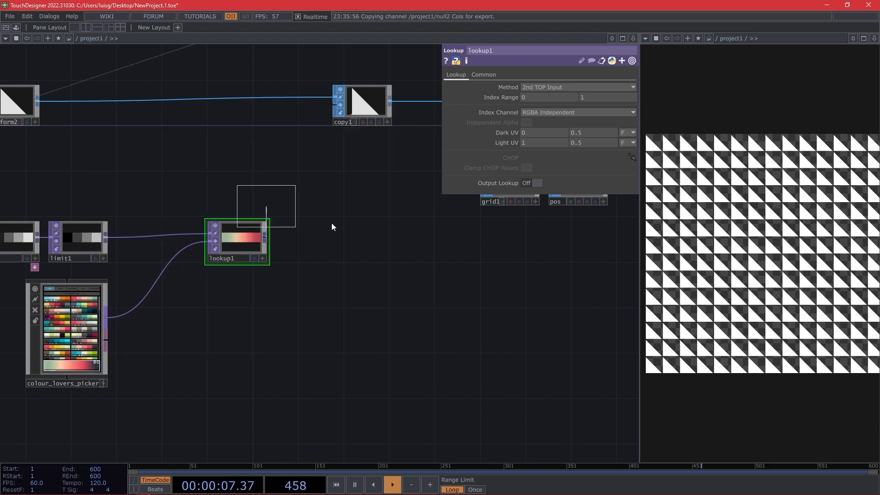
{"action": "left_click", "coordinate": [576, 251]}
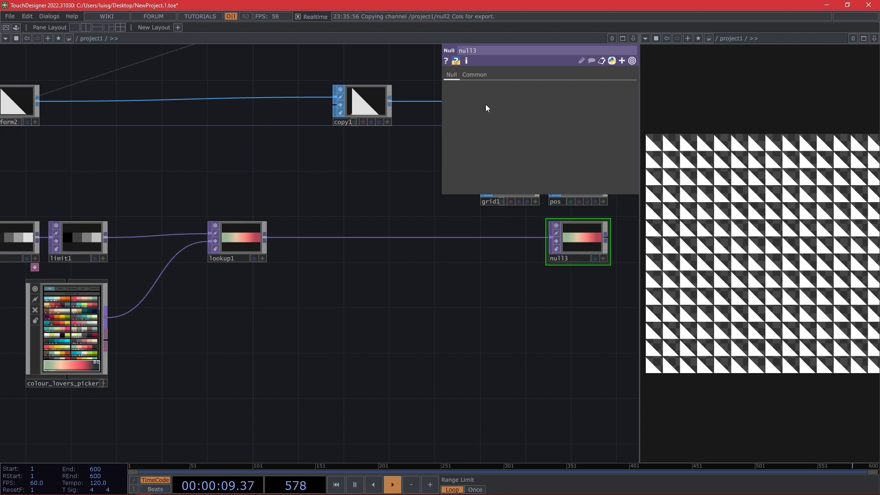
{"action": "left_click", "coordinate": [475, 74]}
{"action": "left_click", "coordinate": [549, 157]}
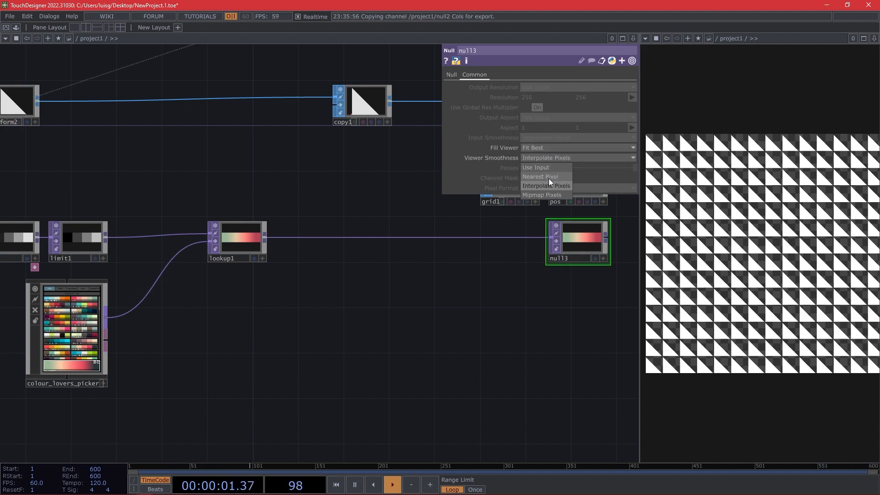
{"action": "left_click", "coordinate": [551, 177]}
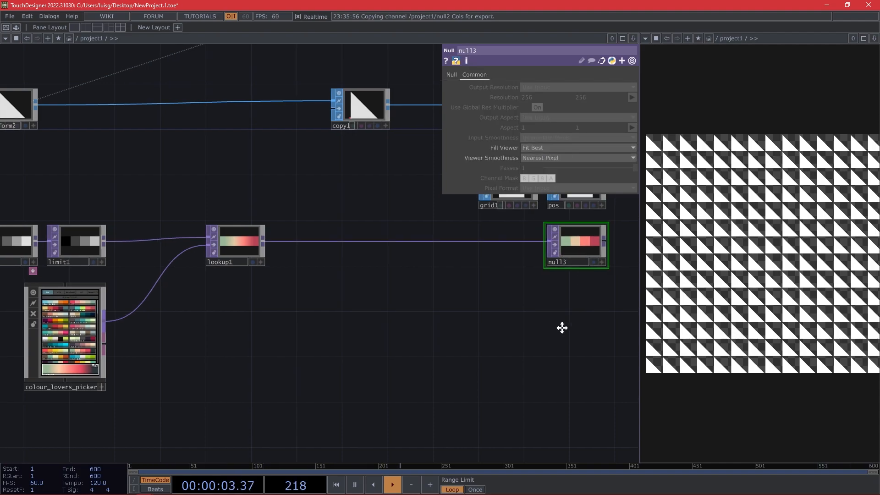
Insert a Primitive SOP on the wire between transform2 and copy1.
{"action": "left_click_drag", "start_coordinate": [566, 318], "coordinate": [549, 338]}
{"action": "left_click", "coordinate": [563, 252]}
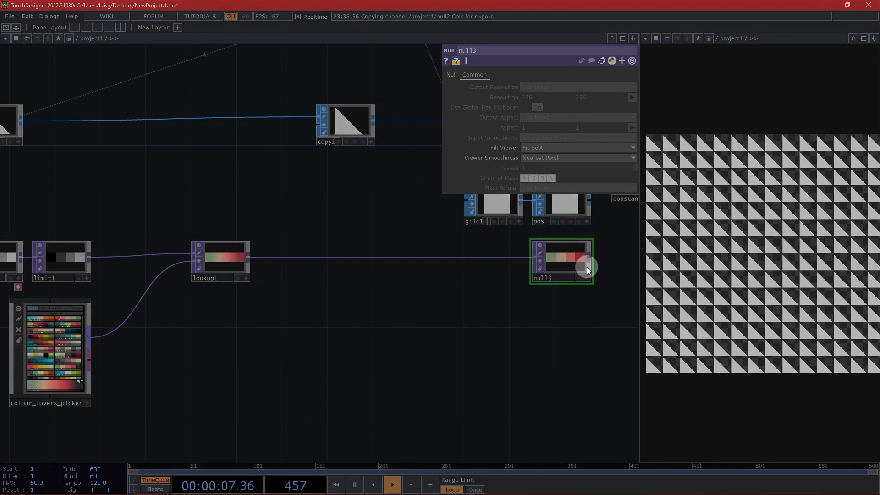
{"action": "mouse_move", "coordinate": [277, 207]}
{"action": "left_mouse_down"}
{"action": "mouse_move", "coordinate": [364, 217]}
{"action": "mouse_move", "coordinate": [290, 202]}
{"action": "left_mouse_up"}
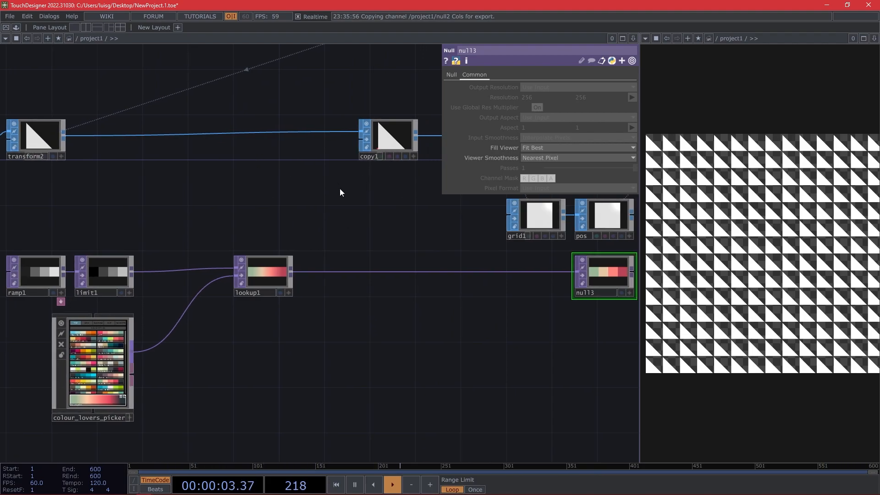
{"action": "left_click_drag", "start_coordinate": [355, 185], "coordinate": [413, 276]}
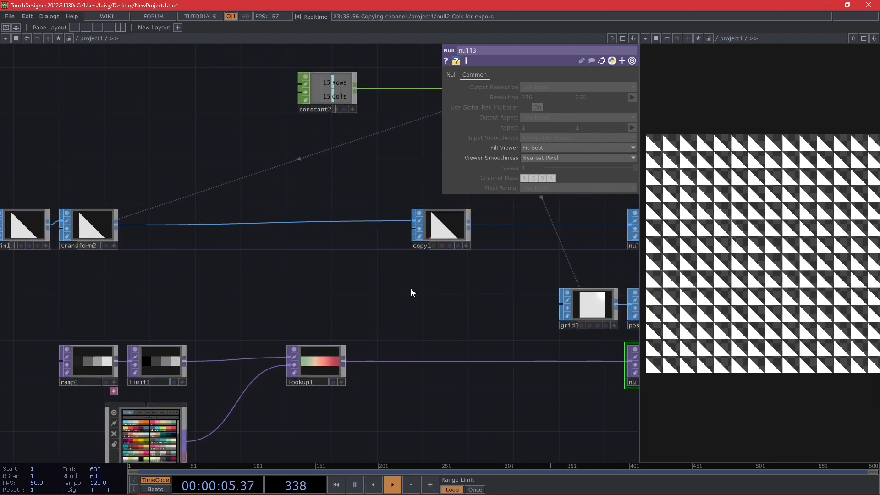
{"action": "left_click", "coordinate": [90, 227]}
{"action": "left_click", "coordinate": [431, 238]}
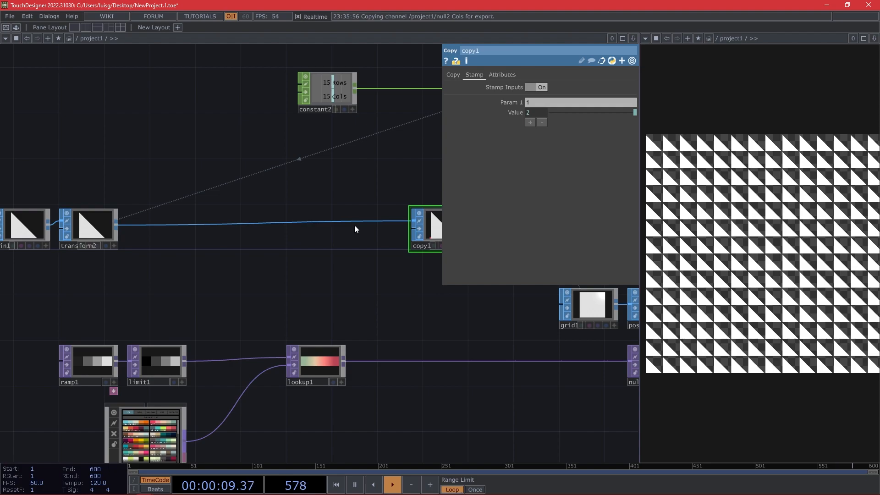
{"action": "right_click", "coordinate": [358, 221]}
{"action": "left_click", "coordinate": [366, 212]}
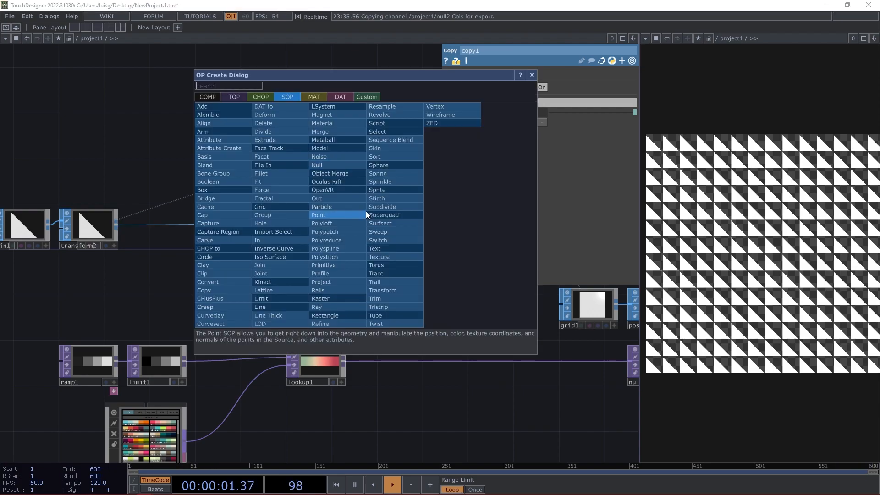
{"action": "type", "text": "pr"}
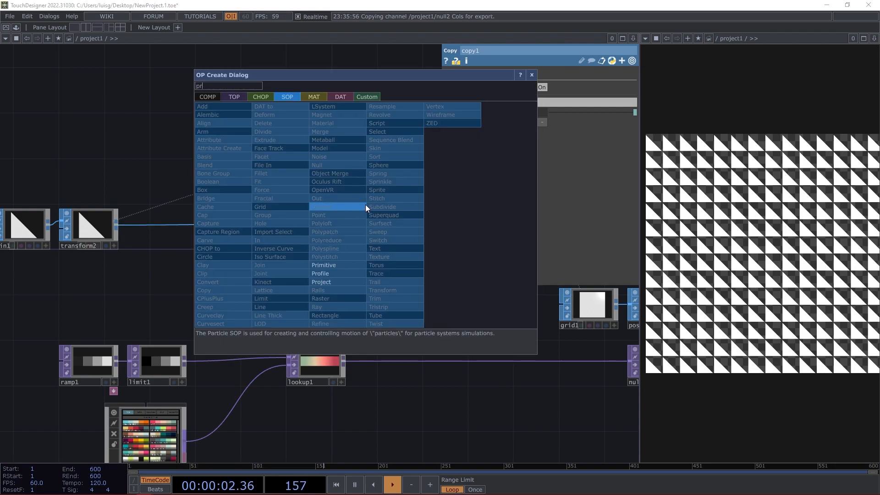
{"action": "left_click", "coordinate": [331, 266]}
{"action": "left_click", "coordinate": [329, 230]}
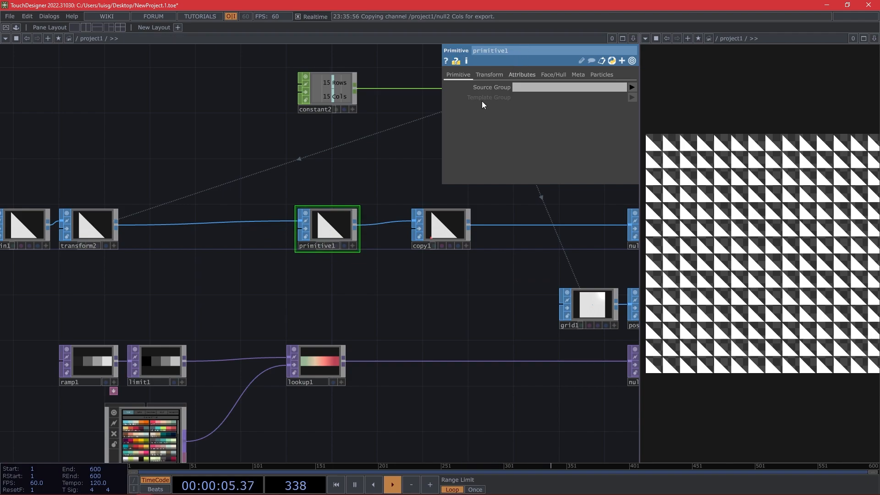
Set primitive1's Color attribute mode to Add Color.
{"action": "left_click", "coordinate": [523, 76]}
{"action": "left_click", "coordinate": [528, 87]}
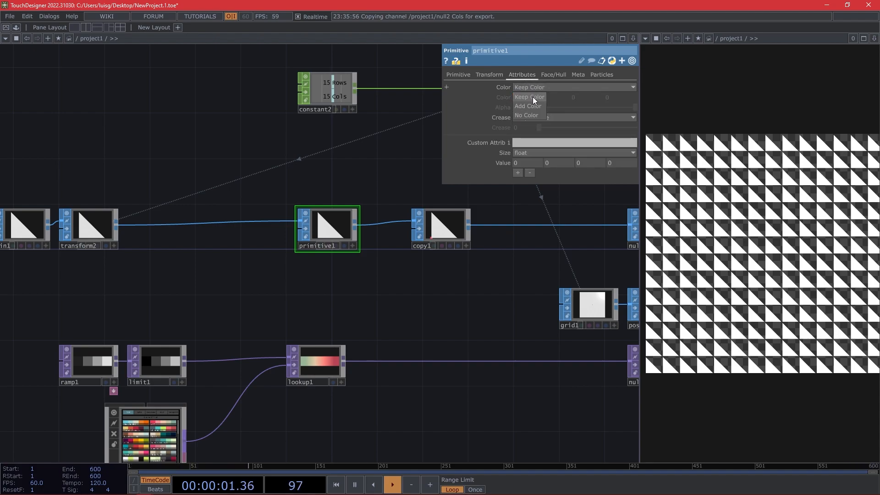
{"action": "left_click", "coordinate": [523, 76]}
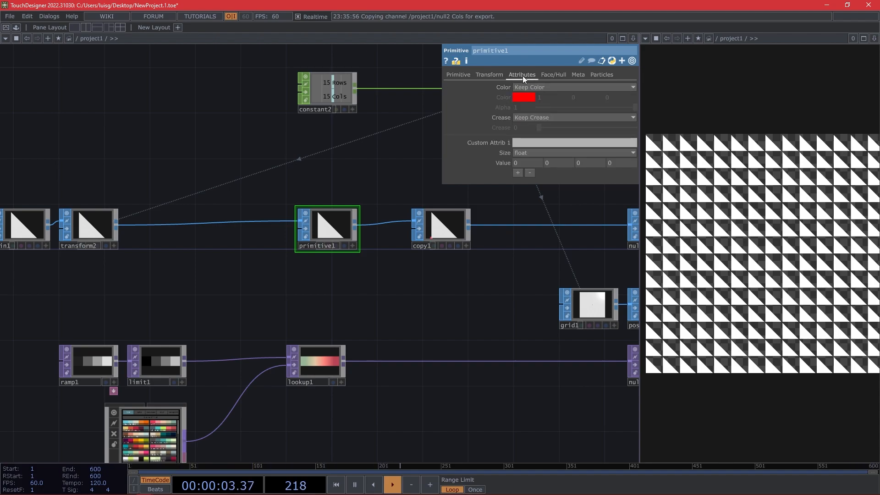
{"action": "left_click", "coordinate": [527, 87]}
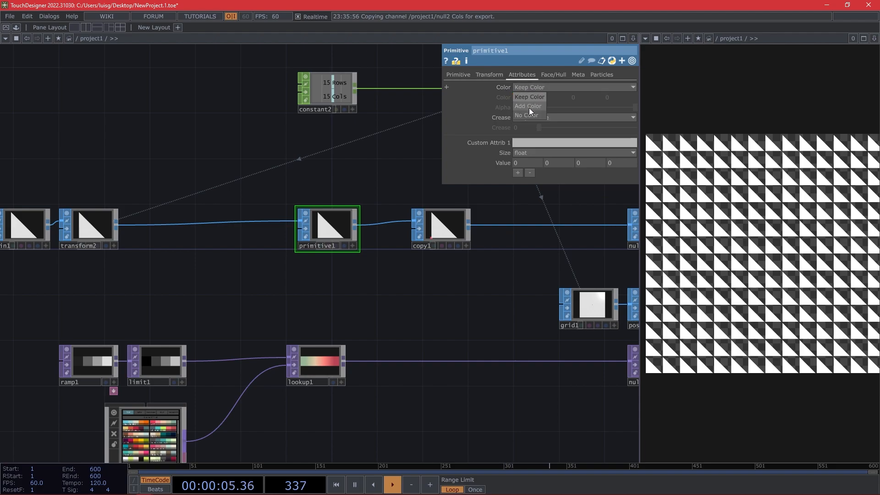
{"action": "left_click", "coordinate": [529, 108]}
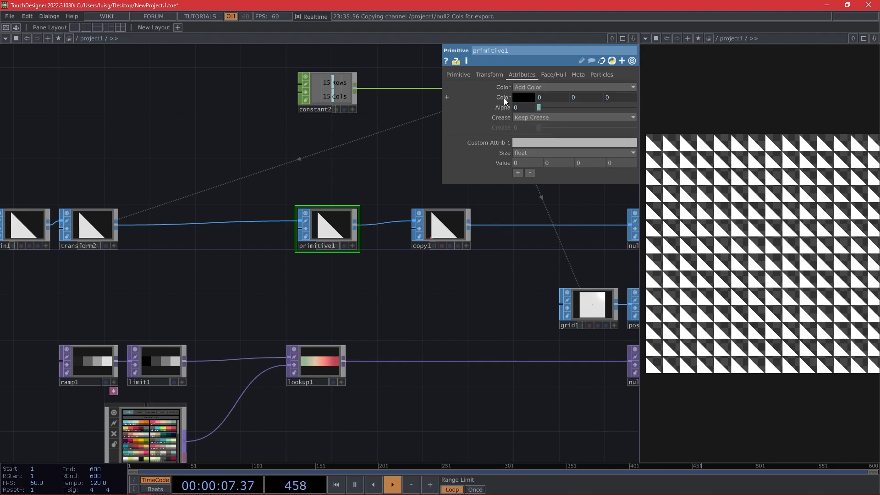
Replace the expression of primitive1's red color component (diffr) with op('colors').
{"action": "left_click", "coordinate": [447, 96]}
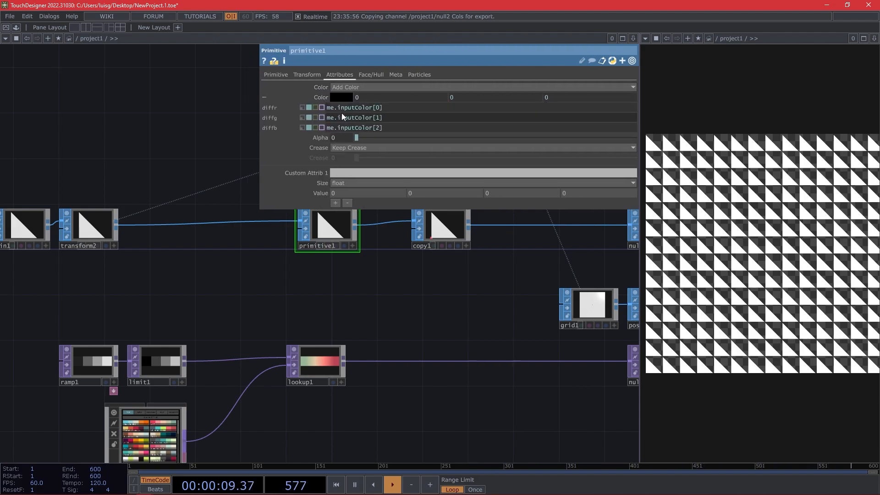
{"action": "left_click", "coordinate": [358, 108]}
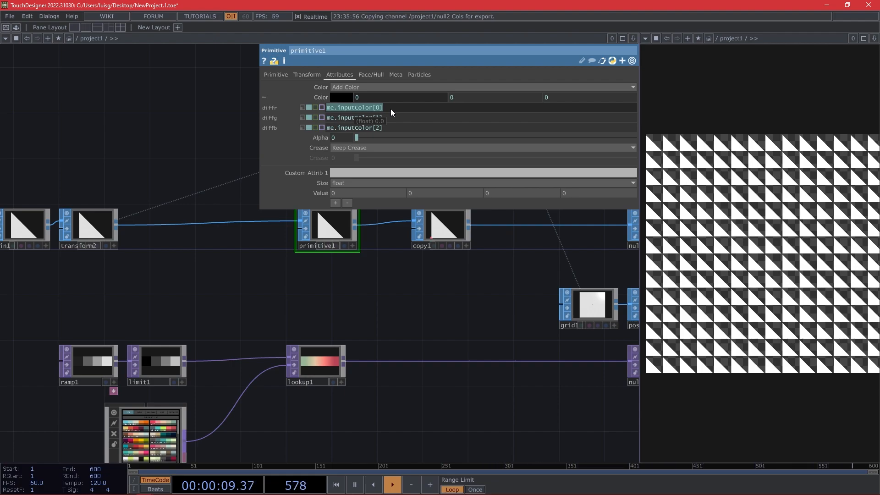
{"action": "left_click_drag", "start_coordinate": [415, 413], "coordinate": [324, 393]}
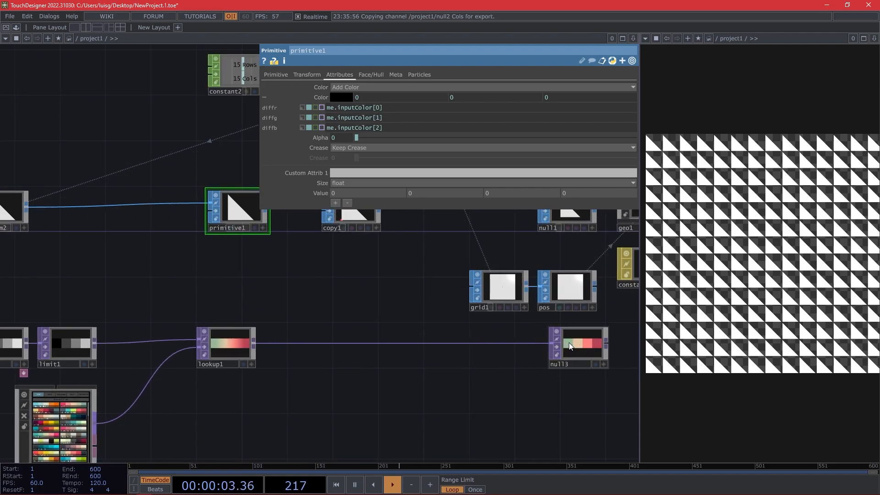
{"action": "left_click_drag", "start_coordinate": [277, 232], "coordinate": [272, 259]}
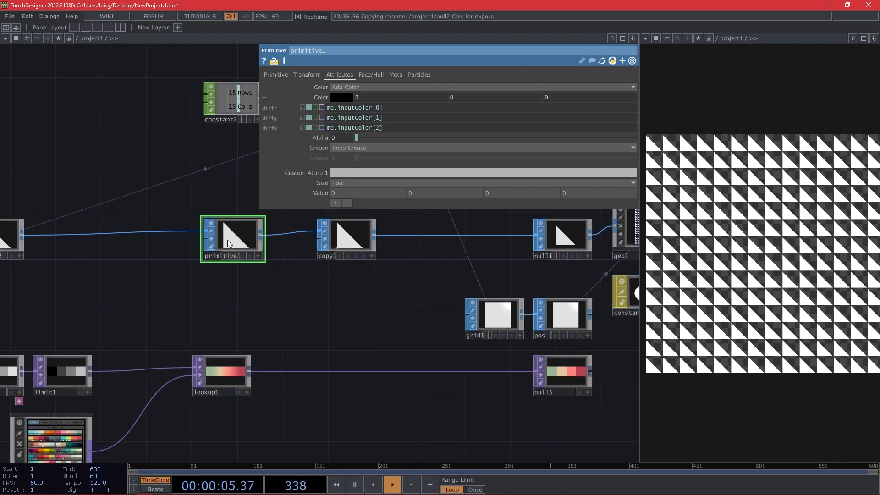
{"action": "left_click", "coordinate": [386, 108]}
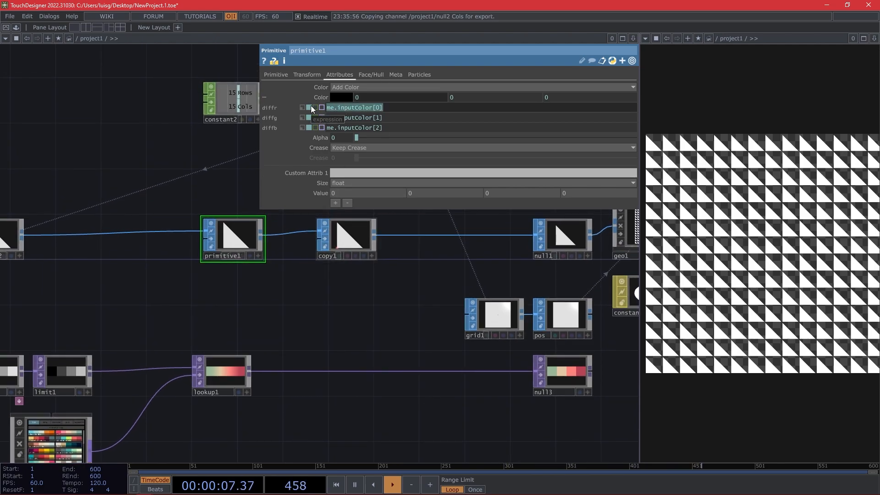
{"action": "type", "text": "op(;"}
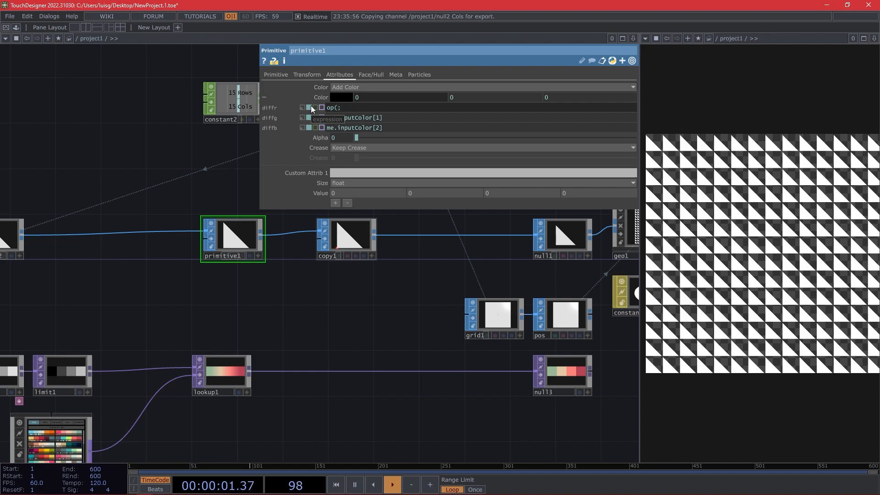
{"action": "type", "text": "'colors')"}
{"action": "key", "text": "Return"}
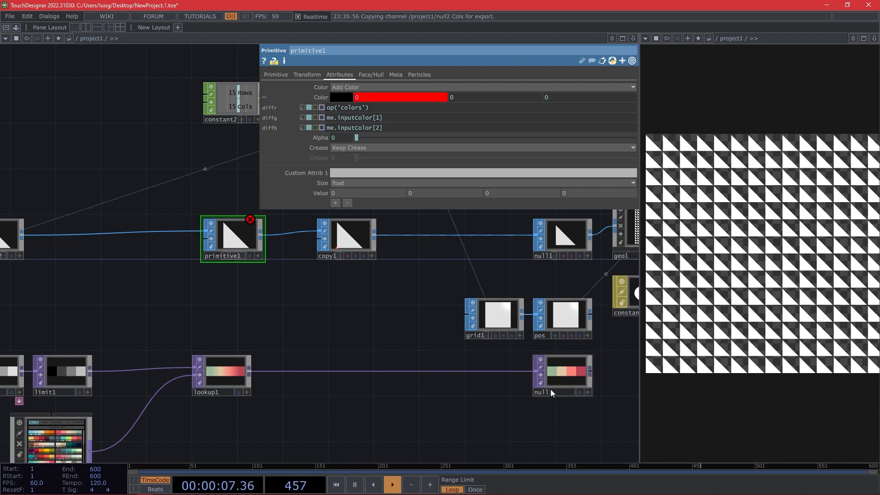
Rename the Null TOP connected after lookup1 to colors.
{"action": "left_click", "coordinate": [551, 389]}
{"action": "type", "text": "colors"}
{"action": "key", "text": "Return"}
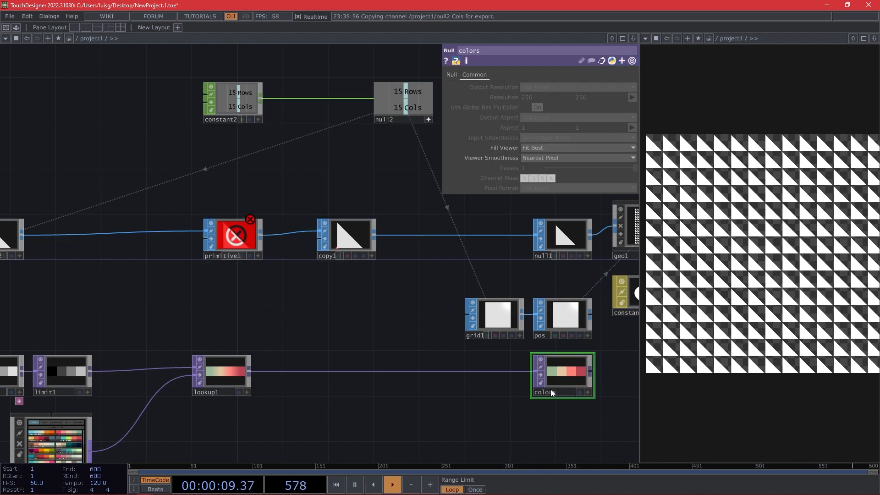
Complete primitive1's red color expression (diffr) as op('colors').sample(x=fetchStamp('i',0), y = 0)[0].
{"action": "left_click", "coordinate": [246, 250]}
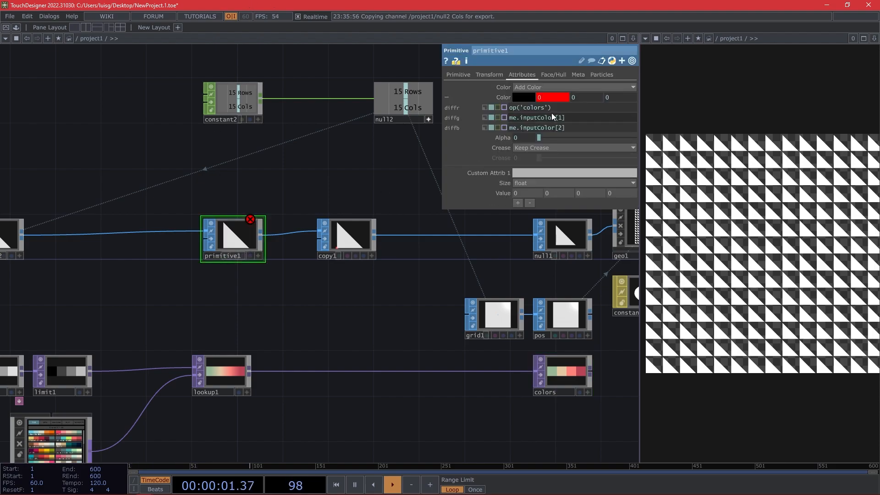
{"action": "left_click_drag", "start_coordinate": [440, 101], "coordinate": [190, 101]}
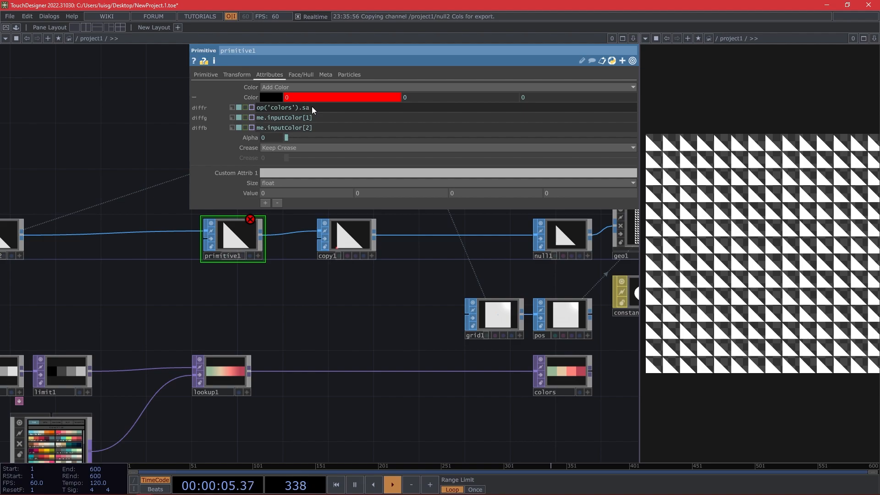
{"action": "mouse_move", "coordinate": [343, 115]}
{"action": "type", "text": "'i',0), y = 0)[0]"}
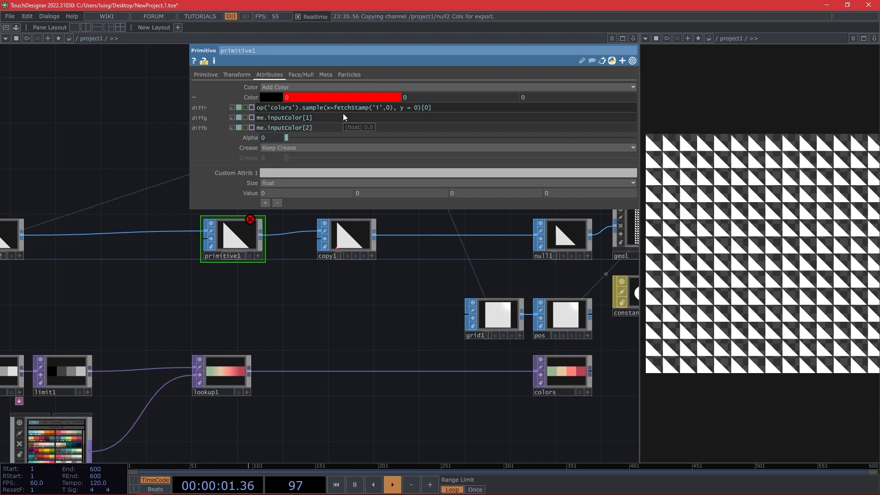
{"action": "key", "text": "Return"}
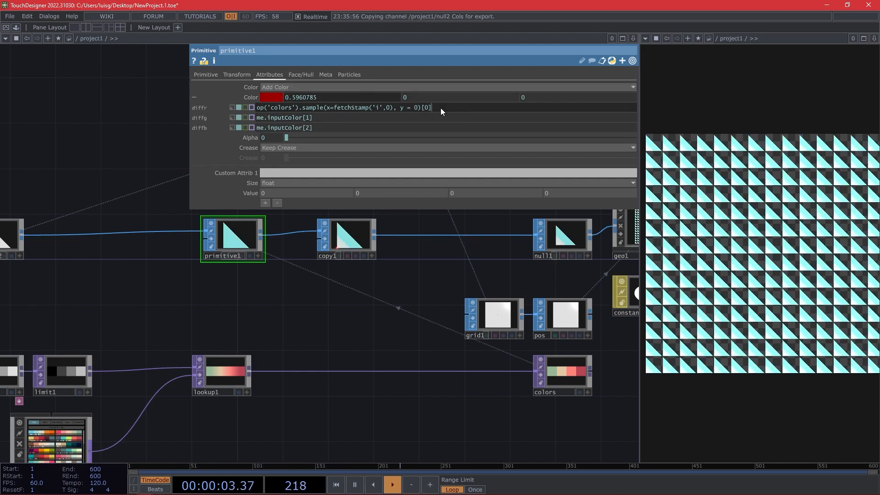
Copy the diffr sample expression into primitive1's diffg and diffb, with channel index [1] for green and [2] for blue.
{"action": "left_click_drag", "start_coordinate": [441, 109], "coordinate": [98, 100]}
{"action": "key", "text": "ctrl+c"}
{"action": "left_click", "coordinate": [319, 120]}
{"action": "key", "text": "ctrl+v"}
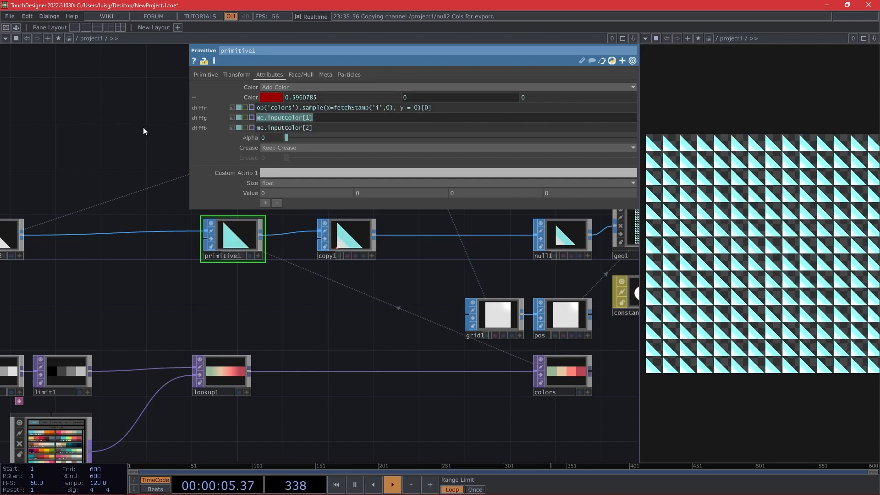
{"action": "left_click", "coordinate": [319, 128]}
{"action": "key", "text": "ctrl+v"}
{"action": "left_click_drag", "start_coordinate": [424, 117], "coordinate": [424, 128]}
{"action": "type", "text": "1"}
{"action": "type", "text": "2"}
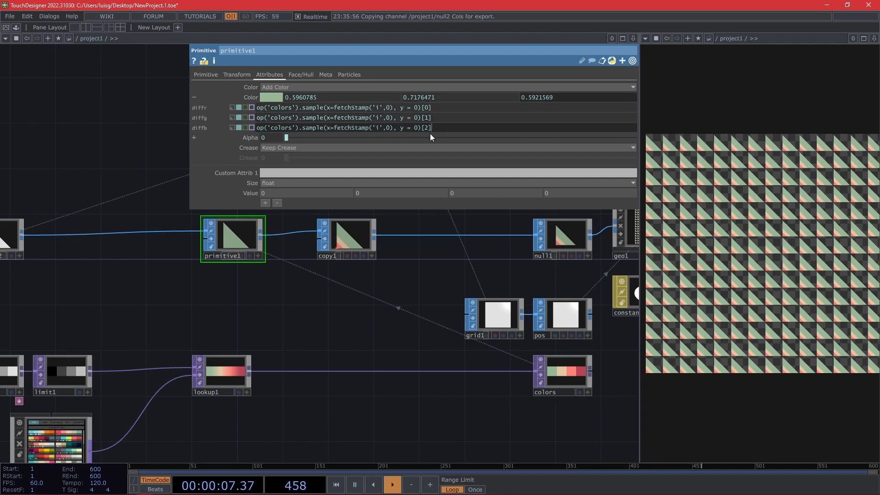
Offset the sampled position in primitive1's diffr expression by adding +1 after fetchStamp('i',0).
{"action": "left_click", "coordinate": [431, 303]}
{"action": "left_click_drag", "start_coordinate": [433, 304], "coordinate": [356, 292]}
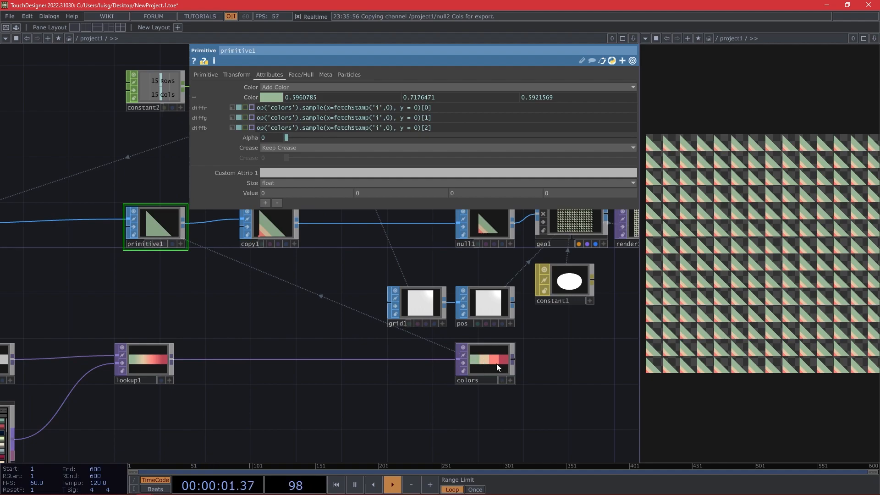
{"action": "scroll", "coordinate": [498, 370], "scroll_direction": "up", "scroll_amount": 3}
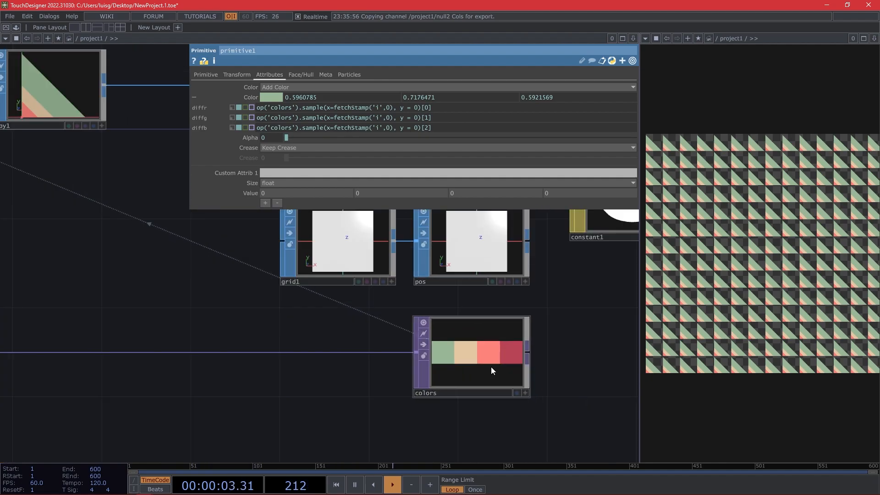
{"action": "left_click", "coordinate": [452, 357]}
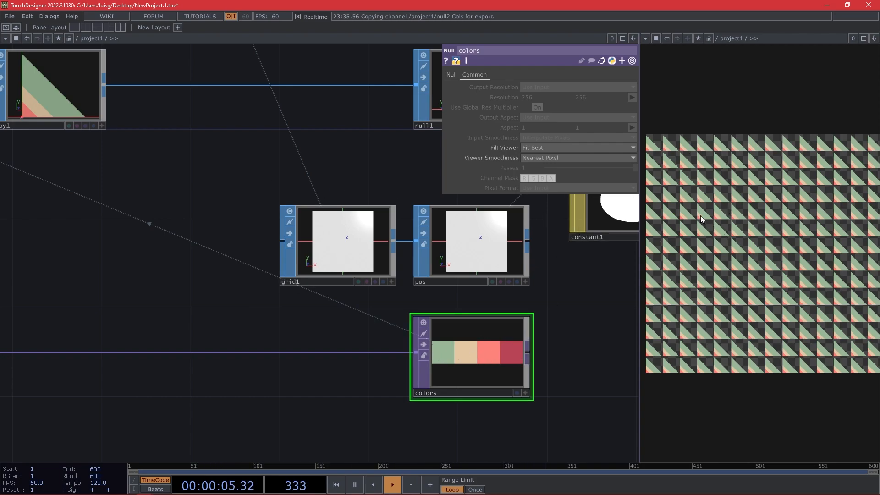
{"action": "scroll", "coordinate": [333, 204], "scroll_direction": "down", "scroll_amount": 2}
{"action": "left_click_drag", "start_coordinate": [66, 176], "coordinate": [216, 189]}
{"action": "left_click", "coordinate": [141, 147]}
{"action": "left_click_drag", "start_coordinate": [442, 91], "coordinate": [114, 91]}
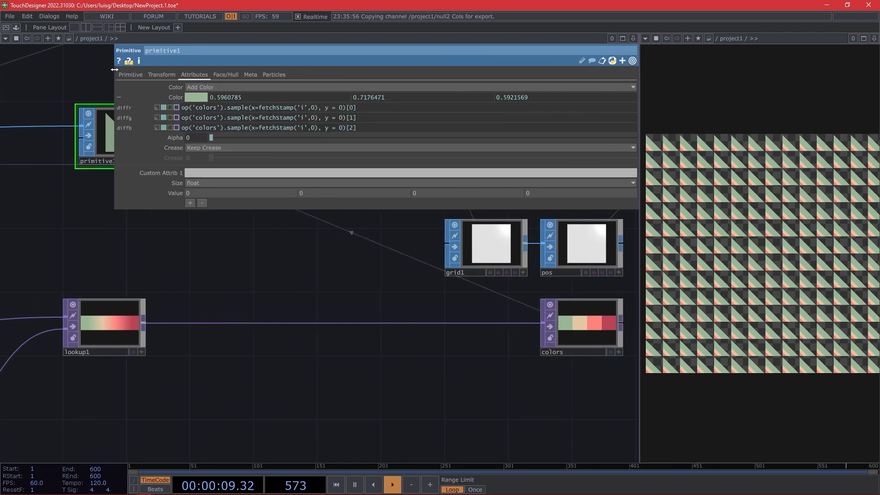
{"action": "left_click", "coordinate": [318, 108]}
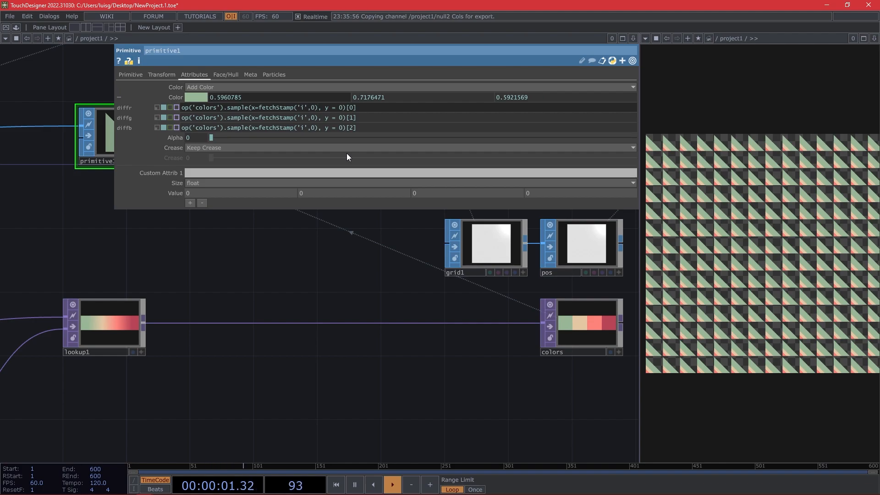
{"action": "type", "text": "+1"}
{"action": "key", "text": "Return"}
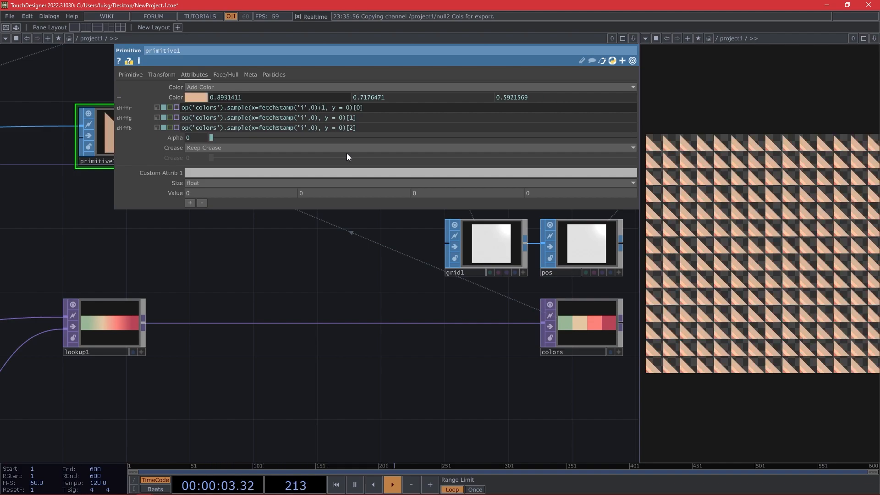
Add the same +1 offset after fetchStamp('i',0) in primitive1's diffg and diffb expressions.
{"action": "left_click", "coordinate": [318, 117]}
{"action": "type", "text": "+1"}
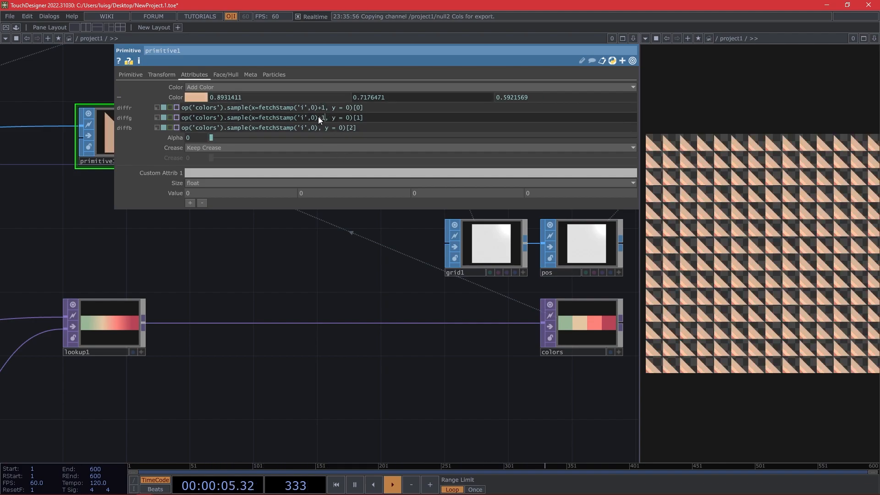
{"action": "key", "text": "Return"}
{"action": "left_click", "coordinate": [318, 127]}
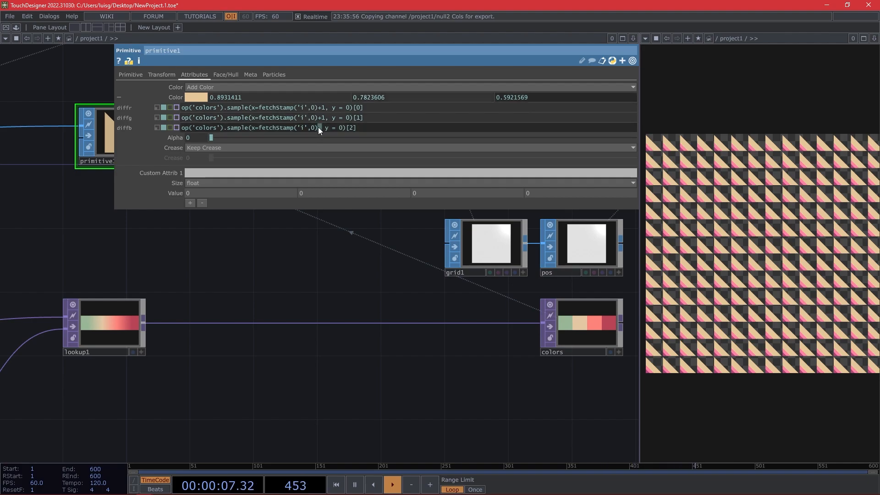
{"action": "type", "text": "+1"}
{"action": "key", "text": "Return"}
Reuse primitive1's red expression for transform1's red background color (bgcolorr), changed to op('colors').sample(x=0, y = 0)[0].
{"action": "left_click_drag", "start_coordinate": [447, 366], "coordinate": [319, 354]}
{"action": "scroll", "coordinate": [527, 353], "scroll_direction": "down", "scroll_amount": 1}
{"action": "left_click_drag", "start_coordinate": [519, 344], "coordinate": [221, 378]}
{"action": "scroll", "coordinate": [318, 381], "scroll_direction": "down", "scroll_amount": 5}
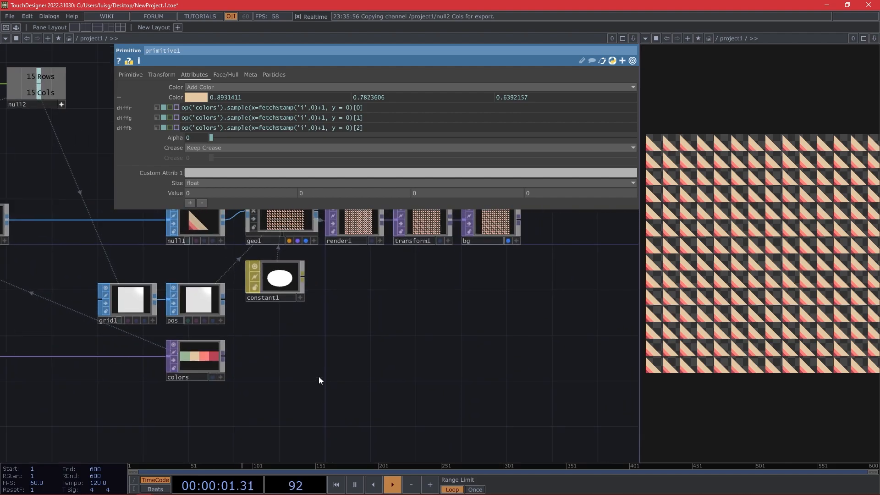
{"action": "left_click", "coordinate": [372, 107]}
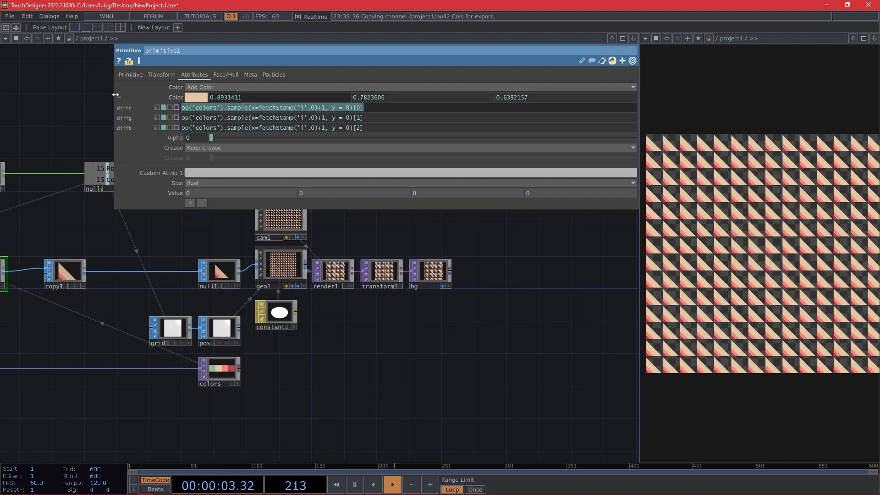
{"action": "left_click", "coordinate": [387, 280]}
{"action": "left_click", "coordinate": [387, 279]}
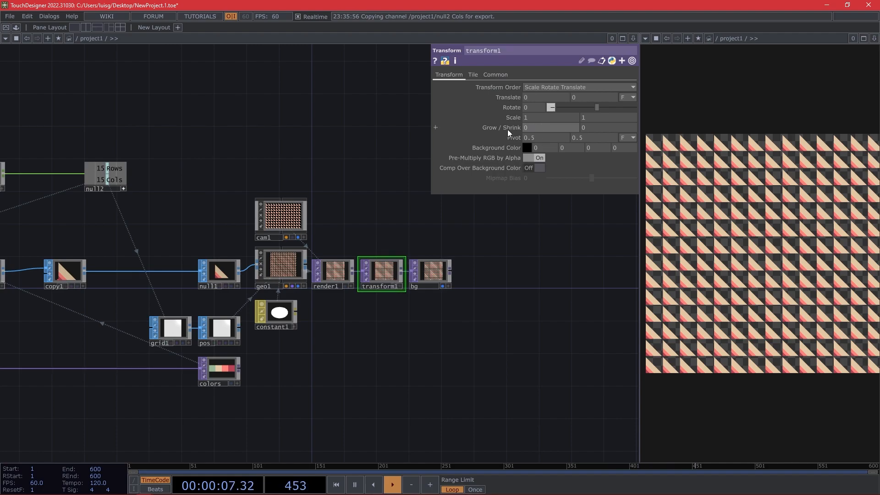
{"action": "left_click", "coordinate": [496, 149]}
{"action": "left_click_drag", "start_coordinate": [432, 130], "coordinate": [211, 124]}
{"action": "left_click", "coordinate": [298, 156]}
{"action": "key", "text": "ctrl+v"}
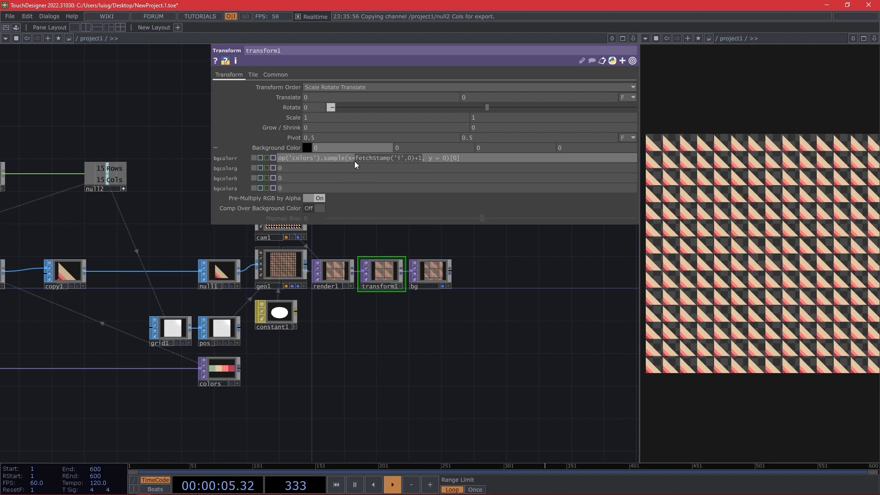
{"action": "type", "text": "0"}
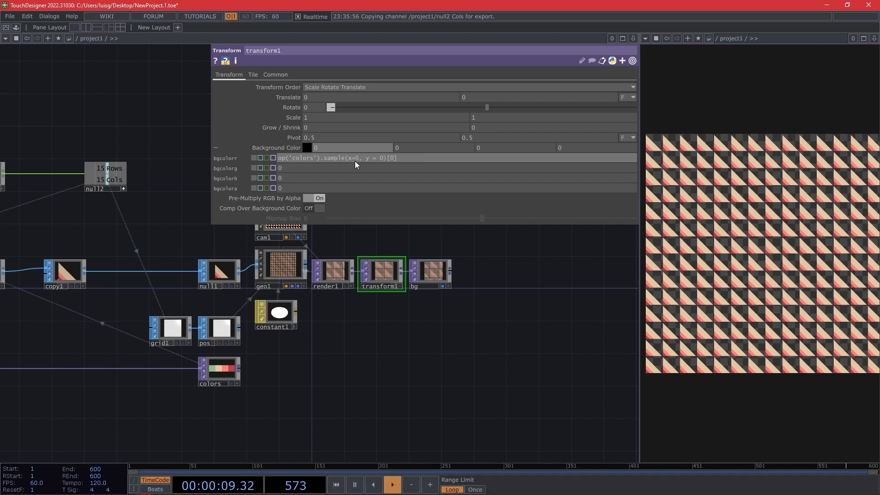
{"action": "key", "text": "Return"}
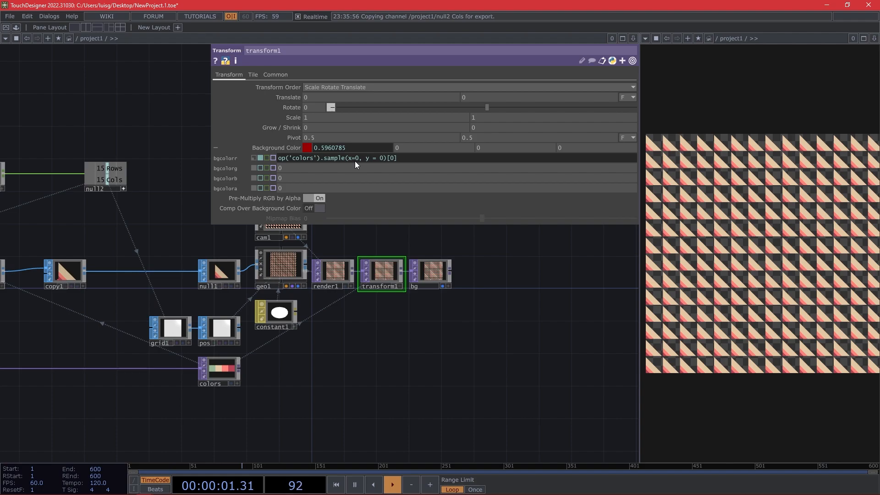
Copy the bgcolorr expression into transform1's bgcolorg and bgcolorb, using channel index [1] for green and [2] for blue.
{"action": "left_click_drag", "start_coordinate": [400, 158], "coordinate": [173, 172]}
{"action": "key", "text": "ctrl+c"}
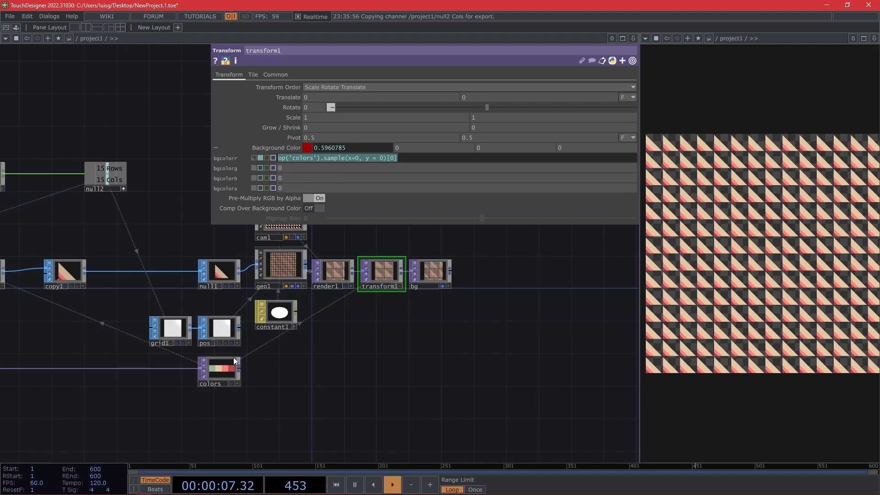
{"action": "left_click", "coordinate": [298, 169]}
{"action": "key", "text": "ctrl+v"}
{"action": "left_click", "coordinate": [292, 178]}
{"action": "key", "text": "ctrl+v"}
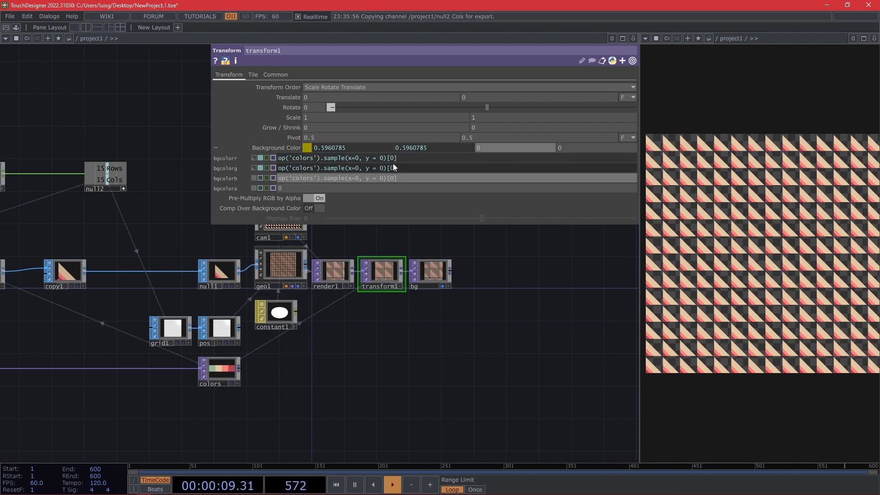
{"action": "left_click", "coordinate": [393, 168]}
{"action": "double_click", "coordinate": [391, 168]}
{"action": "type", "text": "2"}
{"action": "key", "text": "Return"}
Set transform1's background alpha to 1 and turn on Comp Over Background Color.
{"action": "left_click", "coordinate": [585, 147]}
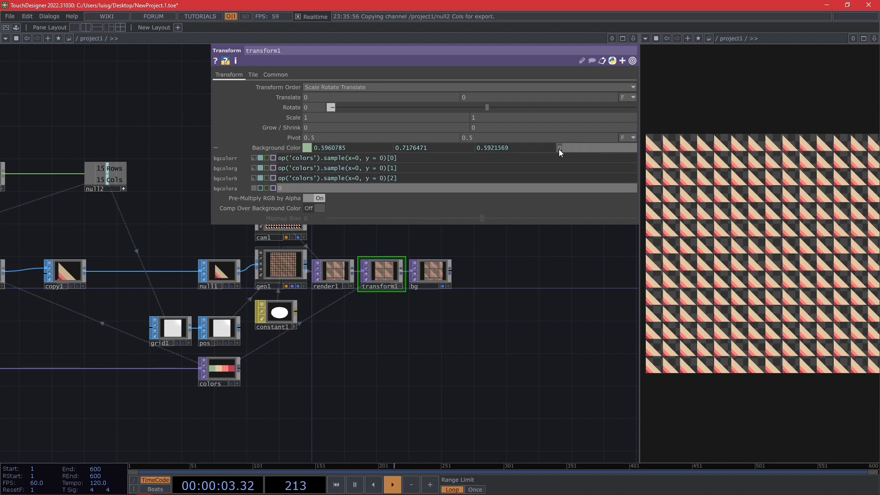
{"action": "type", "text": "1"}
{"action": "key", "text": "Return"}
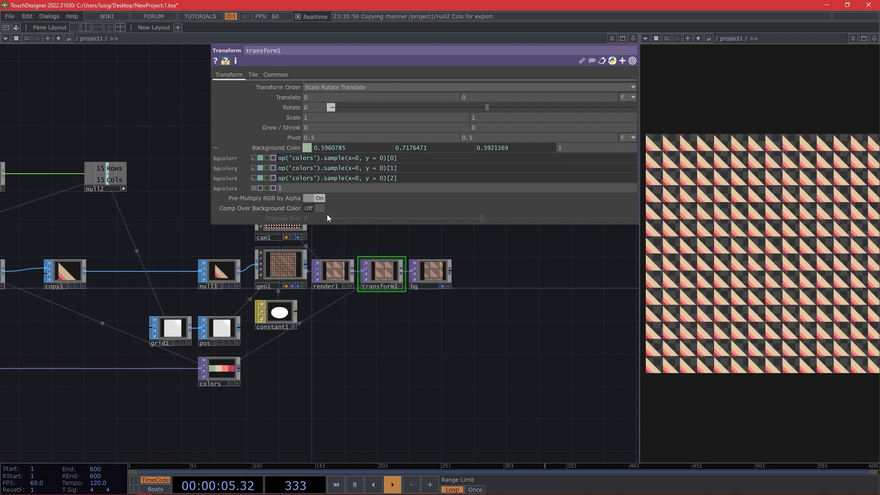
{"action": "left_click", "coordinate": [314, 209]}
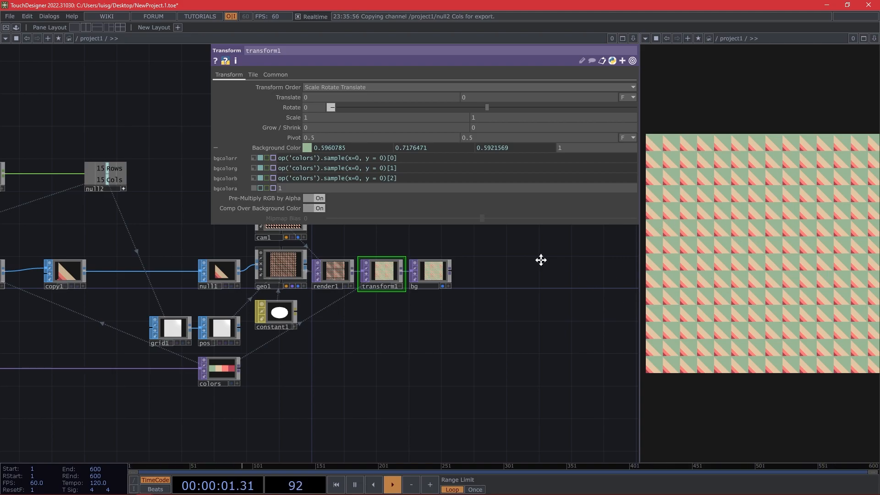
Examine the whole node network and the colored triangle copies in copy1.
{"action": "left_click_drag", "start_coordinate": [541, 260], "coordinate": [548, 267]}
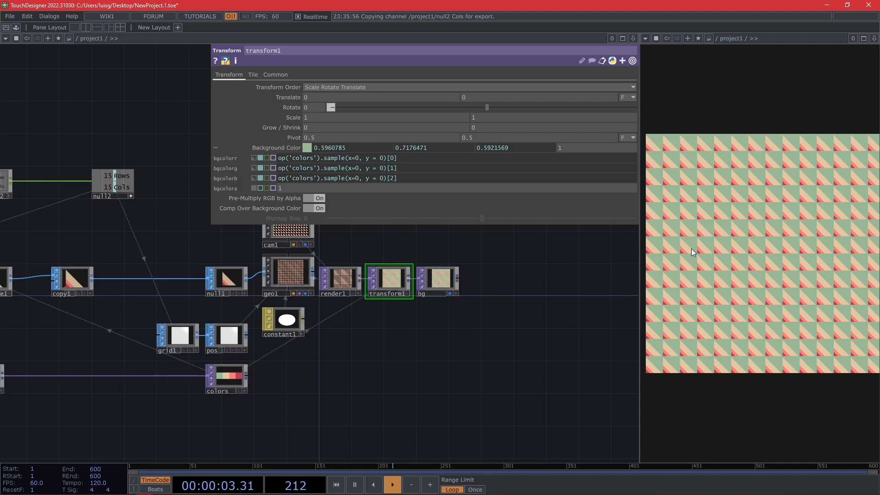
{"action": "left_click_drag", "start_coordinate": [538, 352], "coordinate": [604, 338]}
{"action": "left_click_drag", "start_coordinate": [183, 307], "coordinate": [364, 306]}
{"action": "scroll", "coordinate": [339, 312], "scroll_direction": "down", "scroll_amount": 4}
{"action": "scroll", "coordinate": [346, 318], "scroll_direction": "up", "scroll_amount": 2}
{"action": "left_click_drag", "start_coordinate": [332, 335], "coordinate": [339, 410]}
{"action": "left_click_drag", "start_coordinate": [360, 279], "coordinate": [241, 232]}
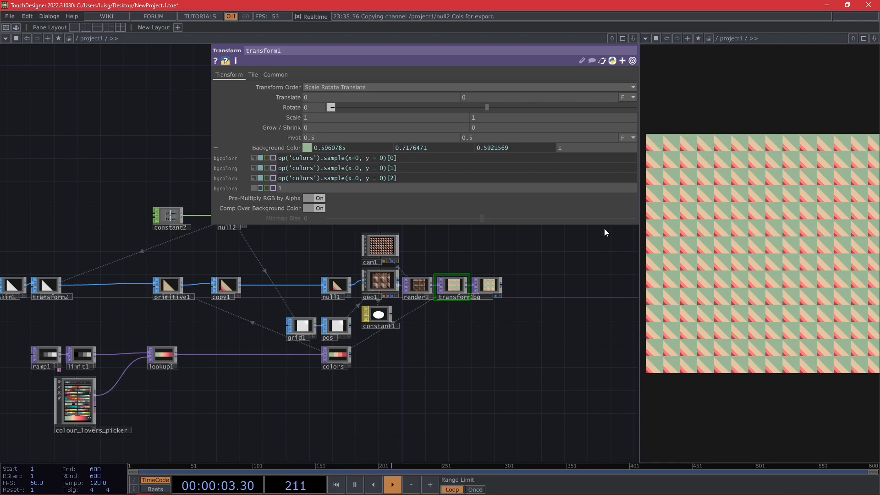
{"action": "scroll", "coordinate": [142, 307], "scroll_direction": "up", "scroll_amount": 4}
{"action": "left_click_drag", "start_coordinate": [184, 275], "coordinate": [105, 274]}
{"action": "left_click_drag", "start_coordinate": [207, 312], "coordinate": [164, 312]}
{"action": "left_click_drag", "start_coordinate": [260, 272], "coordinate": [138, 279]}
{"action": "scroll", "coordinate": [138, 278], "scroll_direction": "up", "scroll_amount": 10}
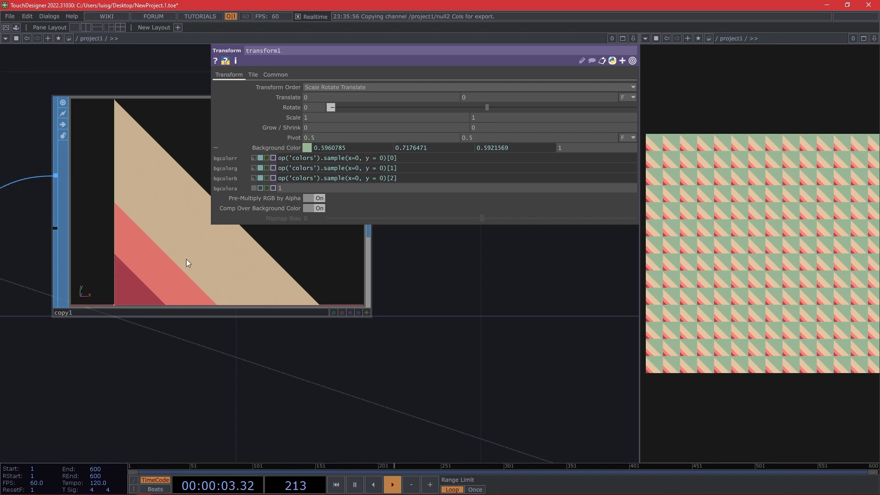
Insert a Transform SOP on the wire between copy1 and null1, right after copy1.
{"action": "scroll", "coordinate": [143, 296], "scroll_direction": "down", "scroll_amount": 5}
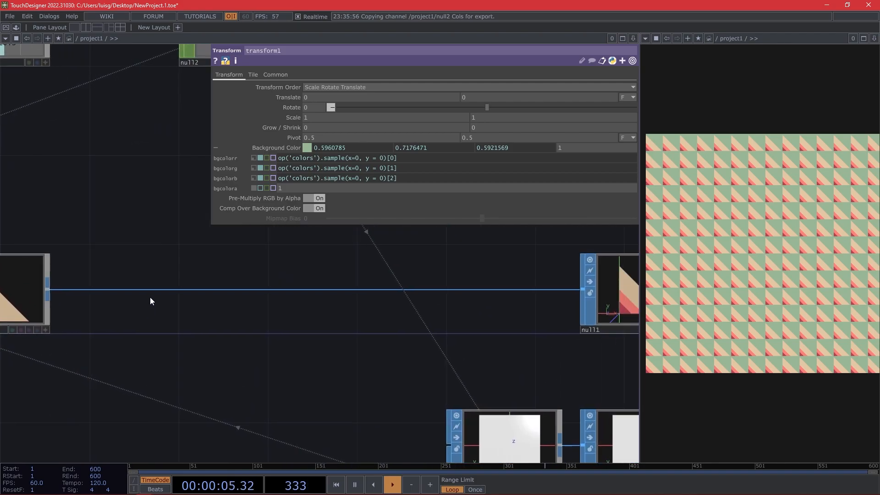
{"action": "right_click", "coordinate": [153, 296]}
{"action": "left_click", "coordinate": [189, 276]}
{"action": "type", "text": "tr"}
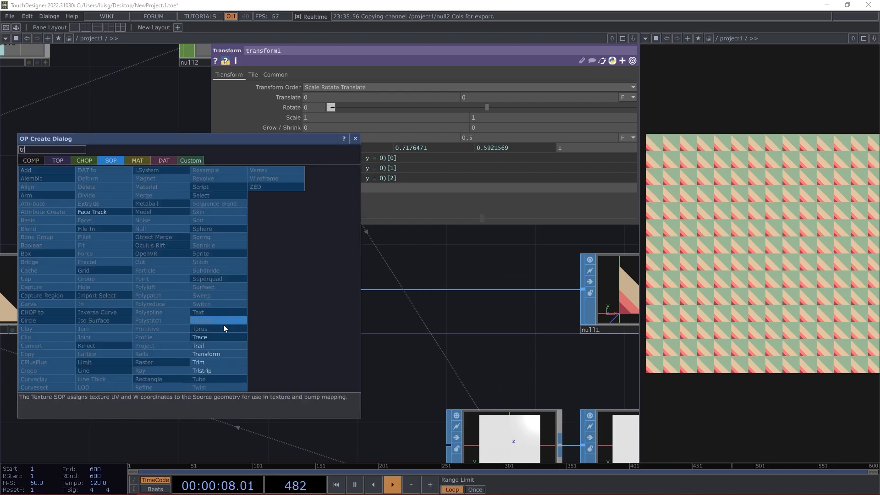
{"action": "left_click", "coordinate": [222, 353]}
{"action": "left_click", "coordinate": [134, 285]}
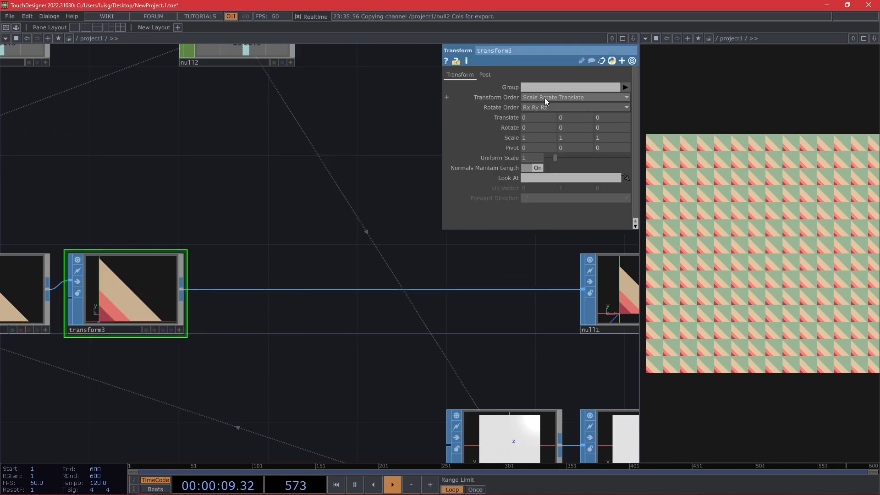
Set Post Translate X and Post Translate Y of transform3 to Origin.
{"action": "left_click", "coordinate": [485, 75]}
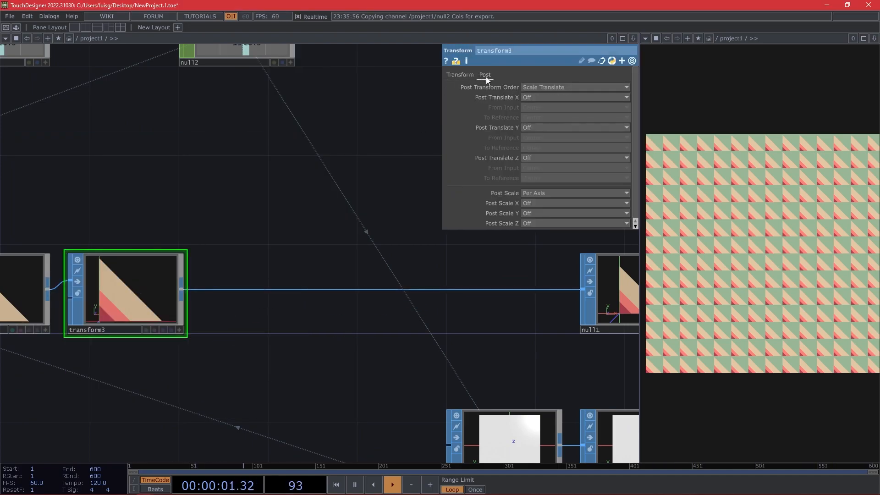
{"action": "left_click", "coordinate": [525, 99]}
{"action": "left_click", "coordinate": [542, 116]}
{"action": "left_click", "coordinate": [539, 128]}
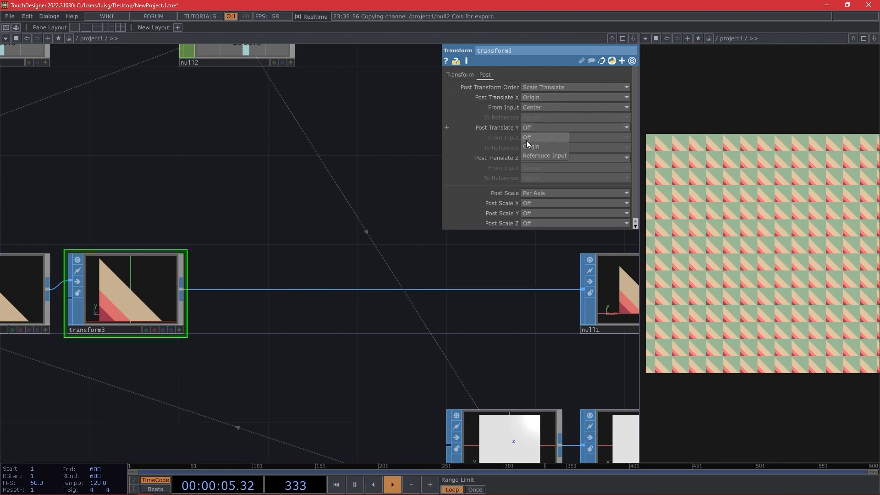
{"action": "left_click", "coordinate": [527, 146]}
{"action": "left_click_drag", "start_coordinate": [284, 204], "coordinate": [170, 174]}
{"action": "key", "text": "ctrl"}
{"action": "key", "text": "ctrl"}
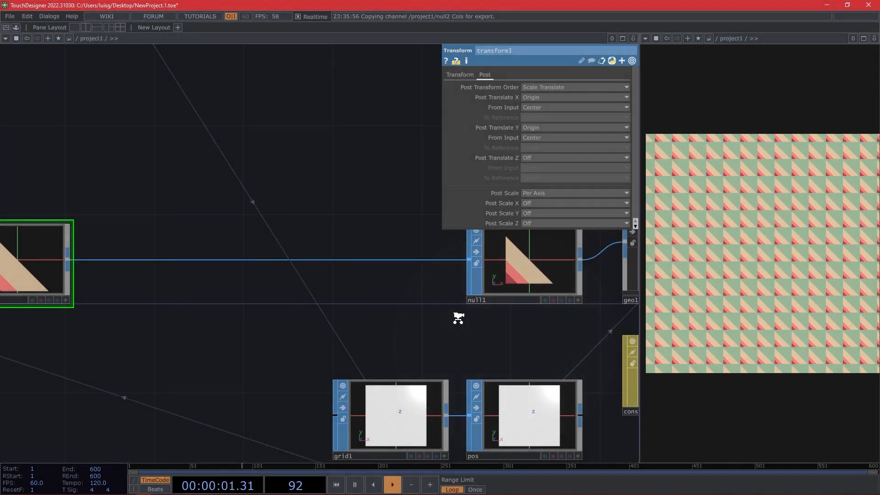
Set cam1's Ortho Width to the expression 1+op('null1').size[0].
{"action": "scroll", "coordinate": [457, 314], "scroll_direction": "down", "scroll_amount": 3}
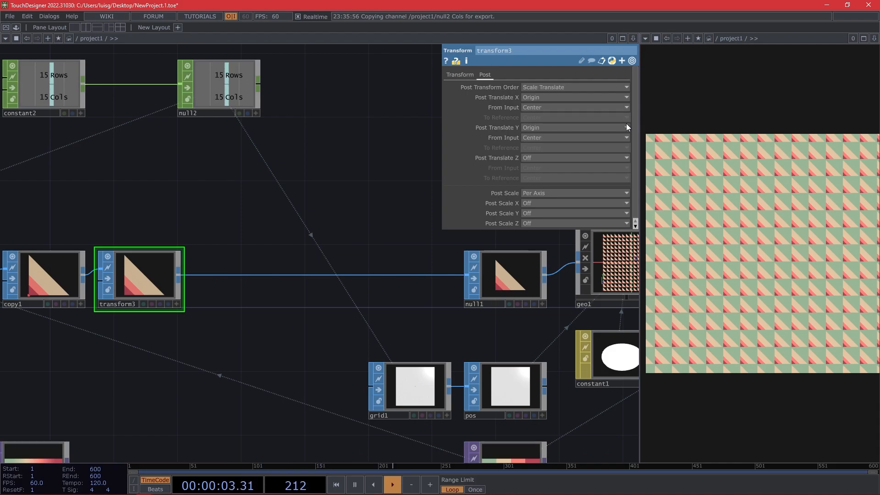
{"action": "left_click_drag", "start_coordinate": [442, 332], "coordinate": [232, 361]}
{"action": "left_click", "coordinate": [397, 202]}
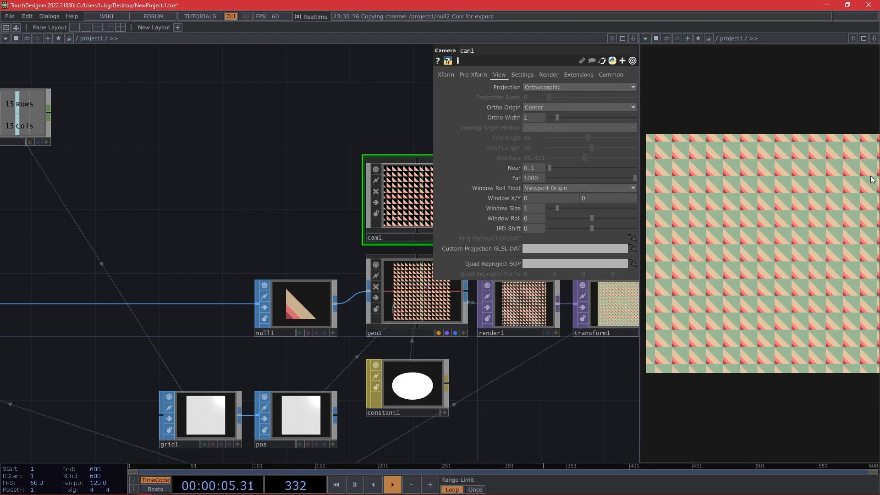
{"action": "key", "text": "h"}
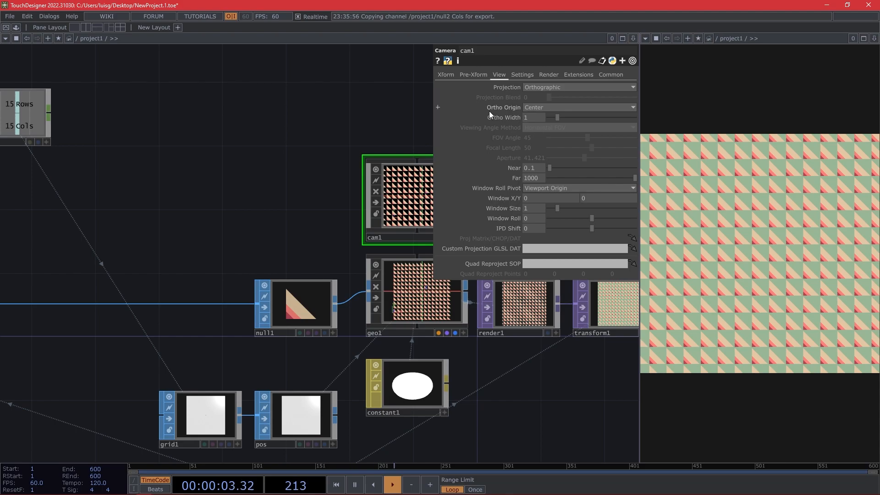
{"action": "scroll", "coordinate": [320, 317], "scroll_direction": "down", "scroll_amount": 2}
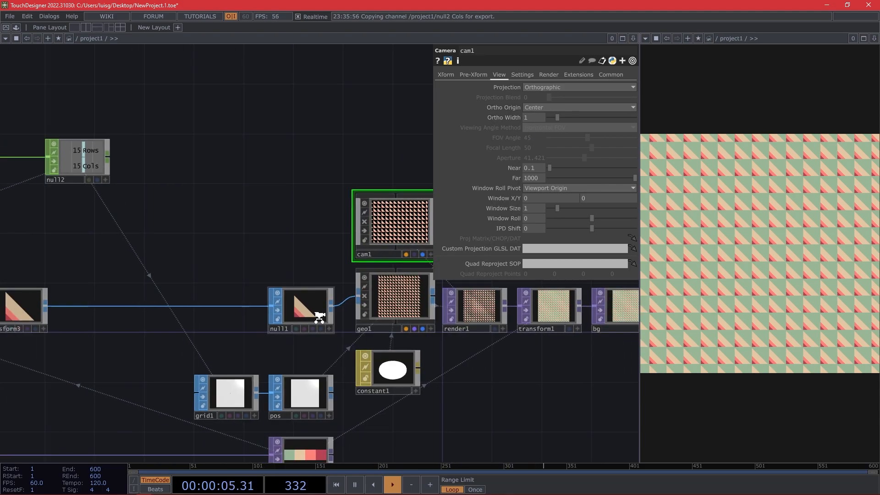
{"action": "scroll", "coordinate": [320, 317], "scroll_direction": "down", "scroll_amount": 1}
{"action": "middle_click", "coordinate": [319, 321]}
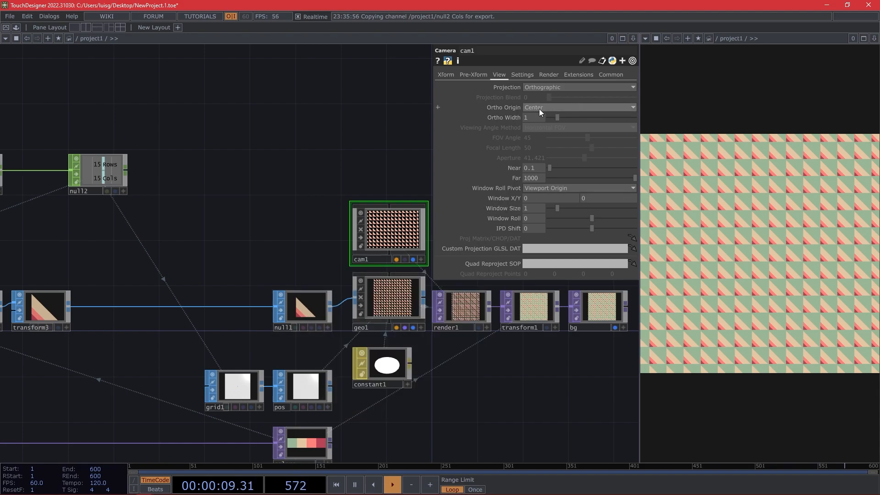
{"action": "left_click", "coordinate": [511, 118]}
{"action": "left_click", "coordinate": [533, 128]}
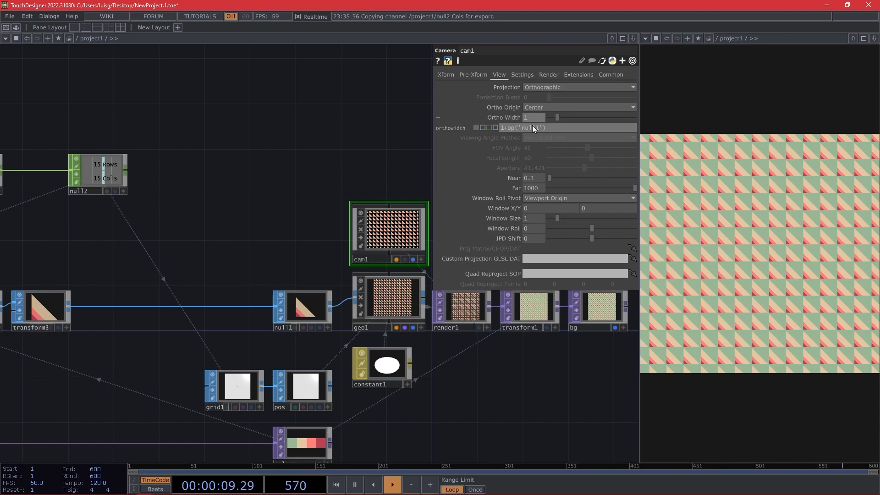
{"action": "type", "text": "ize[0"}
{"action": "key", "text": "Return"}
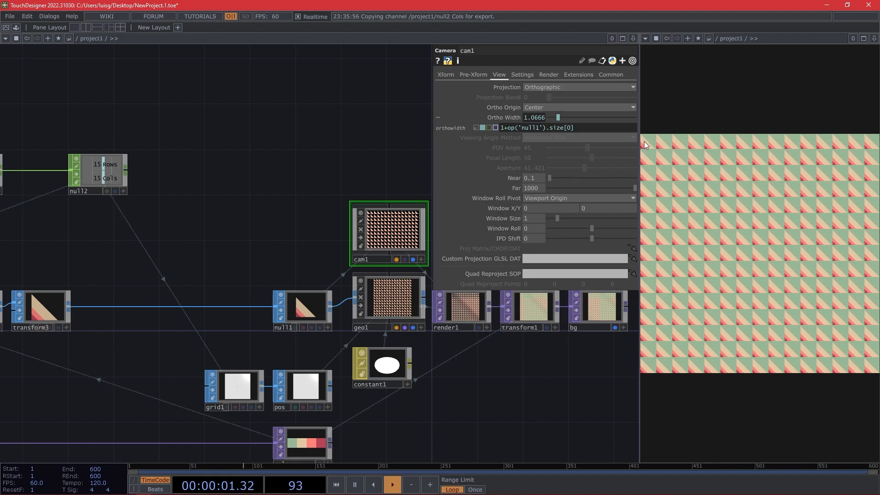
Tidy the palette nodes by placing lookup1 beside colors and moving ramp1, limit1 and colour_lovers_picker closer to them.
{"action": "scroll", "coordinate": [571, 369], "scroll_direction": "down", "scroll_amount": 3}
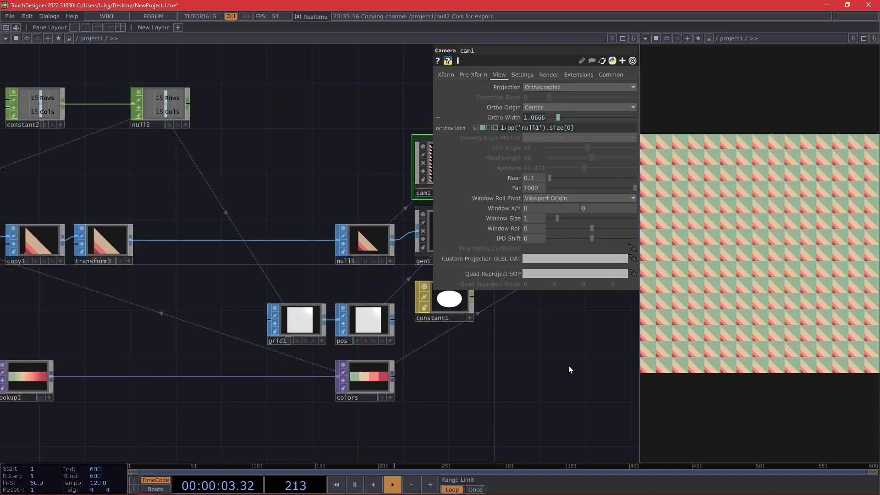
{"action": "middle_click_drag", "start_coordinate": [571, 397], "coordinate": [566, 351]}
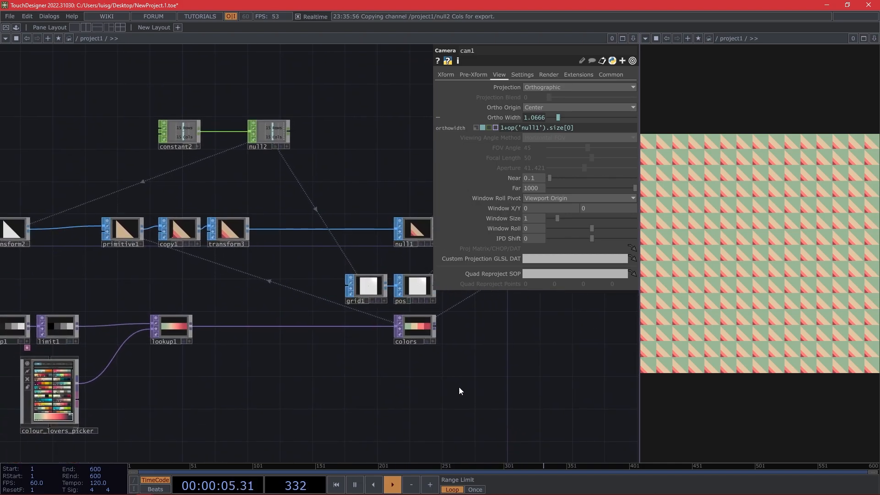
{"action": "scroll", "coordinate": [463, 399], "scroll_direction": "down", "scroll_amount": 4}
{"action": "left_click_drag", "start_coordinate": [476, 427], "coordinate": [143, 277]}
{"action": "left_click_drag", "start_coordinate": [477, 295], "coordinate": [477, 282]}
{"action": "left_click", "coordinate": [499, 309]}
{"action": "left_click_drag", "start_coordinate": [325, 393], "coordinate": [164, 300]}
{"action": "left_click_drag", "start_coordinate": [299, 312], "coordinate": [435, 310]}
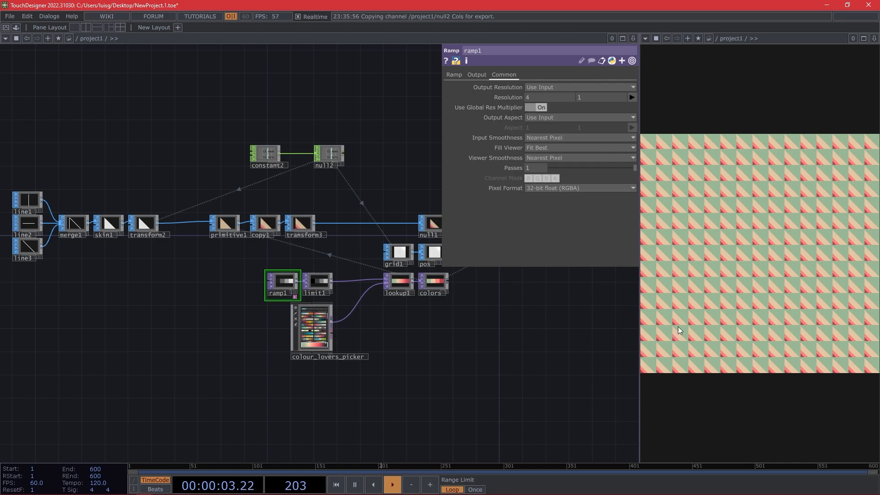
Add a Constant TOP in the empty area below colour_lovers_picker.
{"action": "left_click_drag", "start_coordinate": [540, 352], "coordinate": [492, 321]}
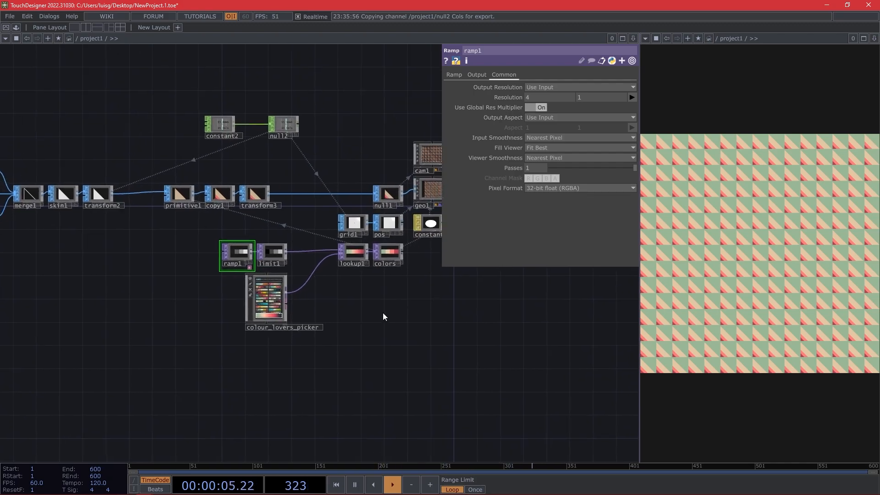
{"action": "left_click_drag", "start_coordinate": [285, 338], "coordinate": [219, 349]}
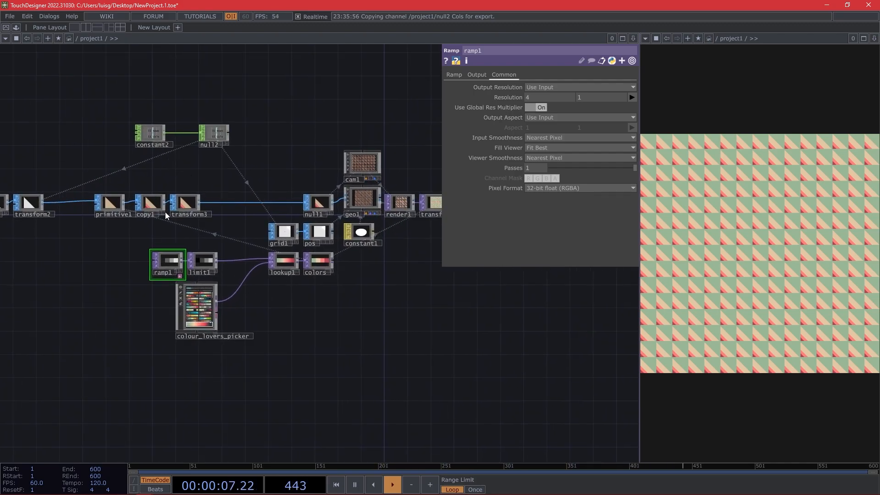
{"action": "scroll", "coordinate": [166, 344], "scroll_direction": "up", "scroll_amount": 3}
{"action": "key", "text": "Tab"}
{"action": "left_click", "coordinate": [33, 237]}
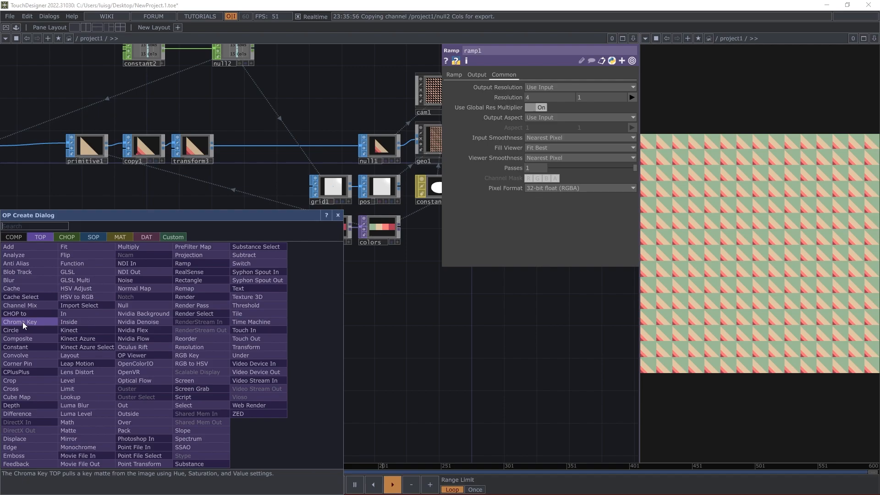
{"action": "left_click", "coordinate": [26, 347]}
{"action": "left_click", "coordinate": [137, 377]}
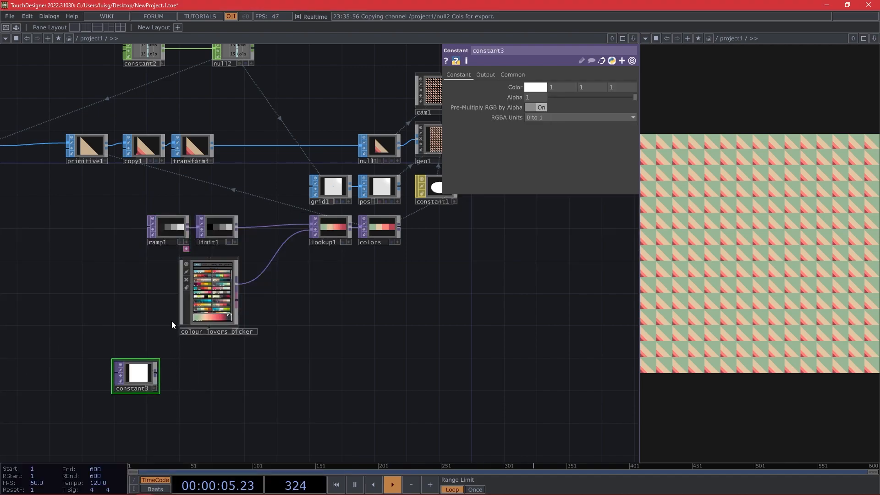
Drive constant3's resolution with null2's Rows and Cols channels and set its pixel format to 32-bit float (RGBA).
{"action": "left_click", "coordinate": [512, 75]}
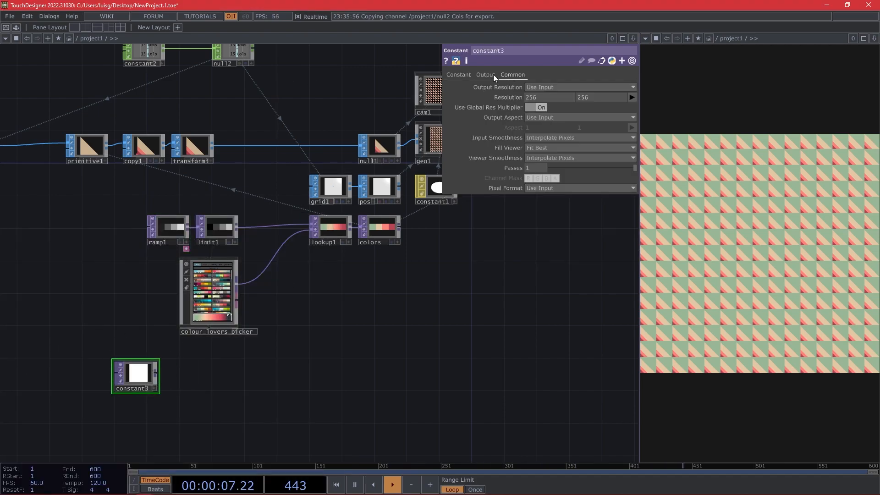
{"action": "scroll", "coordinate": [313, 144], "scroll_direction": "up", "scroll_amount": 3}
{"action": "middle_click_drag", "start_coordinate": [269, 119], "coordinate": [262, 131]}
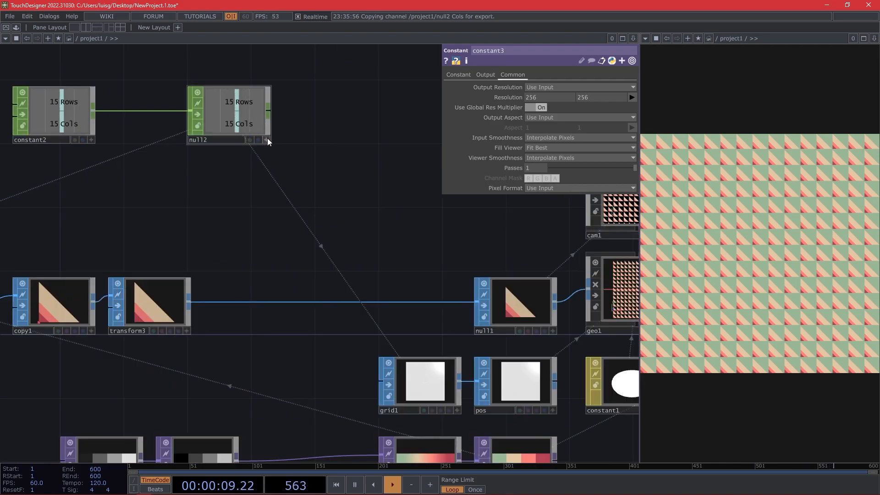
{"action": "left_click", "coordinate": [267, 139]}
{"action": "left_click_drag", "start_coordinate": [249, 109], "coordinate": [596, 98]}
{"action": "left_click_drag", "start_coordinate": [233, 125], "coordinate": [556, 99]}
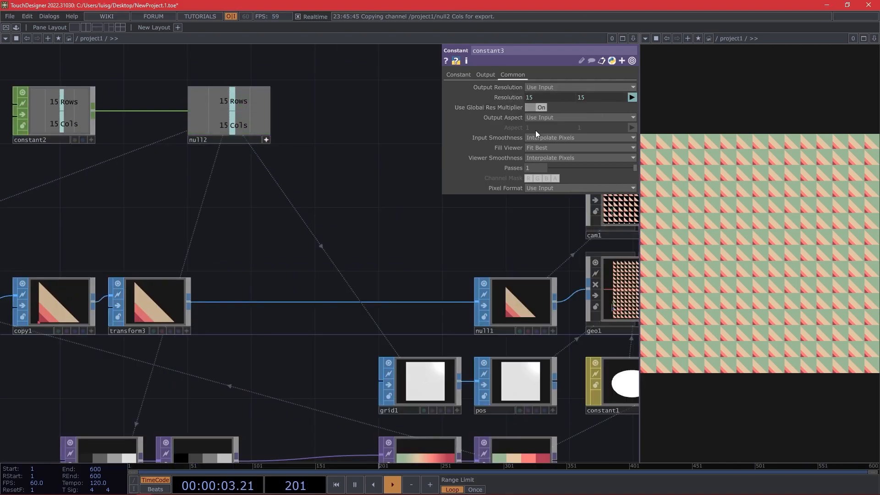
{"action": "left_click", "coordinate": [562, 188]}
{"action": "left_click", "coordinate": [565, 234]}
{"action": "scroll", "coordinate": [291, 235], "scroll_direction": "down", "scroll_amount": 6}
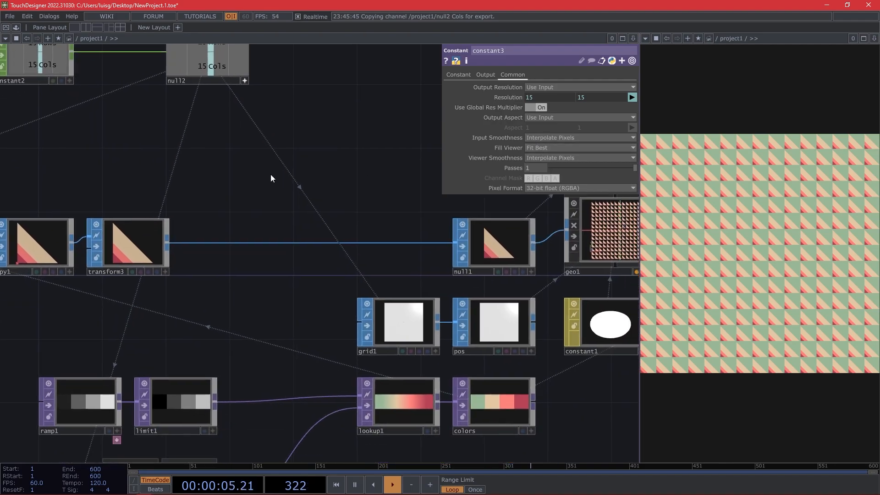
{"action": "left_click", "coordinate": [259, 128]}
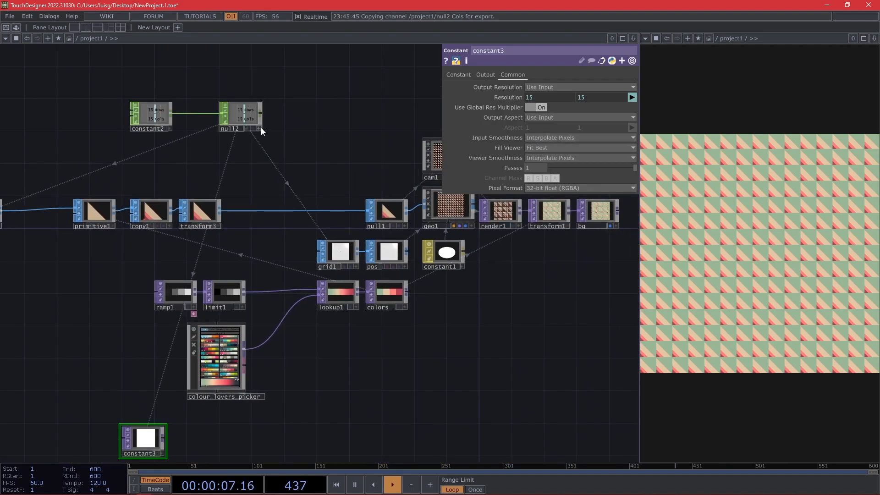
Connect a Null TOP to constant3's output and rename it shape.
{"action": "left_click_drag", "start_coordinate": [307, 175], "coordinate": [310, 153]}
{"action": "left_click_drag", "start_coordinate": [347, 332], "coordinate": [380, 279]}
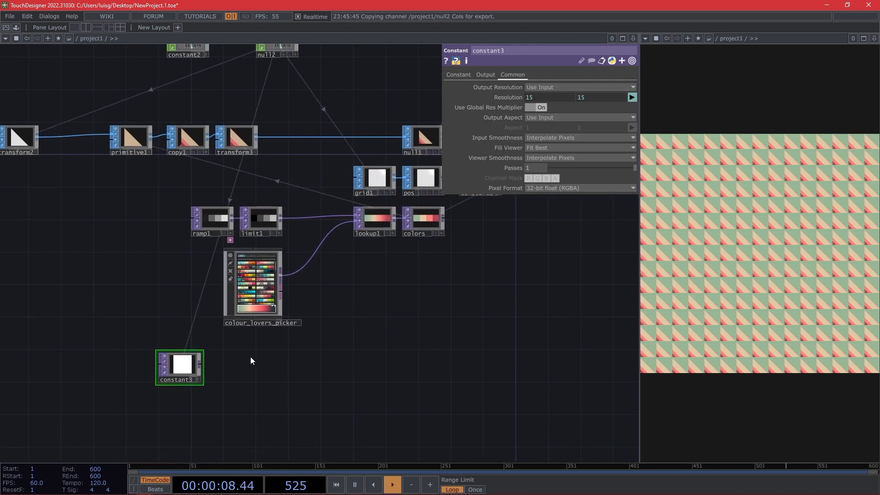
{"action": "right_click", "coordinate": [202, 364]}
{"action": "type", "text": "n"}
{"action": "left_click", "coordinate": [156, 305]}
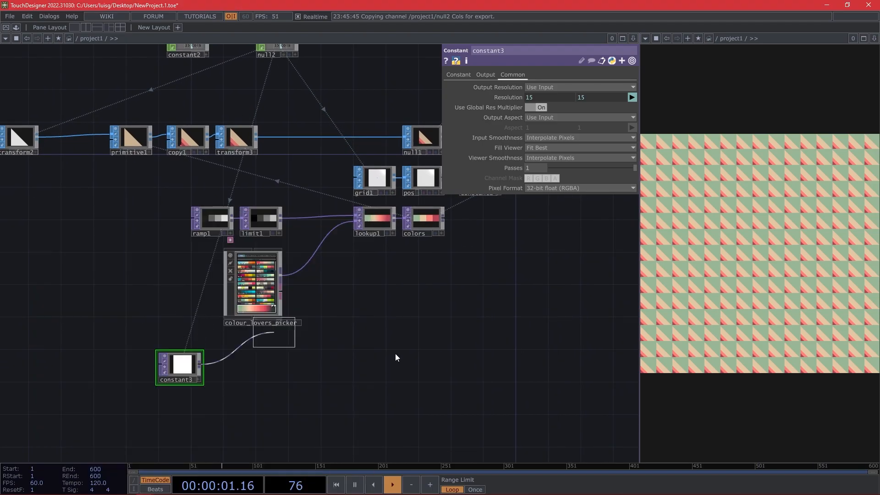
{"action": "left_click", "coordinate": [434, 365]}
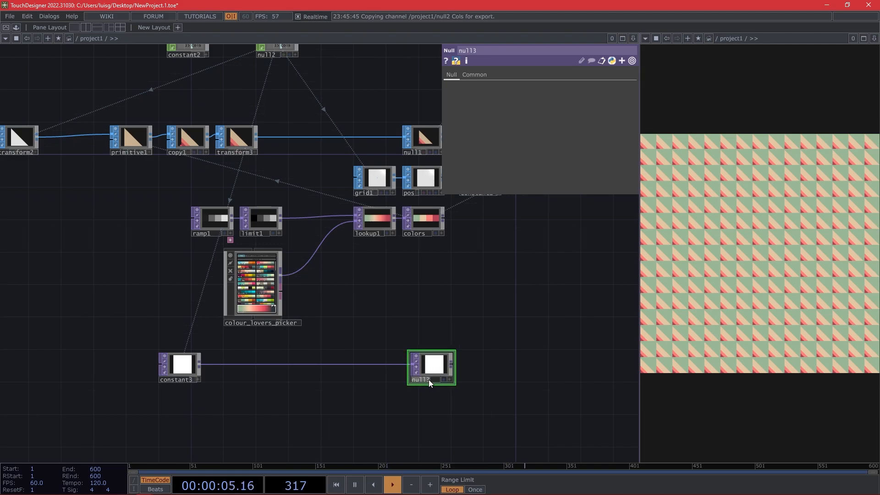
{"action": "key", "text": "Return"}
Assign shape as geo1's instance Color OP and map its alpha channel to A.
{"action": "left_click_drag", "start_coordinate": [493, 317], "coordinate": [401, 332]}
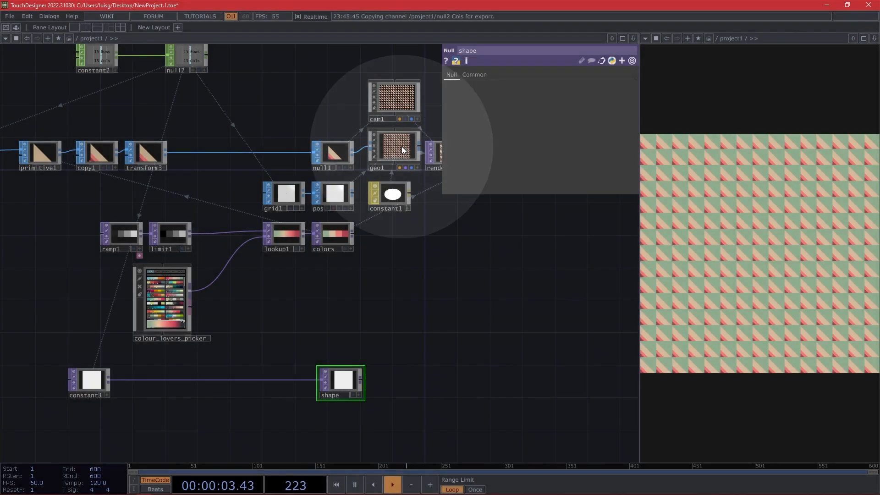
{"action": "left_click", "coordinate": [405, 158]}
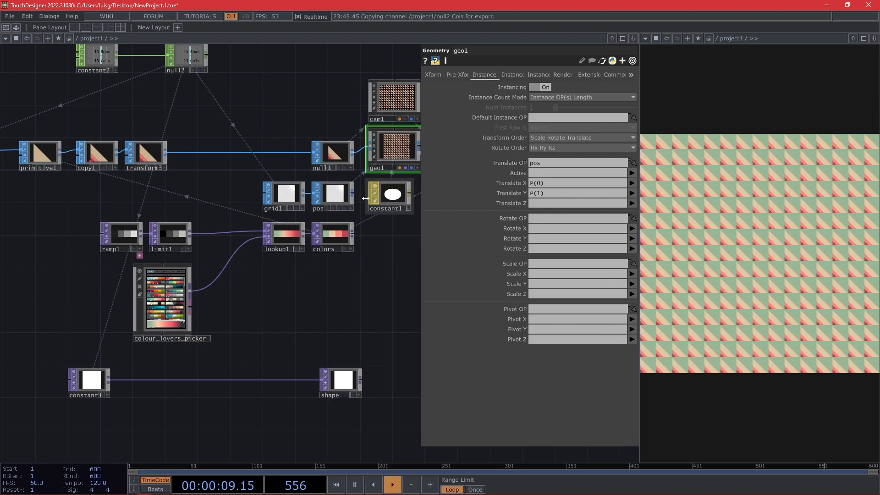
{"action": "left_click", "coordinate": [507, 72]}
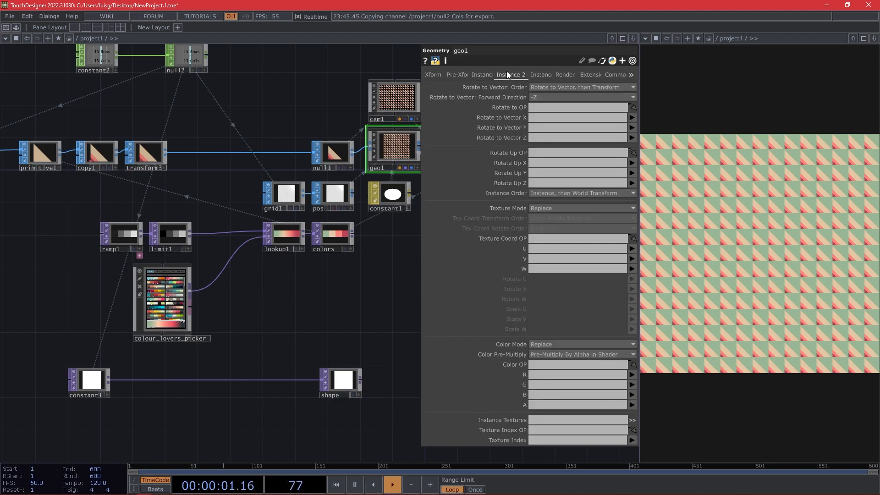
{"action": "left_click_drag", "start_coordinate": [344, 380], "coordinate": [536, 364]}
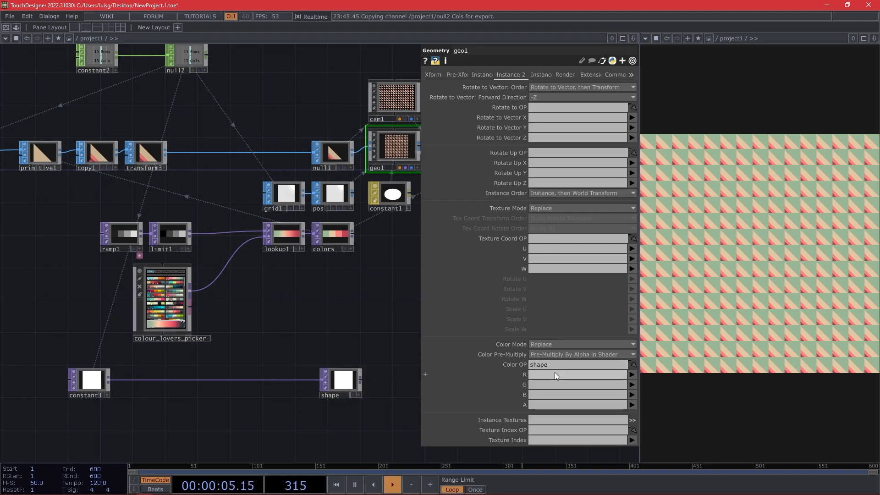
{"action": "left_click", "coordinate": [632, 405]}
{"action": "left_click", "coordinate": [633, 440]}
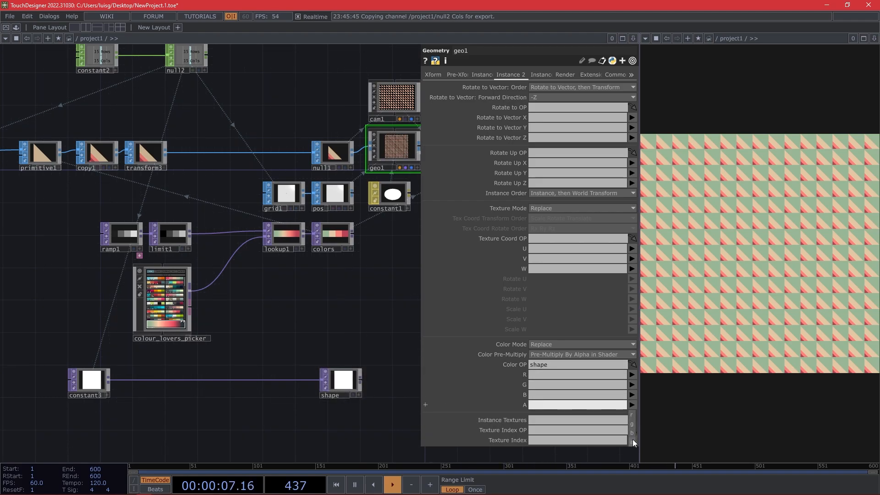
Test lowering constant3's alpha, and set geo1's instance Color Mode to Multiply.
{"action": "left_click", "coordinate": [91, 384]}
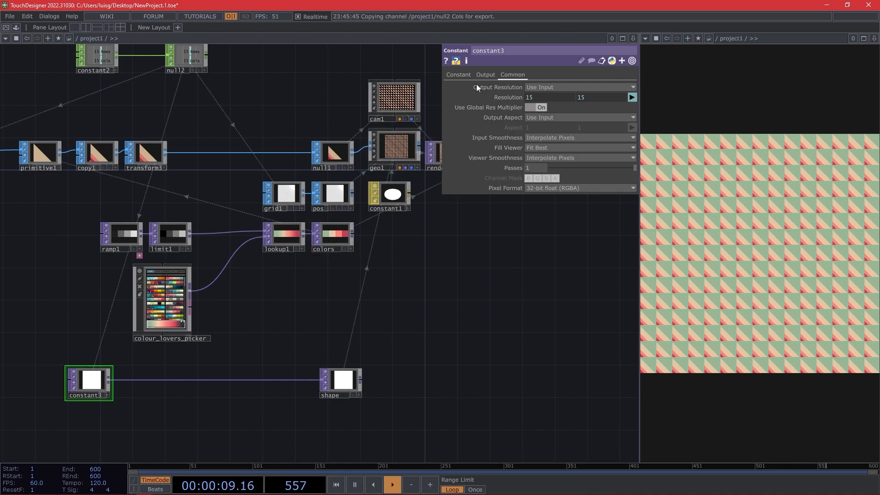
{"action": "left_click_drag", "start_coordinate": [540, 93], "coordinate": [516, 97]}
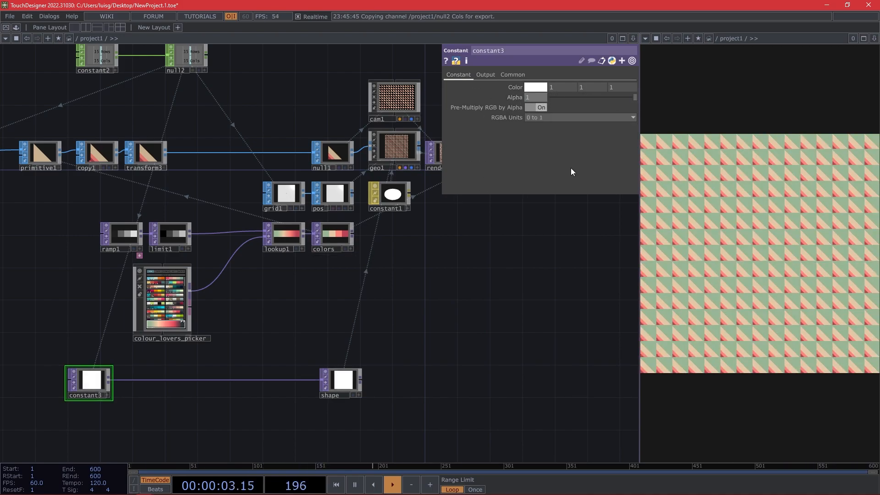
{"action": "left_click", "coordinate": [393, 153]}
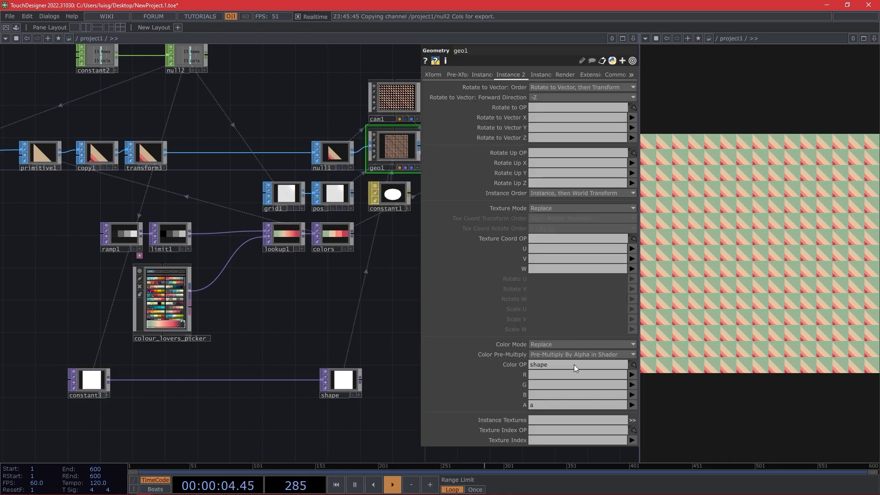
{"action": "left_click", "coordinate": [551, 345]}
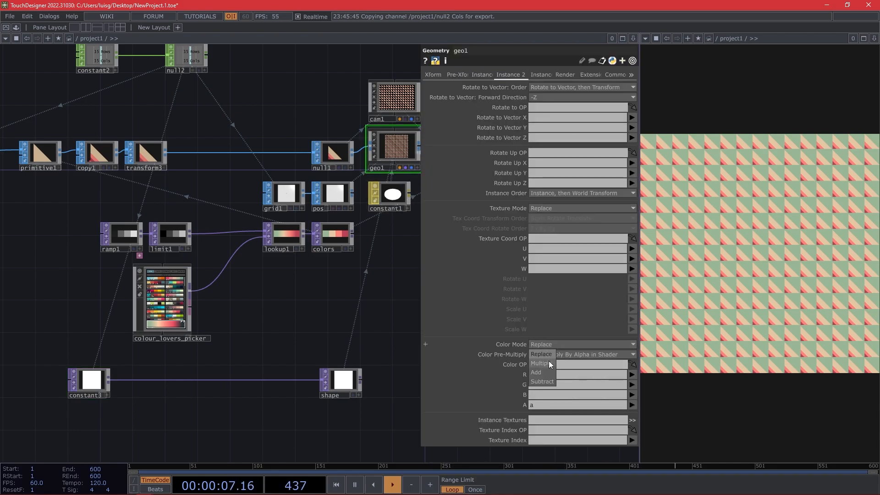
{"action": "left_click", "coordinate": [549, 362]}
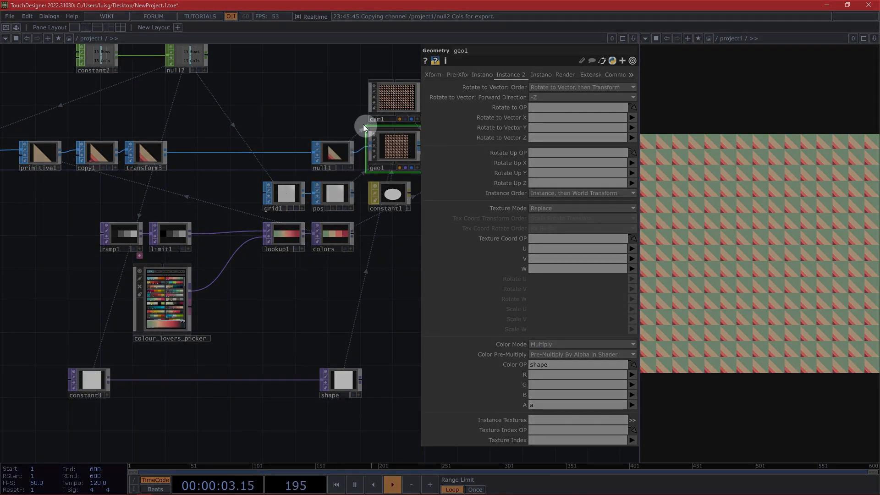
Set constant3's alpha to 0 and return to geo1's instance color parameters.
{"action": "left_click", "coordinate": [91, 380]}
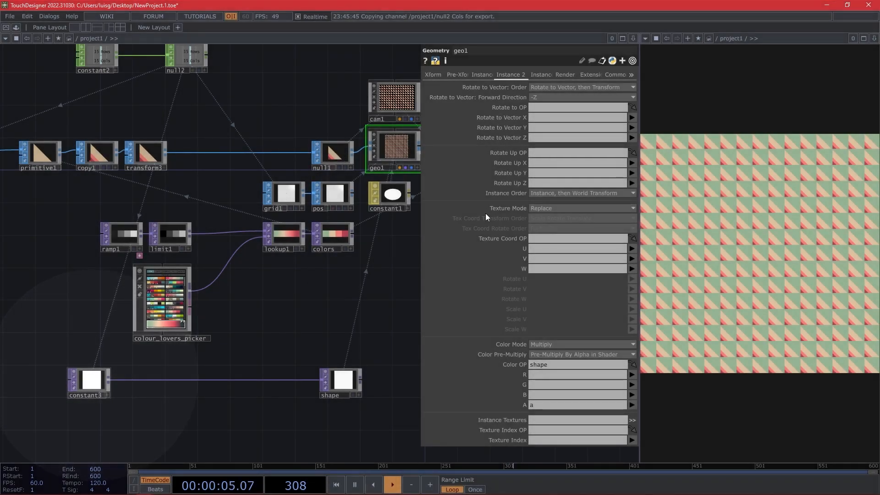
{"action": "left_click_drag", "start_coordinate": [570, 98], "coordinate": [531, 104]}
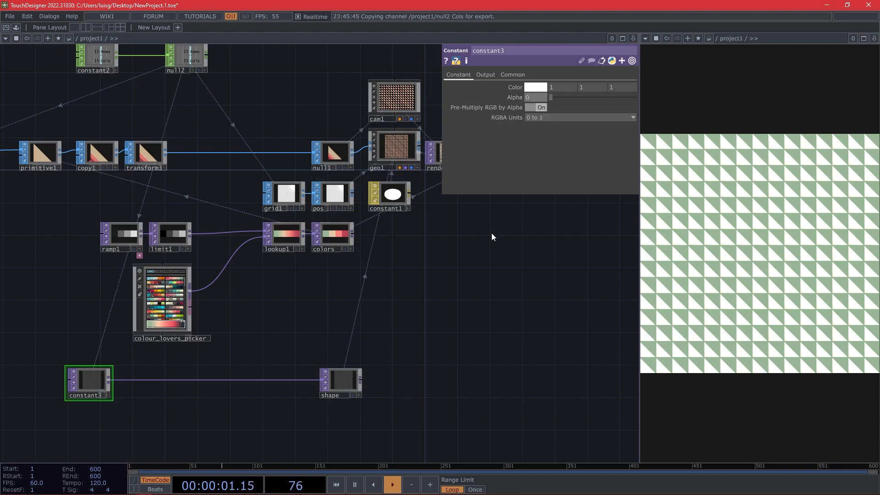
{"action": "left_click", "coordinate": [395, 146]}
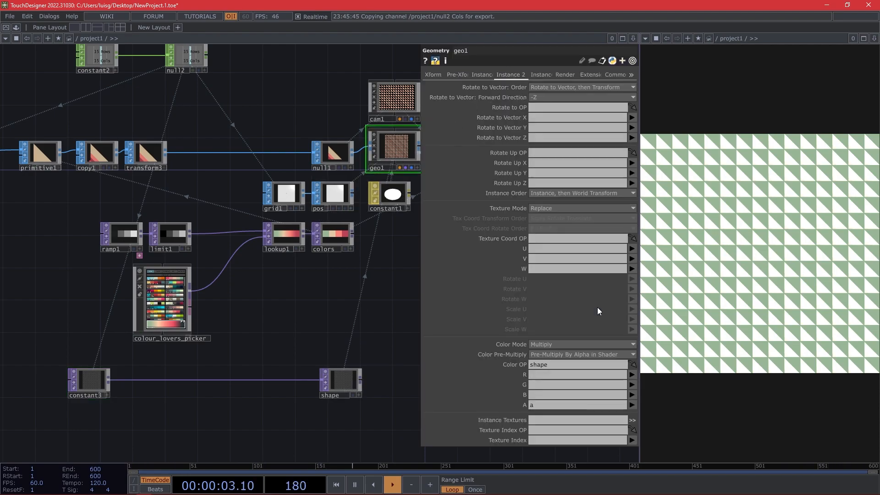
Map the shape TOP's r, g and b channels to geo1's instance color R, G and B.
{"action": "left_click", "coordinate": [631, 375]}
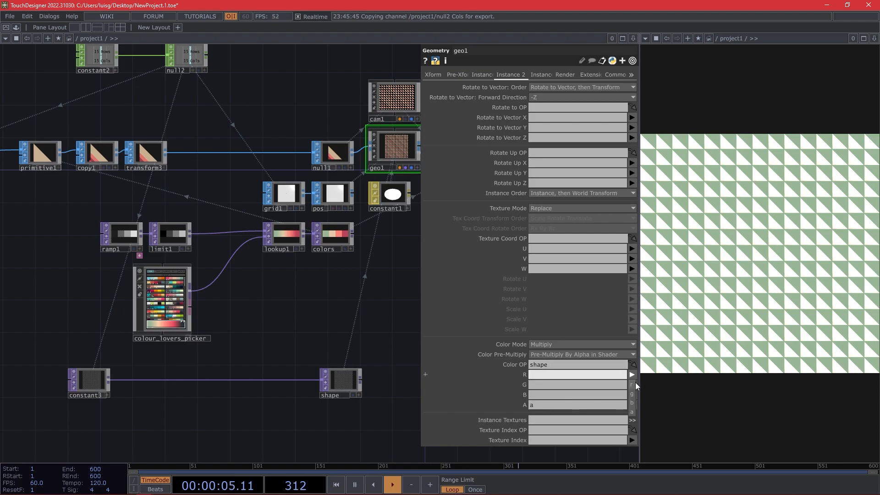
{"action": "left_click", "coordinate": [635, 383]}
{"action": "left_click", "coordinate": [633, 385]}
{"action": "left_click", "coordinate": [633, 400]}
{"action": "left_click", "coordinate": [633, 396]}
{"action": "left_click", "coordinate": [634, 425]}
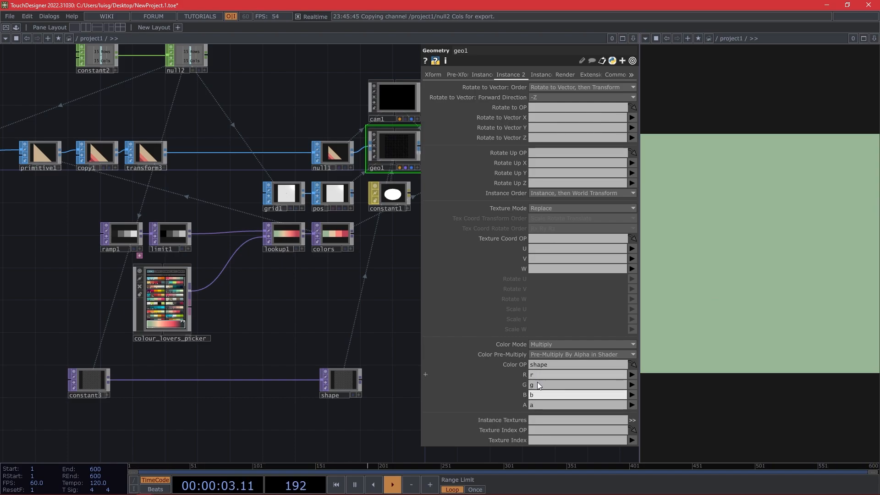
Set constant3's alpha to 1.
{"action": "left_click", "coordinate": [90, 380]}
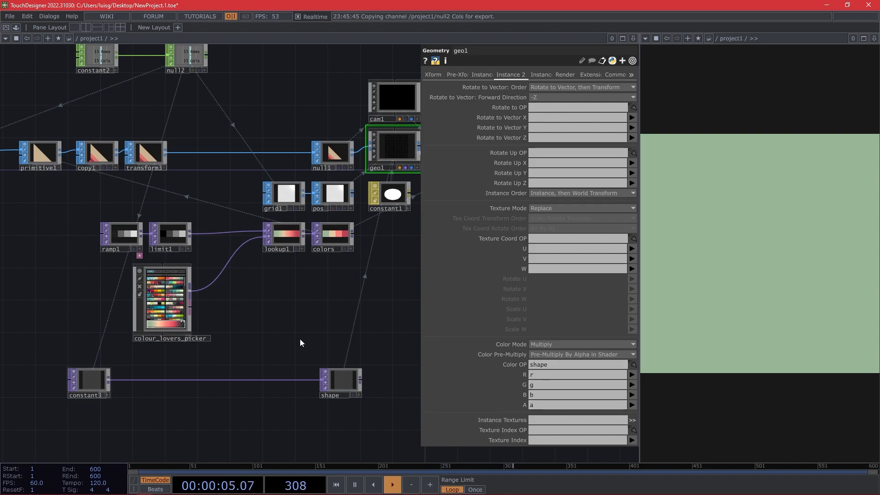
{"action": "left_click_drag", "start_coordinate": [563, 97], "coordinate": [675, 111]}
{"action": "left_click_drag", "start_coordinate": [437, 421], "coordinate": [511, 355]}
{"action": "left_click_drag", "start_coordinate": [352, 355], "coordinate": [351, 361]}
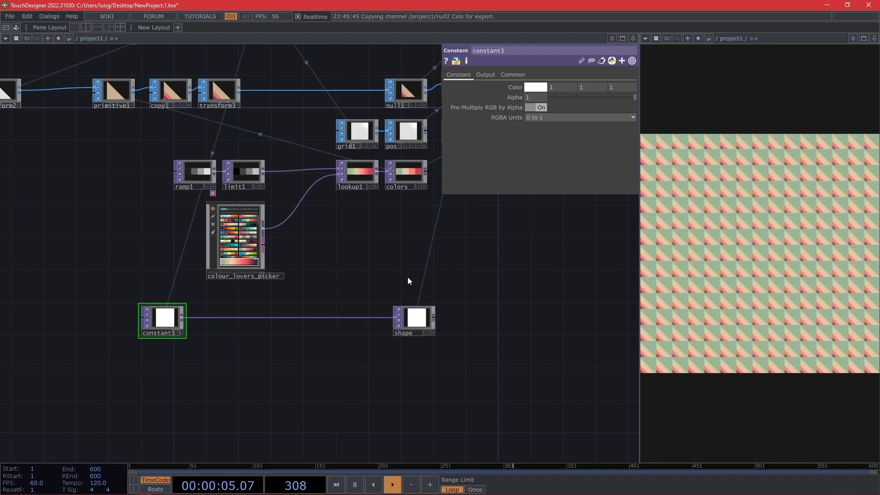
Insert a Rectangle TOP on the wire between constant3 and shape.
{"action": "right_click", "coordinate": [216, 317]}
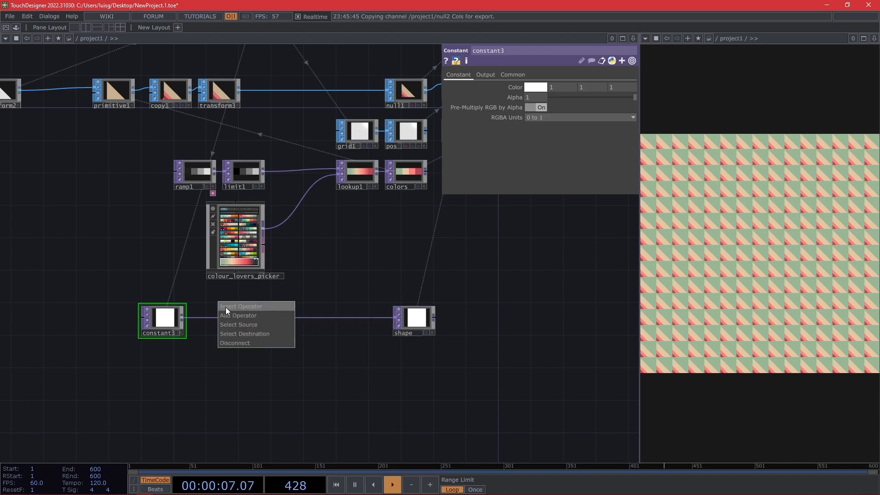
{"action": "left_click", "coordinate": [225, 307]}
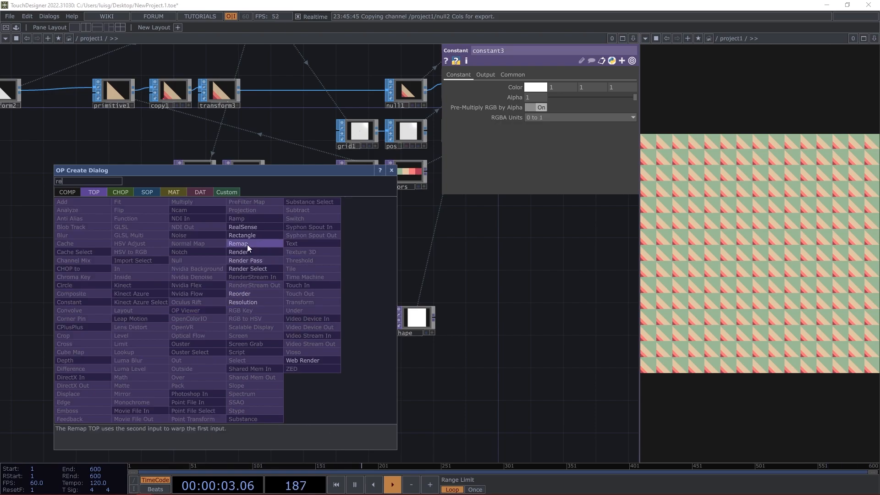
{"action": "left_click", "coordinate": [246, 235]}
{"action": "left_click", "coordinate": [217, 323]}
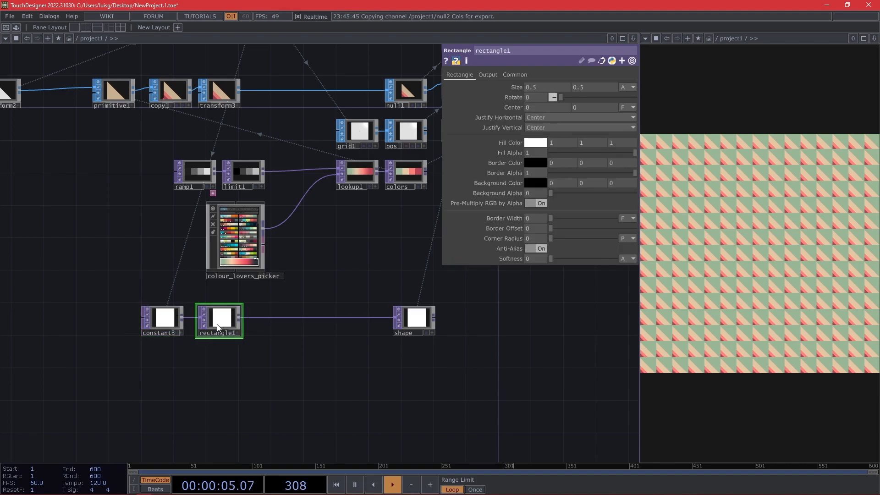
Switch rectangle1's size units to Pixels and set its compositing operation to Multiply.
{"action": "left_click", "coordinate": [627, 86]}
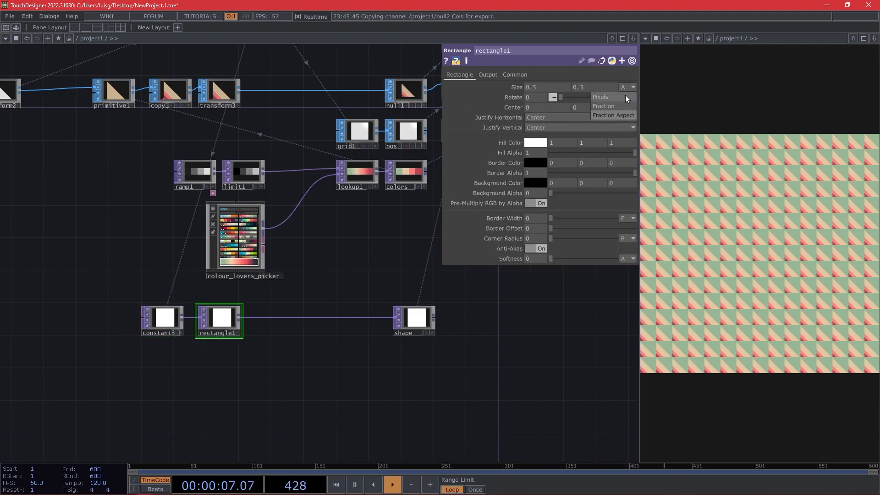
{"action": "left_click", "coordinate": [626, 96]}
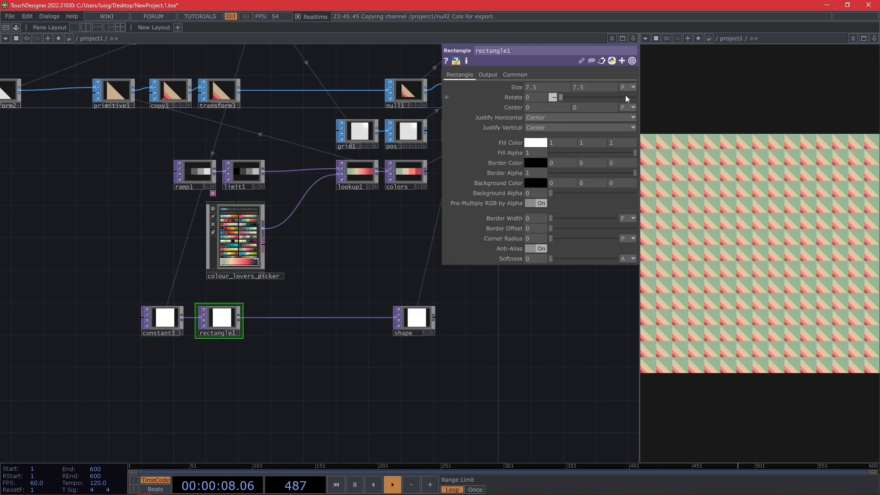
{"action": "left_click", "coordinate": [489, 74]}
{"action": "left_click", "coordinate": [551, 88]}
{"action": "left_click", "coordinate": [597, 97]}
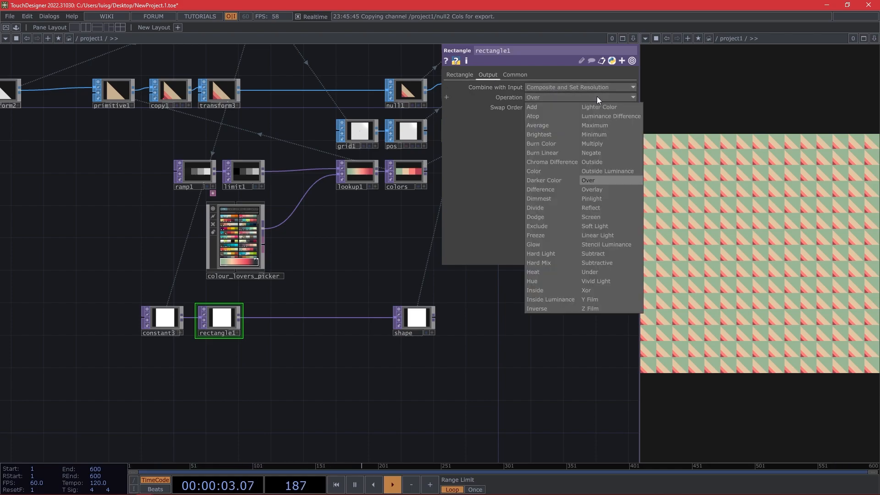
{"action": "left_click", "coordinate": [602, 141]}
{"action": "left_click", "coordinate": [468, 75]}
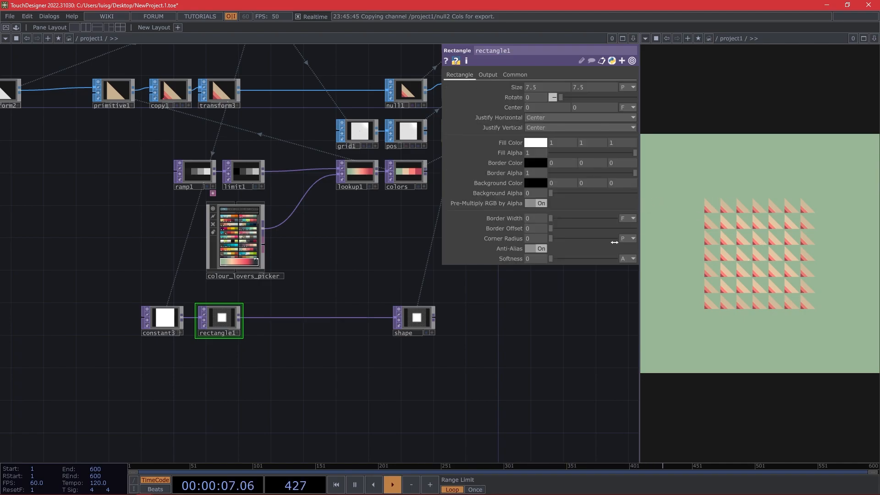
Turn off rectangle1's anti-aliasing, make its background white with alpha 1, and set the fill alpha to 0.
{"action": "left_click", "coordinate": [540, 248]}
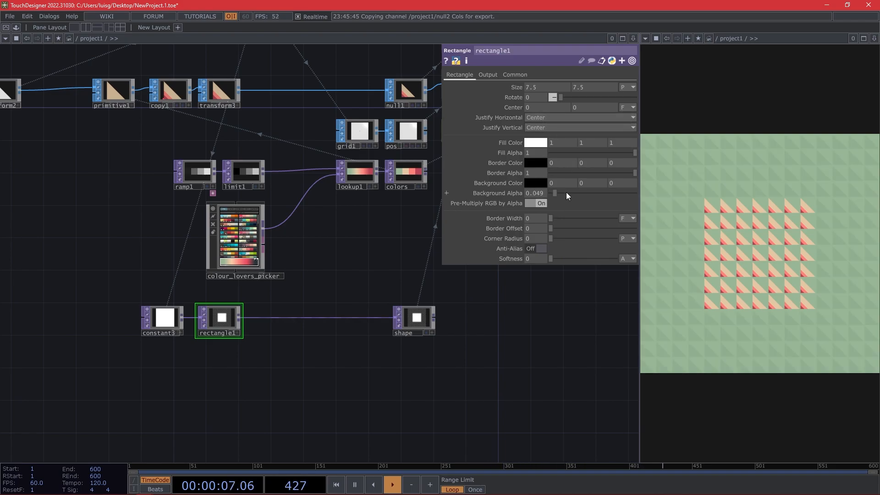
{"action": "left_click_drag", "start_coordinate": [556, 194], "coordinate": [637, 193]}
{"action": "left_click", "coordinate": [536, 183]}
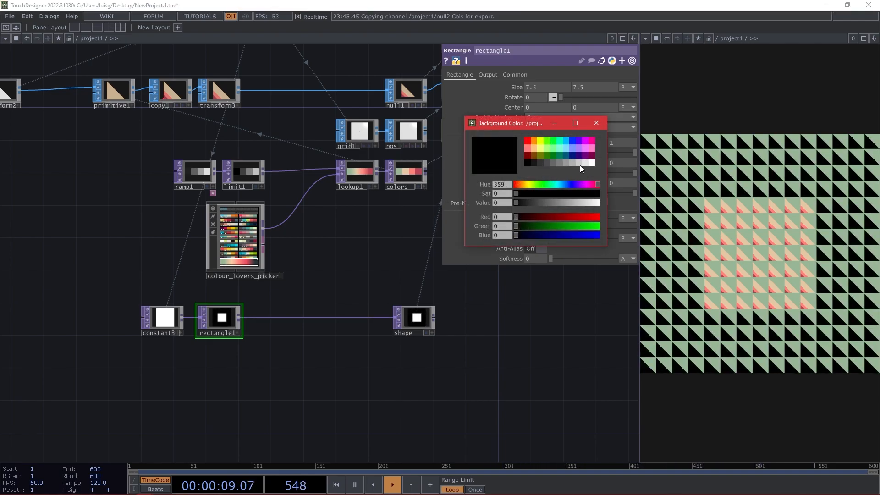
{"action": "left_click", "coordinate": [593, 162]}
{"action": "left_click", "coordinate": [596, 124]}
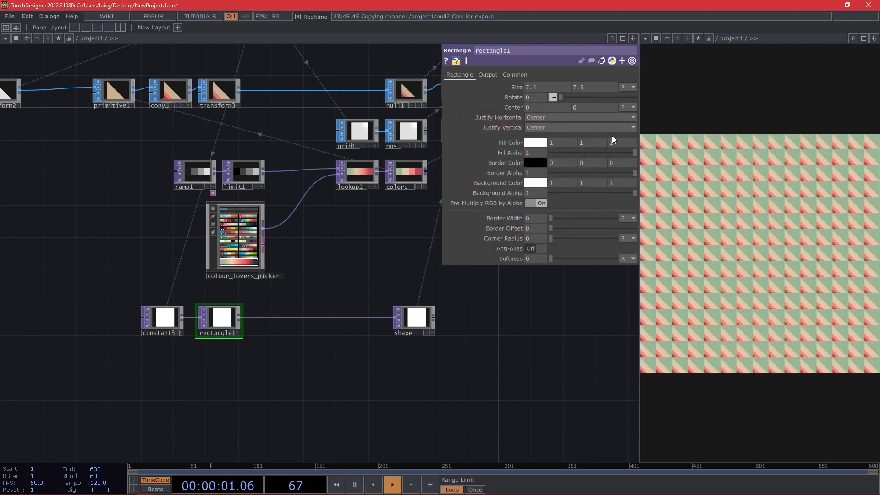
{"action": "left_click_drag", "start_coordinate": [615, 151], "coordinate": [523, 150]}
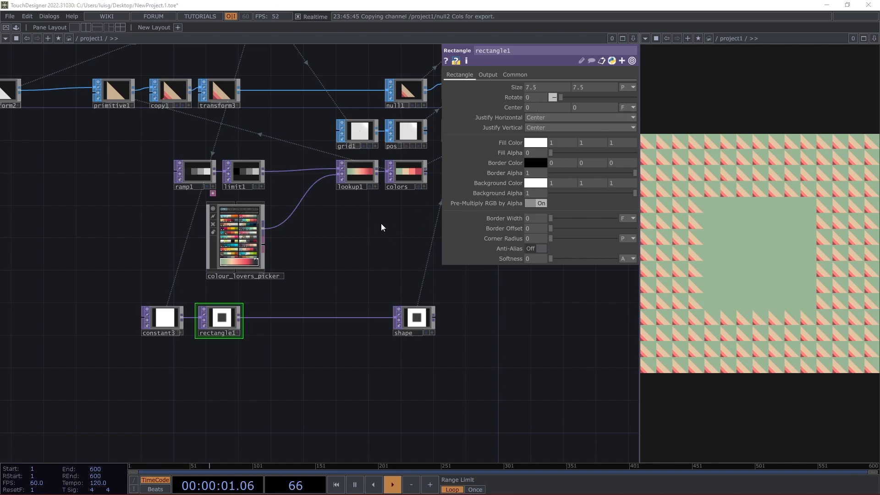
Check the reference photo of the T painting and set rectangle1's size to 5 by 10 pixels.
{"action": "key", "text": "alt+Tab"}
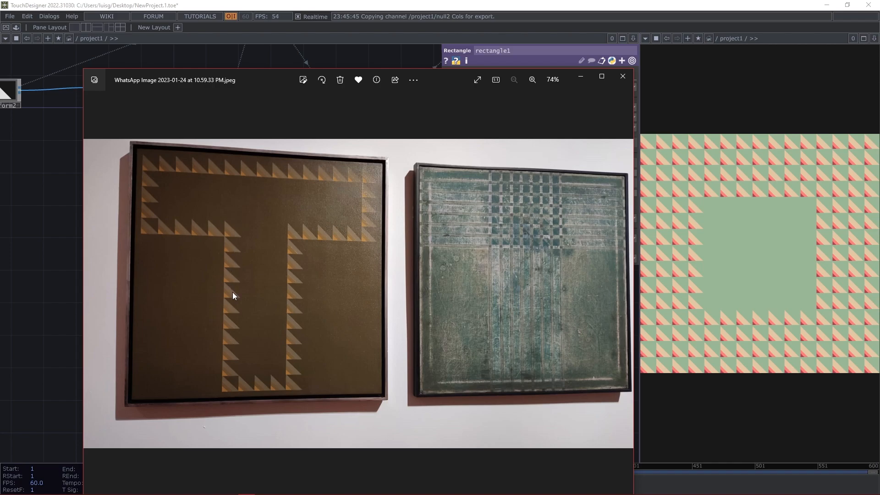
{"action": "left_click", "coordinate": [583, 76]}
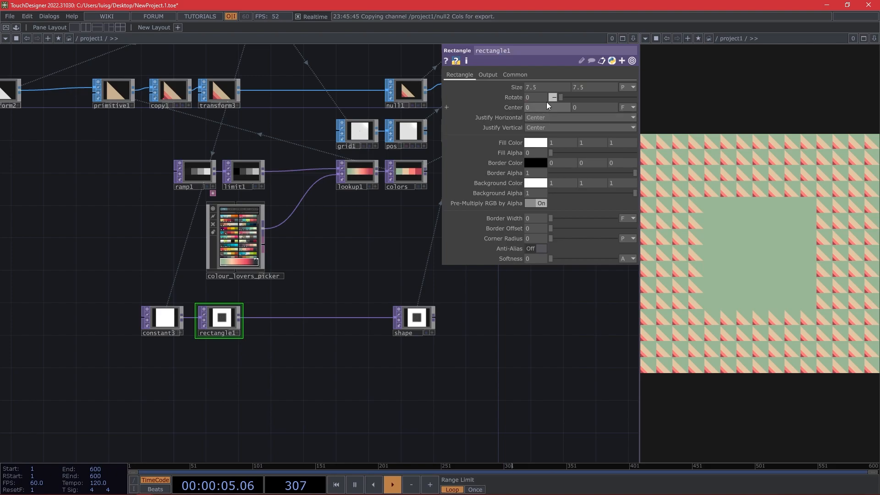
{"action": "left_click", "coordinate": [535, 84]}
{"action": "type", "text": "5"}
{"action": "left_click", "coordinate": [589, 84]}
{"action": "type", "text": "10"}
{"action": "key", "text": "Return"}
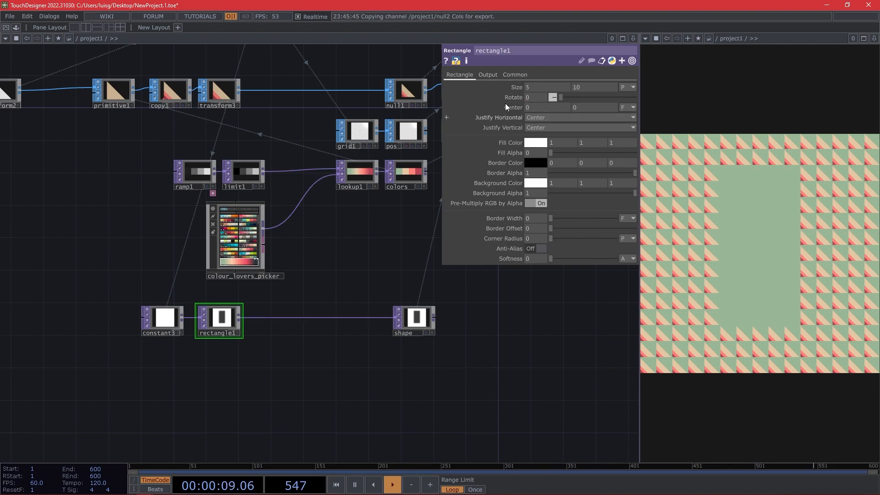
Set rectangle1's horizontal justification to Left and vertical justification to Bottom.
{"action": "left_click", "coordinate": [544, 118]}
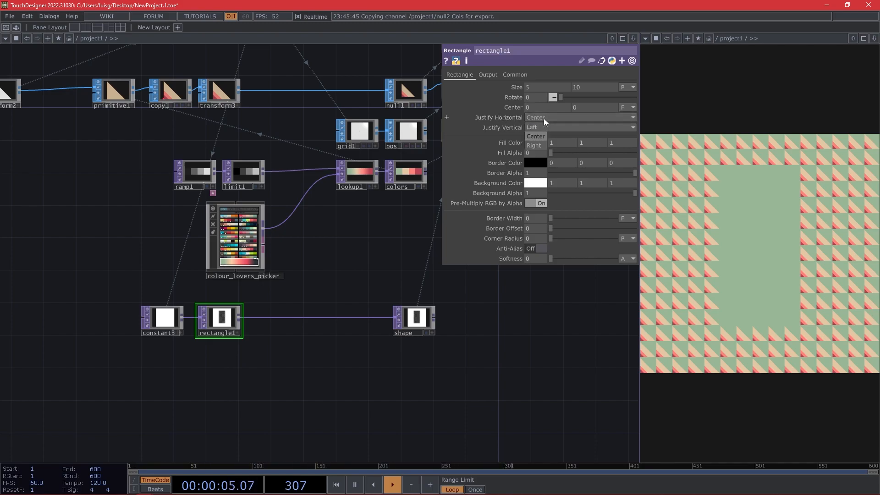
{"action": "left_click", "coordinate": [539, 126]}
{"action": "left_click", "coordinate": [543, 125]}
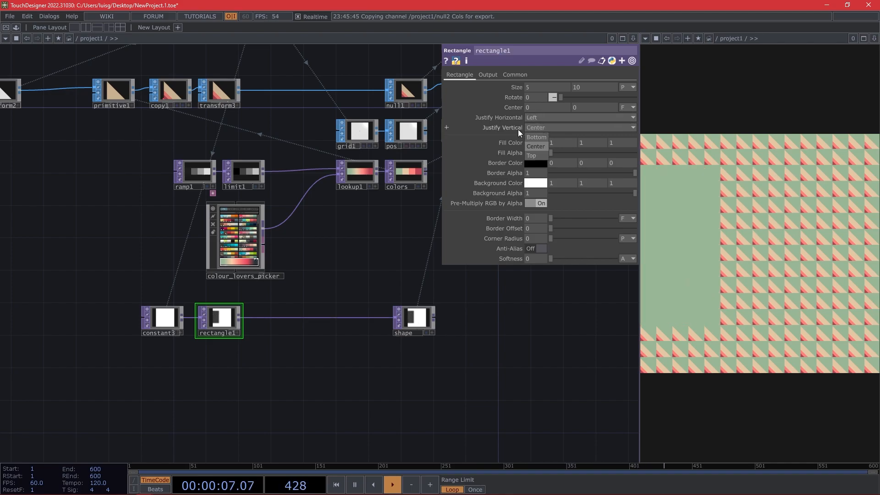
{"action": "left_click", "coordinate": [540, 138]}
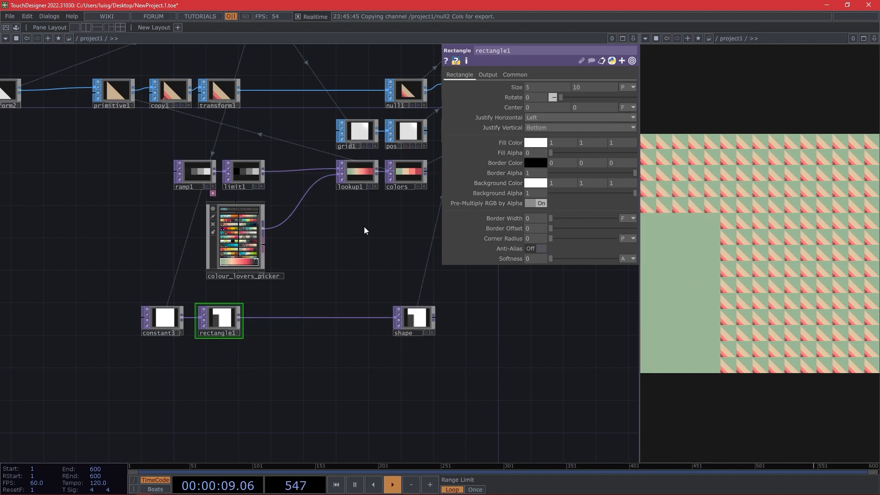
Insert a Mirror TOP between rectangle1 and shape and set its rotation to 90.
{"action": "right_click", "coordinate": [257, 315]}
{"action": "left_click", "coordinate": [276, 307]}
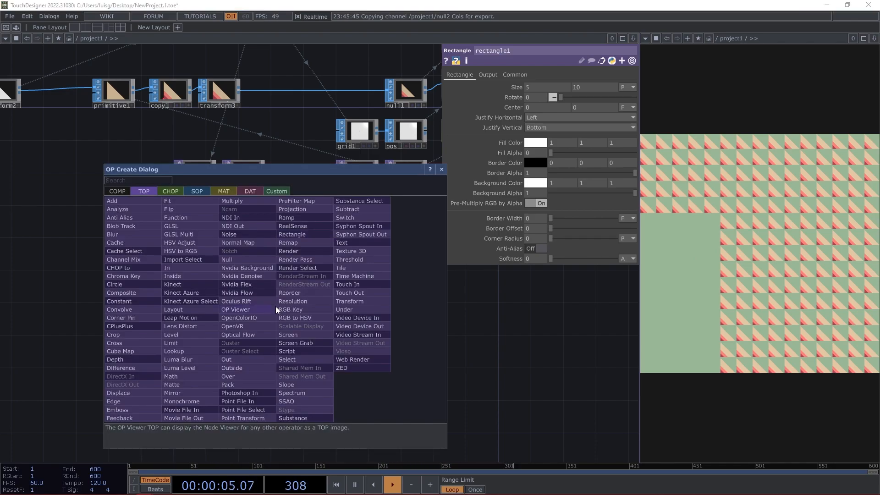
{"action": "type", "text": "m"}
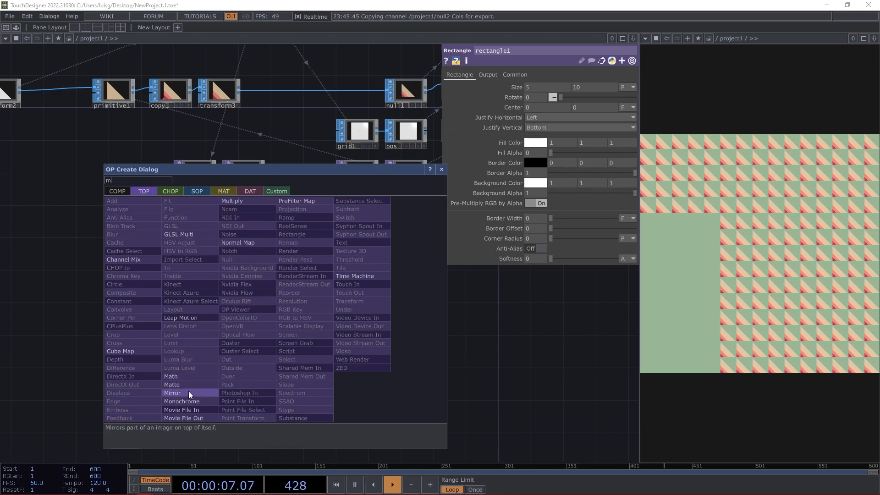
{"action": "left_click", "coordinate": [189, 393]}
{"action": "left_click", "coordinate": [272, 317]}
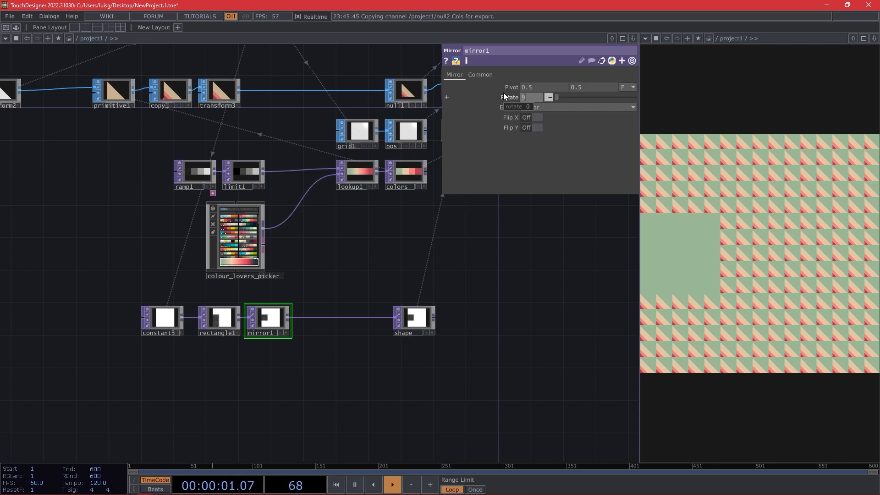
{"action": "type", "text": "0"}
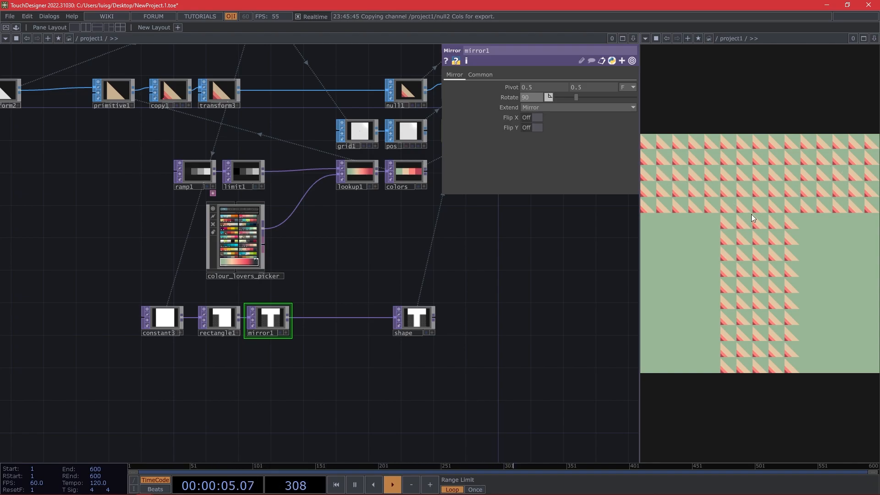
Duplicate rectangle1 and wire the copy in line between mirror1 and shape.
{"action": "scroll", "coordinate": [366, 314], "scroll_direction": "up", "scroll_amount": 5}
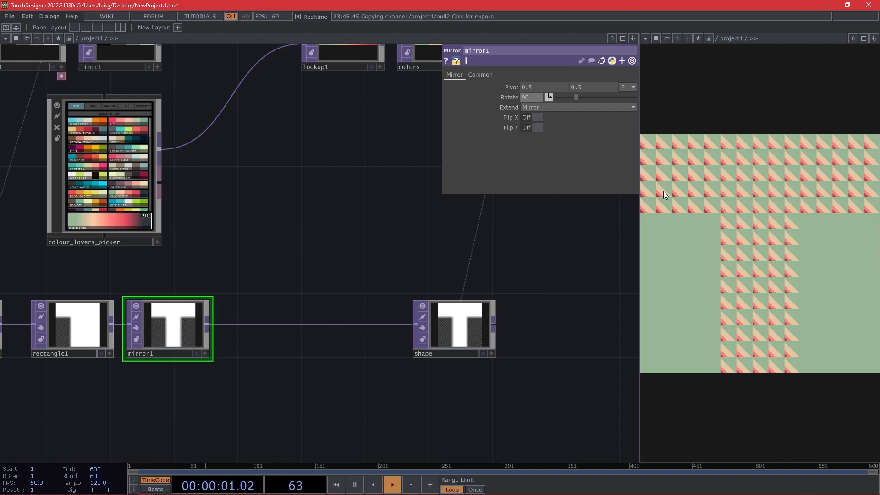
{"action": "scroll", "coordinate": [197, 309], "scroll_direction": "down", "scroll_amount": 2}
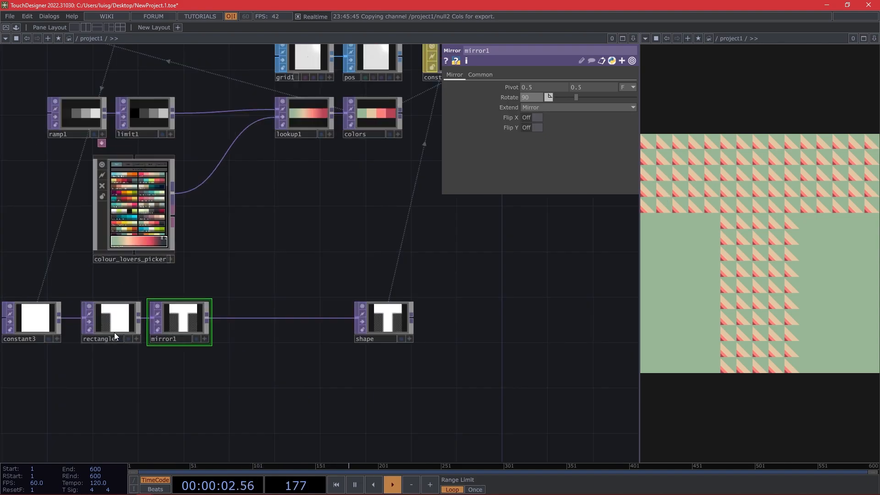
{"action": "left_click", "coordinate": [106, 327]}
{"action": "key", "text": "ctrl+c"}
{"action": "key", "text": "ctrl+v"}
{"action": "left_click", "coordinate": [270, 354]}
{"action": "left_click_drag", "start_coordinate": [207, 318], "coordinate": [217, 374]}
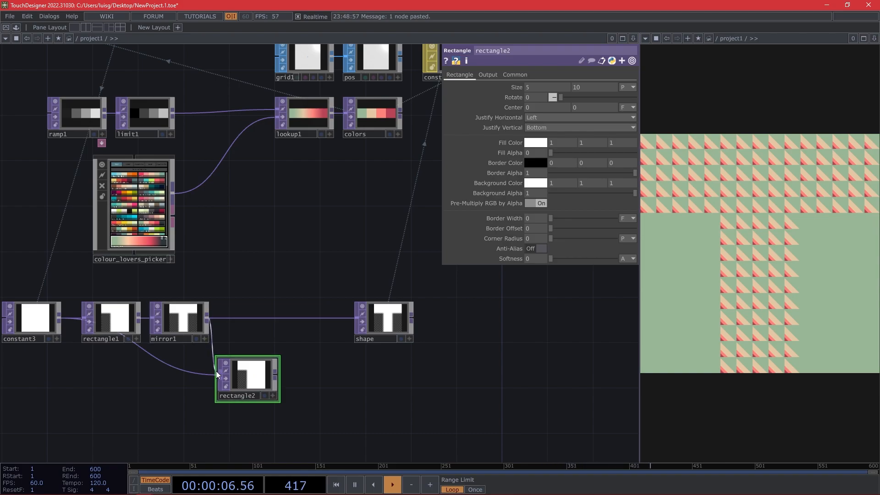
{"action": "left_click_drag", "start_coordinate": [274, 380], "coordinate": [357, 319]}
{"action": "left_click_drag", "start_coordinate": [244, 384], "coordinate": [244, 328]}
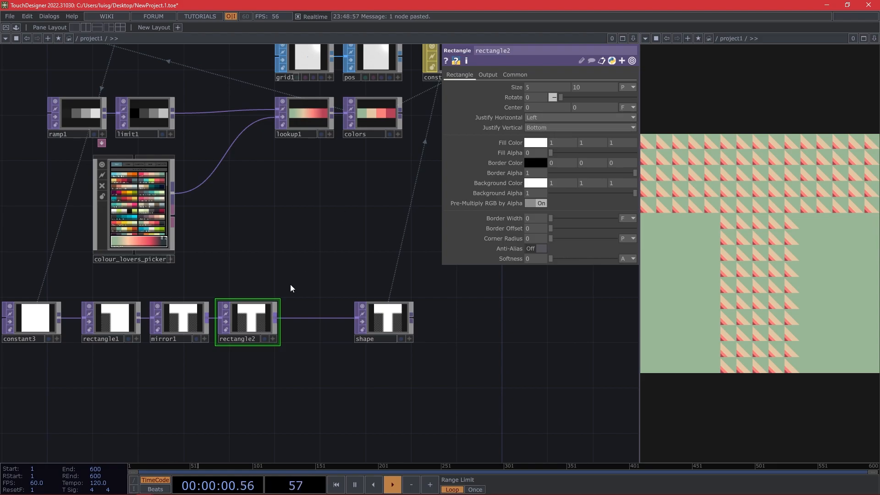
Set rectangle2's size to 13 by 3 pixels and justify it horizontally to Center and vertically to Top.
{"action": "left_click", "coordinate": [540, 89]}
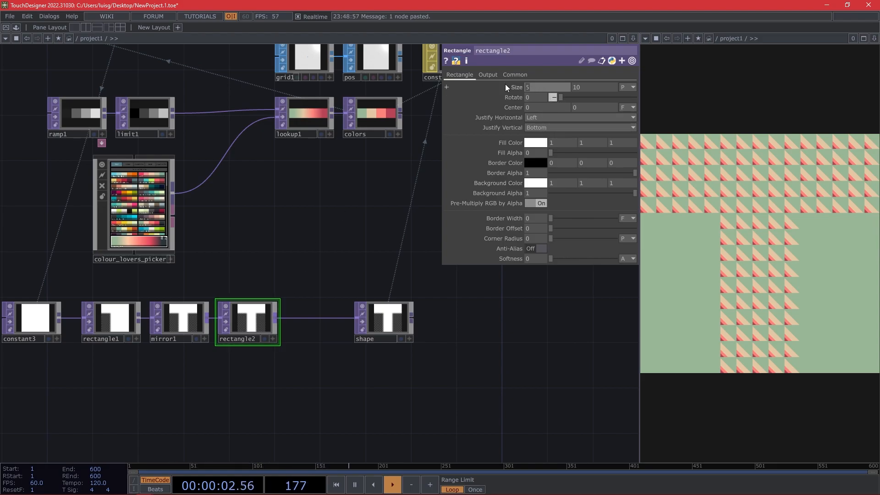
{"action": "type", "text": "13"}
{"action": "key", "text": "Return"}
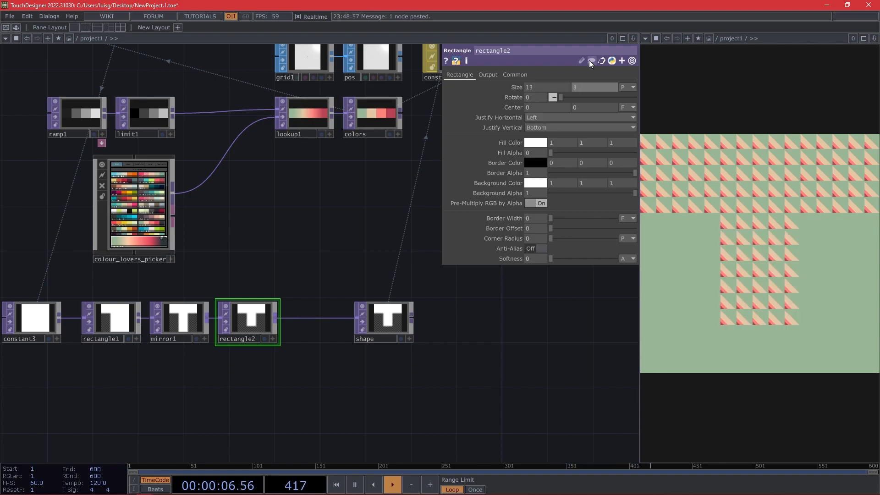
{"action": "left_click", "coordinate": [559, 117]}
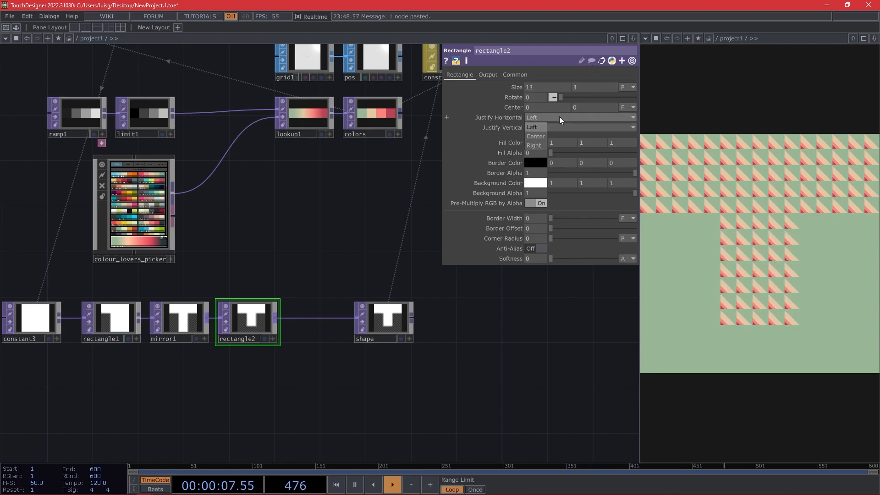
{"action": "left_click", "coordinate": [541, 135]}
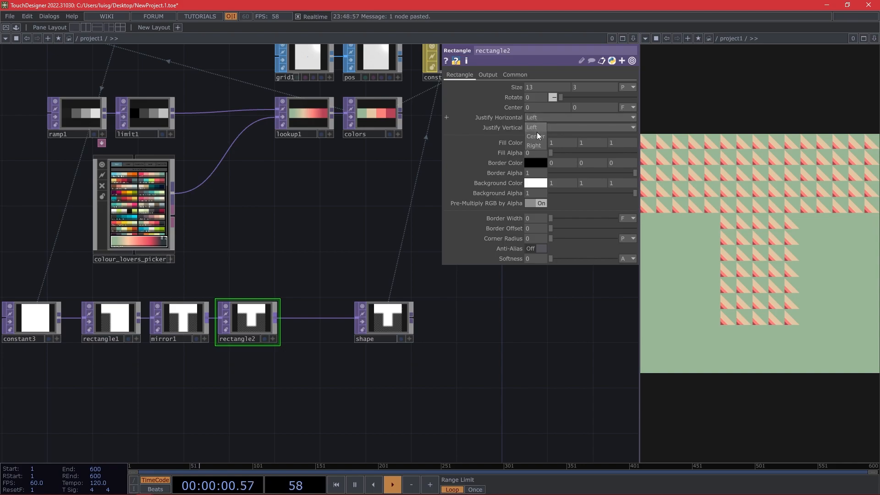
{"action": "left_click", "coordinate": [541, 128]}
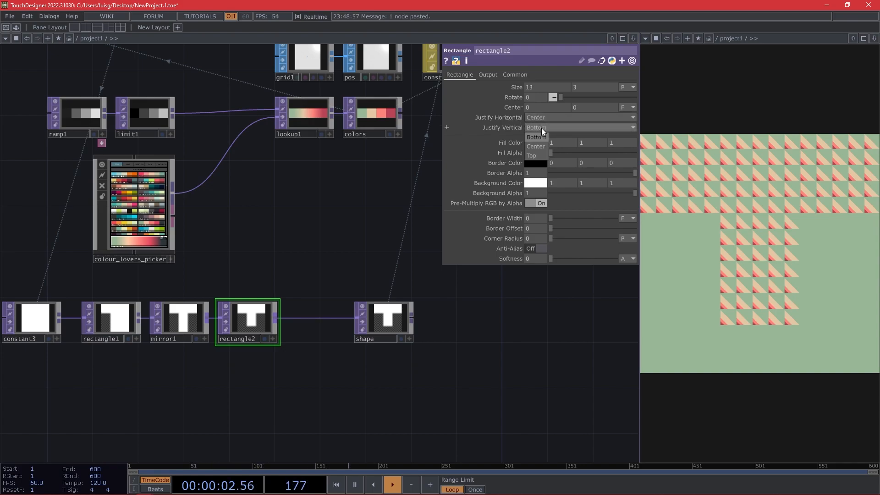
{"action": "left_click", "coordinate": [540, 156]}
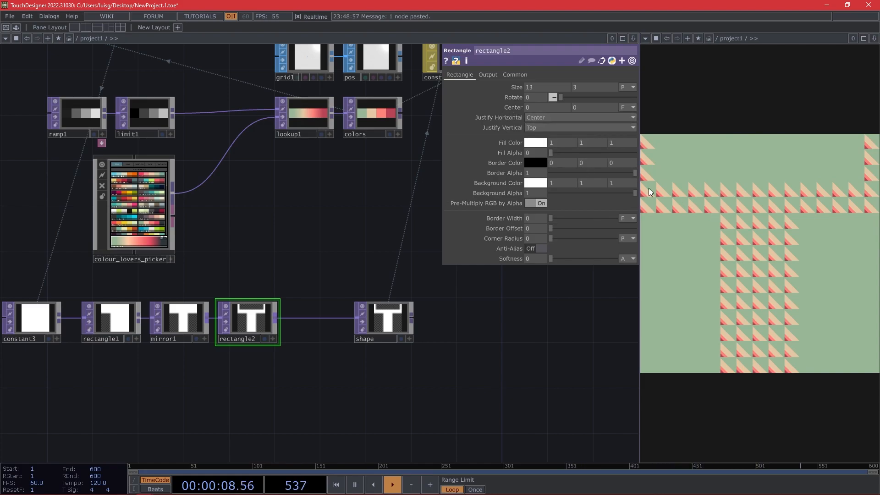
Switch rectangle2's center units to pixels and set its vertical center to -1.
{"action": "left_click", "coordinate": [632, 108]}
{"action": "left_click", "coordinate": [620, 115]}
{"action": "middle_click_drag", "start_coordinate": [595, 101], "coordinate": [583, 101]}
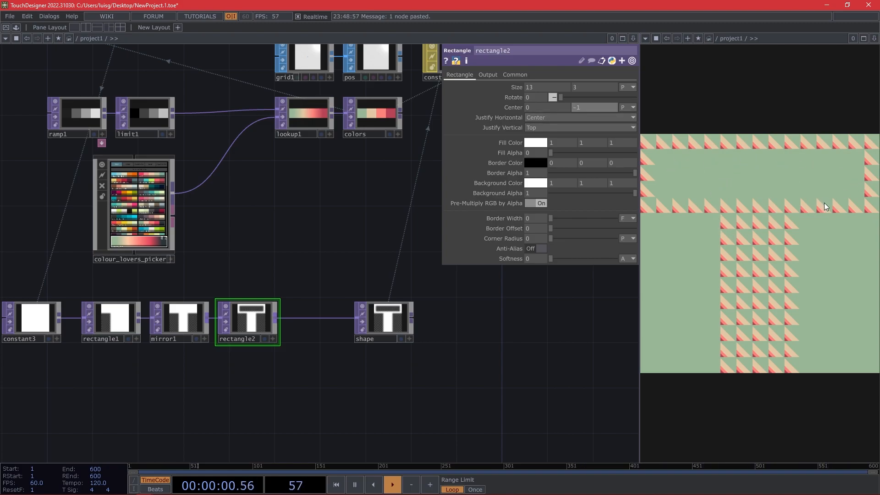
{"action": "left_click", "coordinate": [756, 208]}
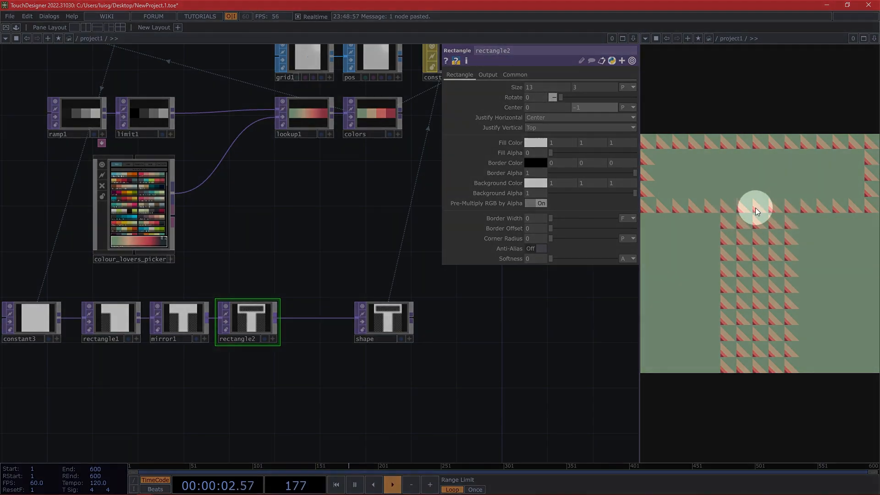
Move shape further along the row, duplicate rectangle2 and wire the copy in line between rectangle2 and shape.
{"action": "left_click_drag", "start_coordinate": [356, 334], "coordinate": [485, 333]}
{"action": "key", "text": "ctrl+c"}
{"action": "key", "text": "ctrl+v"}
{"action": "left_click_drag", "start_coordinate": [247, 374], "coordinate": [477, 320]}
{"action": "left_click_drag", "start_coordinate": [339, 354], "coordinate": [310, 320]}
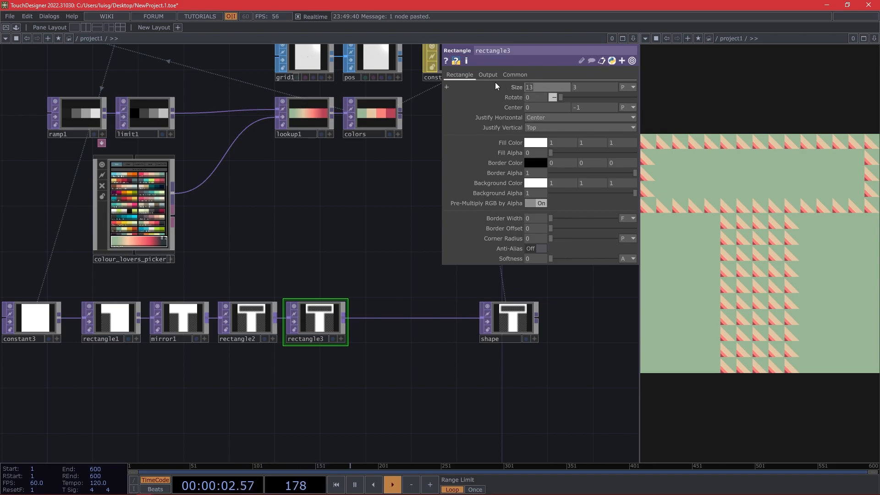
Set rectangle3's size to 3 by 10 pixels, justify it vertically to Bottom and set its vertical center to 1.
{"action": "key", "text": "Tab"}
{"action": "type", "text": "10"}
{"action": "key", "text": "Return"}
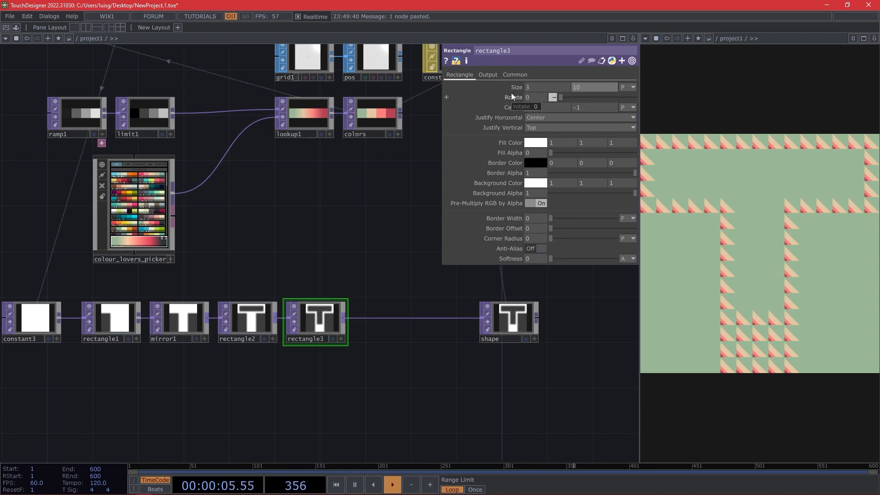
{"action": "left_click", "coordinate": [534, 128]}
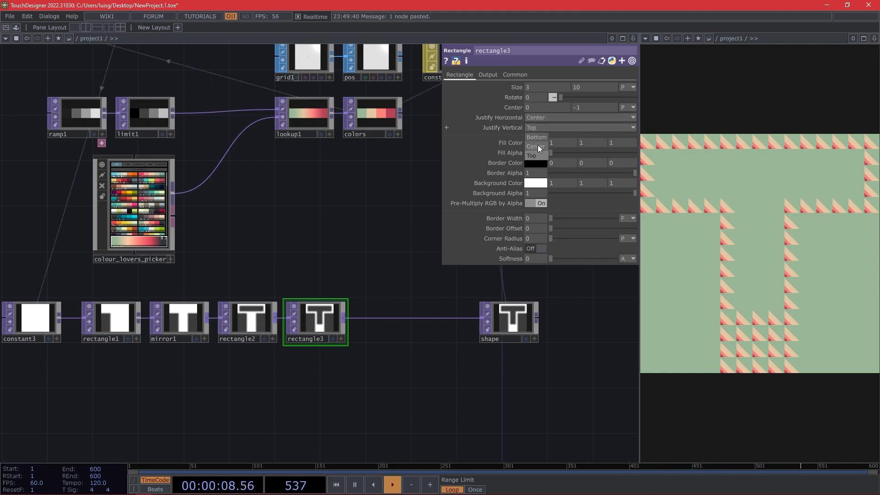
{"action": "left_click", "coordinate": [540, 138]}
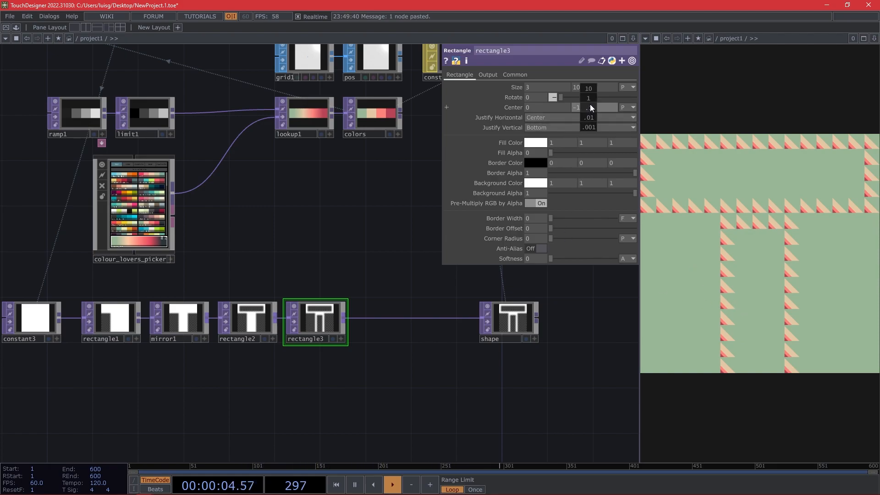
{"action": "mouse_move", "coordinate": [596, 100]}
{"action": "middle_mouse_down"}
{"action": "mouse_move", "coordinate": [610, 100]}
{"action": "mouse_move", "coordinate": [588, 109]}
{"action": "middle_mouse_up"}
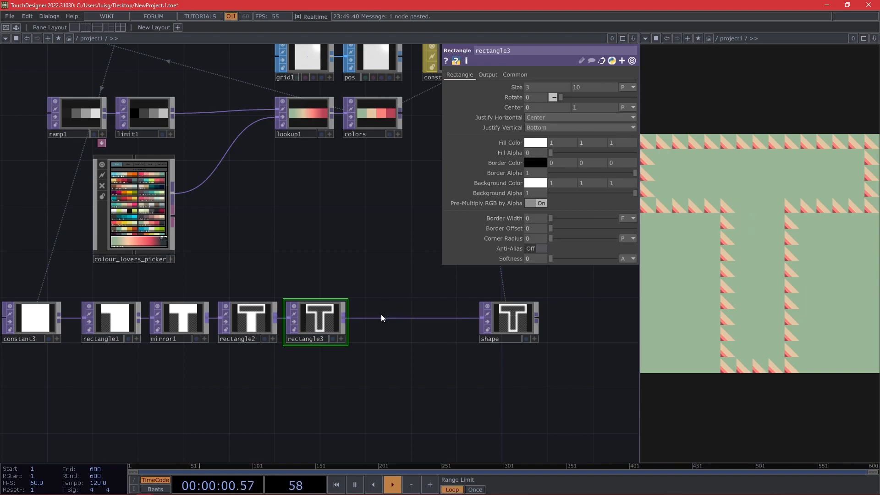
Move the shape node next to rectangle3 to tighten the mask row.
{"action": "scroll", "coordinate": [381, 315], "scroll_direction": "down", "scroll_amount": 3}
{"action": "left_click_drag", "start_coordinate": [485, 322], "coordinate": [388, 319]}
{"action": "left_click_drag", "start_coordinate": [524, 342], "coordinate": [418, 381]}
Set grid1's size to 0.93 by 0.93 and widen the output viewer pane.
{"action": "scroll", "coordinate": [715, 216], "scroll_direction": "up", "scroll_amount": 3}
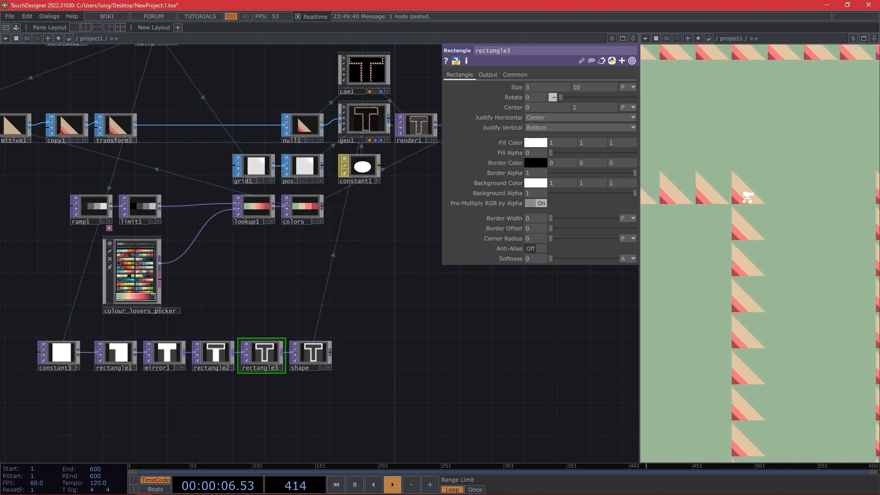
{"action": "scroll", "coordinate": [744, 198], "scroll_direction": "up", "scroll_amount": 5}
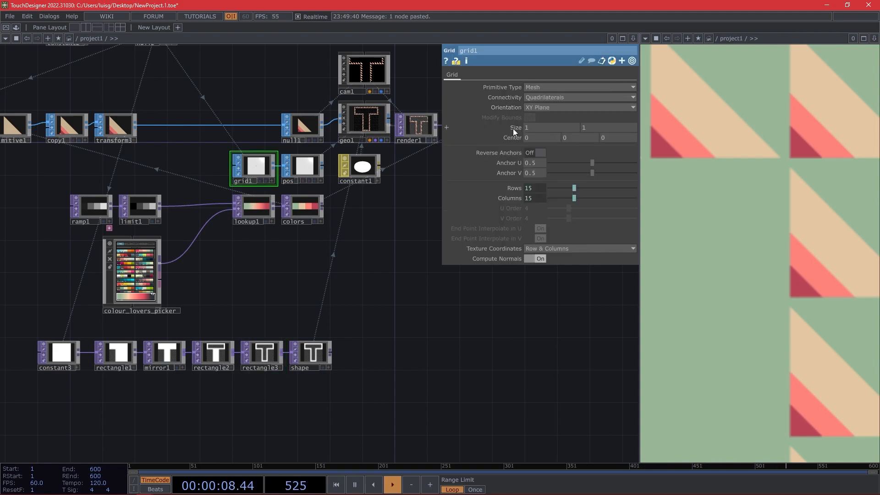
{"action": "middle_click_drag", "start_coordinate": [513, 144], "coordinate": [510, 112]}
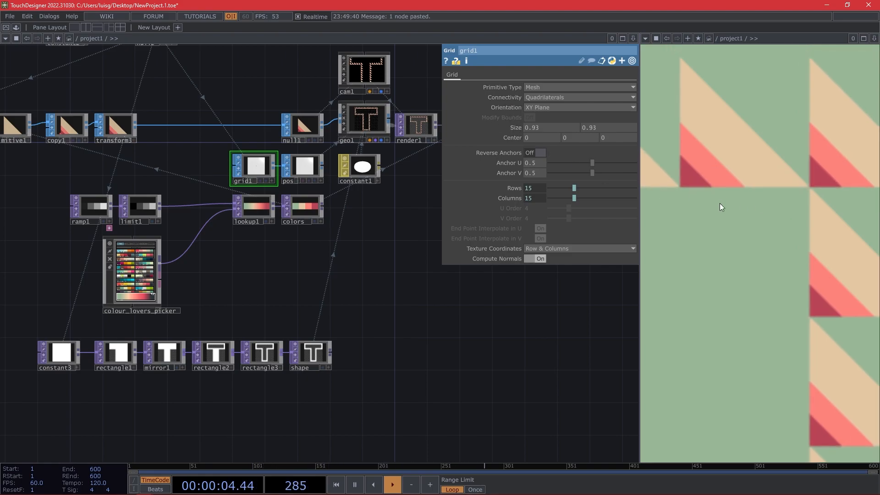
{"action": "left_click_drag", "start_coordinate": [639, 245], "coordinate": [565, 247]}
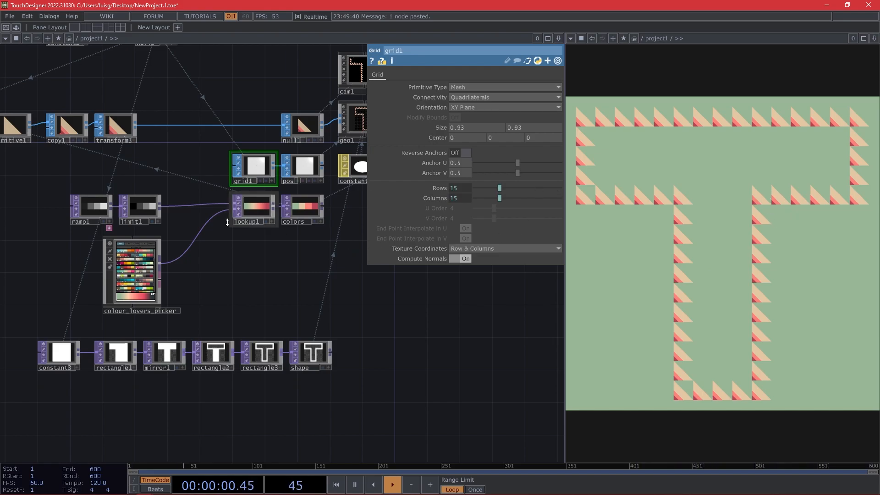
Try several palettes in colour_lovers_picker and settle on the pink, mint and cream one.
{"action": "scroll", "coordinate": [103, 298], "scroll_direction": "up", "scroll_amount": 3}
{"action": "left_click", "coordinate": [214, 326]}
{"action": "left_click", "coordinate": [177, 271]}
{"action": "left_click", "coordinate": [172, 245]}
{"action": "scroll", "coordinate": [168, 236], "scroll_direction": "down", "scroll_amount": 4}
{"action": "left_click", "coordinate": [168, 236]}
{"action": "left_click", "coordinate": [187, 220]}
{"action": "left_click", "coordinate": [186, 229]}
{"action": "scroll", "coordinate": [159, 212], "scroll_direction": "up", "scroll_amount": 4}
{"action": "left_click", "coordinate": [178, 223]}
{"action": "left_click", "coordinate": [162, 240]}
Insert a Transform TOP between colour_lovers_picker and lookup1.
{"action": "left_click_drag", "start_coordinate": [266, 281], "coordinate": [175, 270]}
{"action": "right_click", "coordinate": [175, 271]}
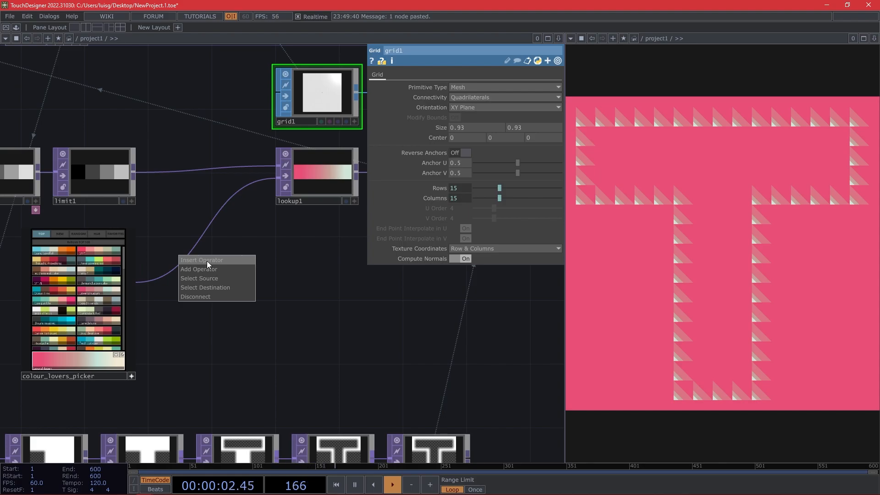
{"action": "left_click", "coordinate": [207, 261]}
{"action": "type", "text": "tr"}
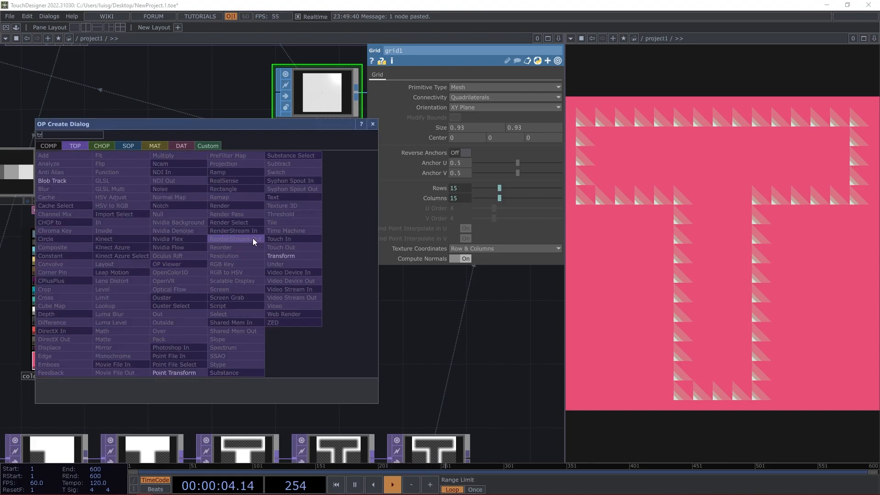
{"action": "left_click", "coordinate": [281, 257]}
{"action": "left_click", "coordinate": [204, 251]}
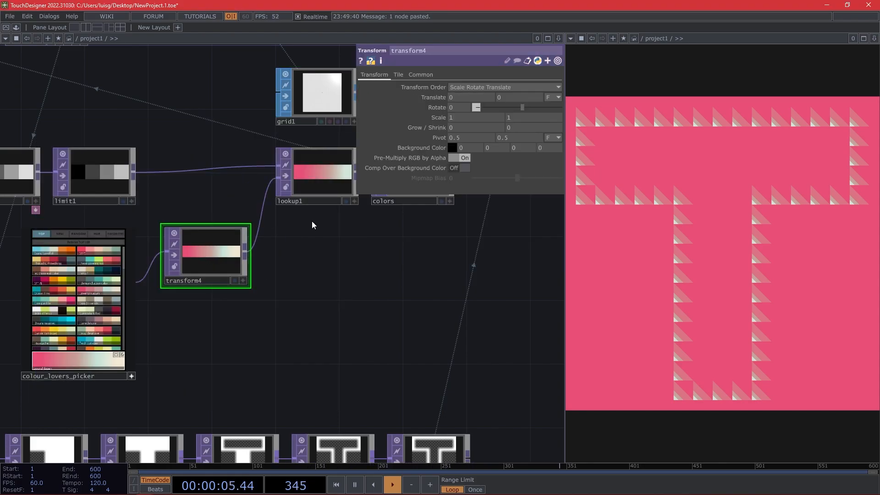
Set transform4's translate units to Pixels and its Extend mode to Repeat.
{"action": "left_click", "coordinate": [555, 97]}
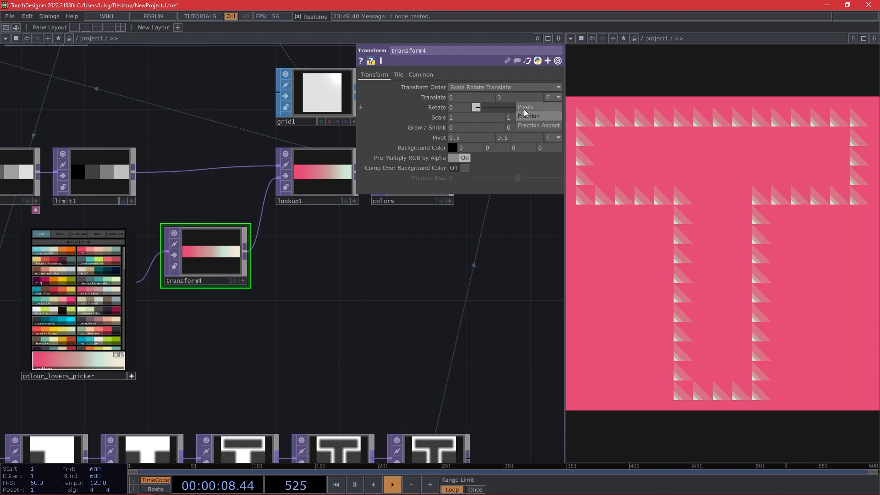
{"action": "left_click", "coordinate": [532, 111]}
{"action": "left_click", "coordinate": [546, 98]}
{"action": "left_click", "coordinate": [541, 106]}
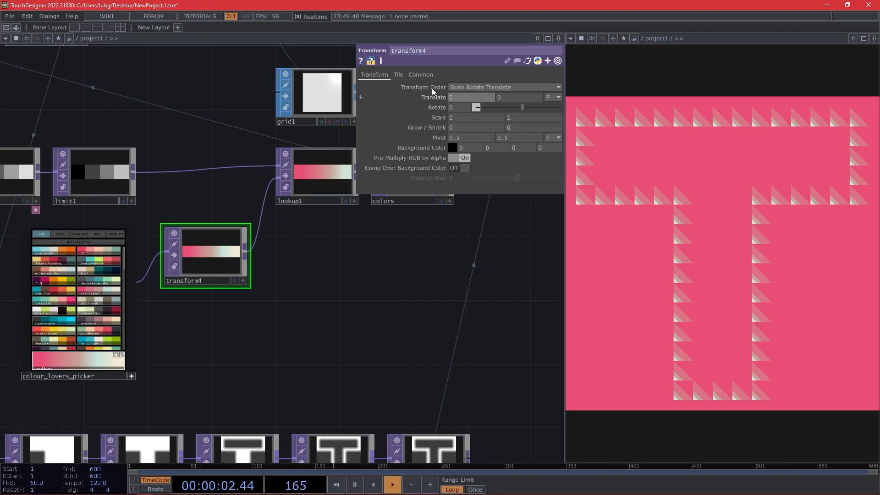
{"action": "left_click", "coordinate": [402, 75]}
{"action": "left_click", "coordinate": [457, 87]}
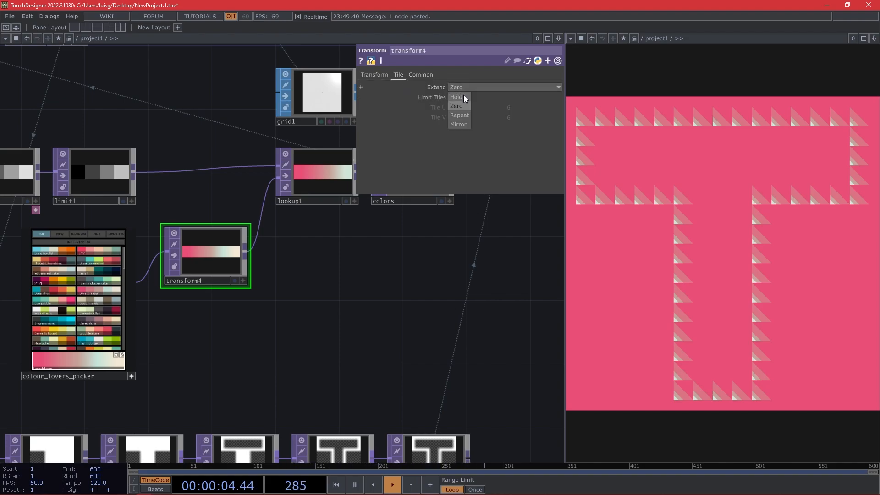
{"action": "left_click", "coordinate": [467, 115]}
{"action": "left_click", "coordinate": [377, 76]}
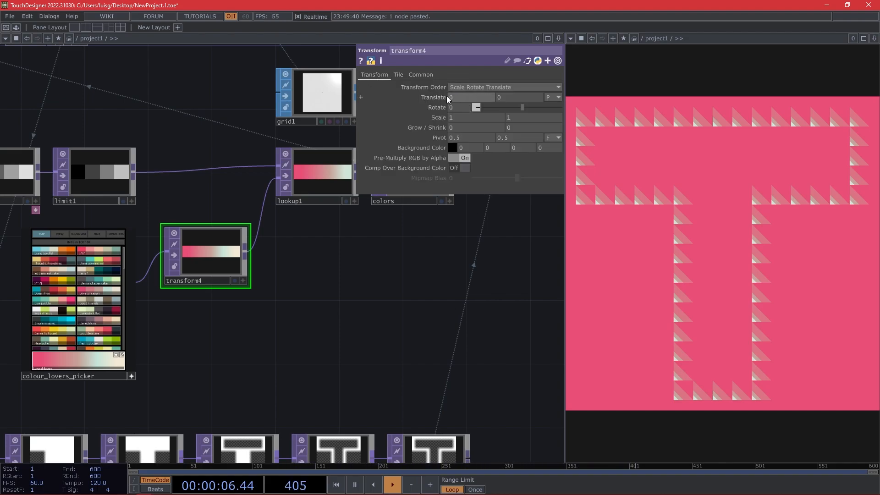
Animate transform4's horizontal translate with the expression absTime.seconds.
{"action": "middle_click_drag", "start_coordinate": [455, 98], "coordinate": [460, 83]}
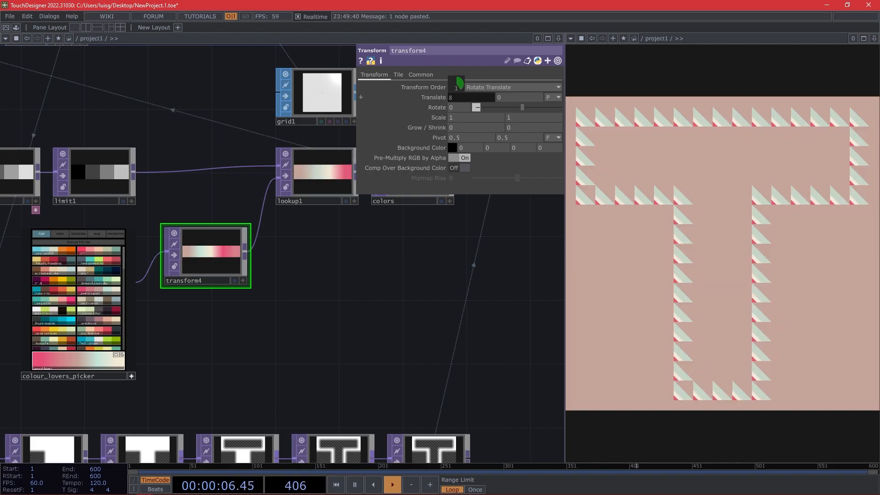
{"action": "middle_click_drag", "start_coordinate": [460, 83], "coordinate": [458, 98]}
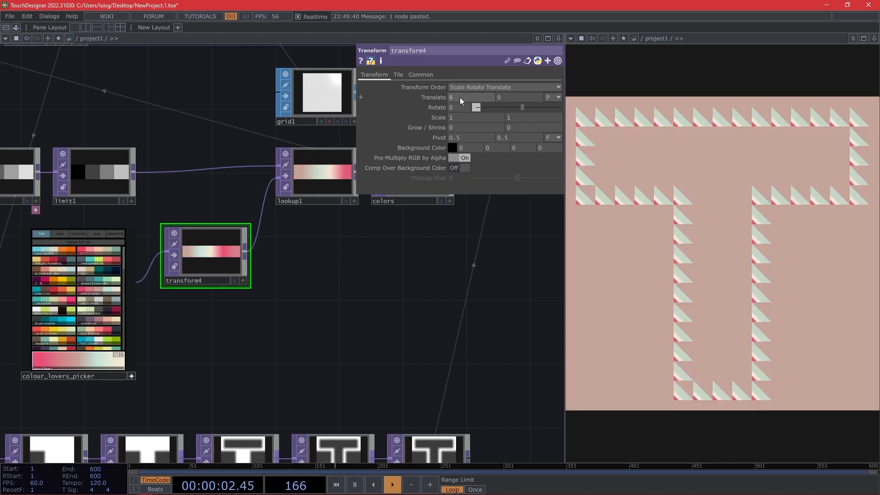
{"action": "type", "text": "absTime.seconds"}
{"action": "key", "text": "Return"}
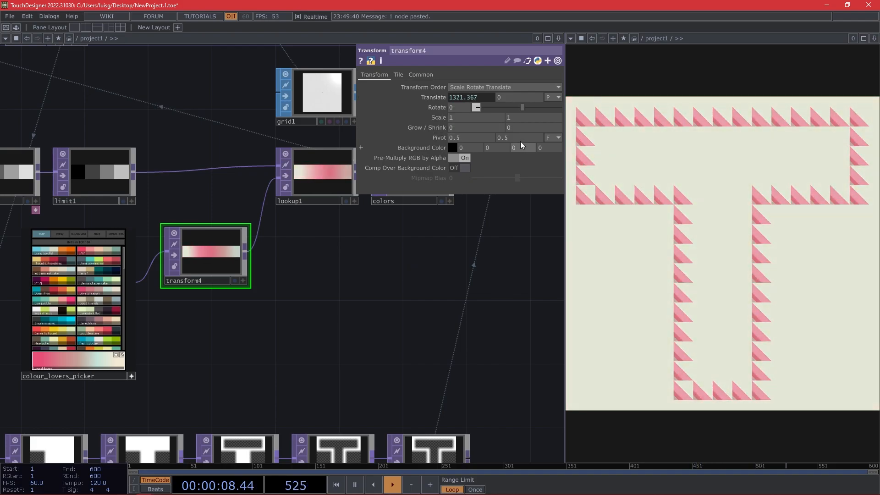
{"action": "left_click", "coordinate": [469, 95]}
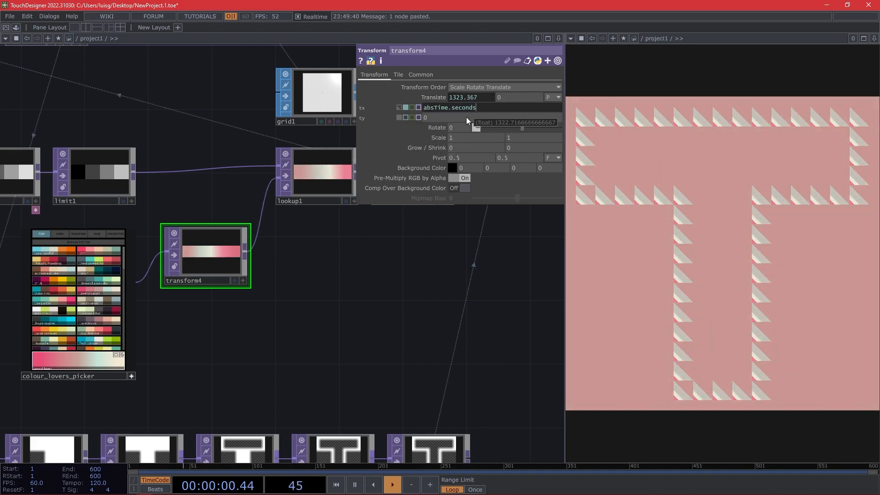
Hide the parameters and move the nodes from the three lines through transform2 closer to primitive1.
{"action": "scroll", "coordinate": [383, 301], "scroll_direction": "down", "scroll_amount": 5}
{"action": "key", "text": "p"}
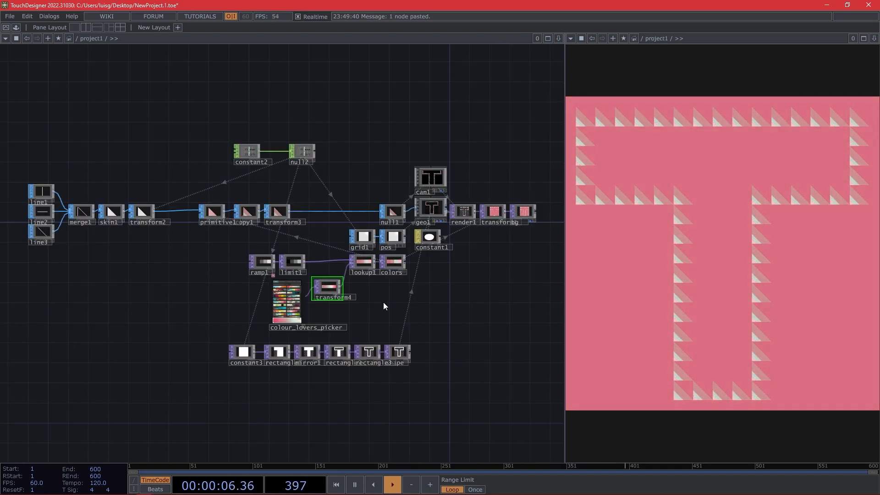
{"action": "left_click_drag", "start_coordinate": [173, 252], "coordinate": [33, 170]}
{"action": "left_click_drag", "start_coordinate": [137, 210], "coordinate": [183, 213]}
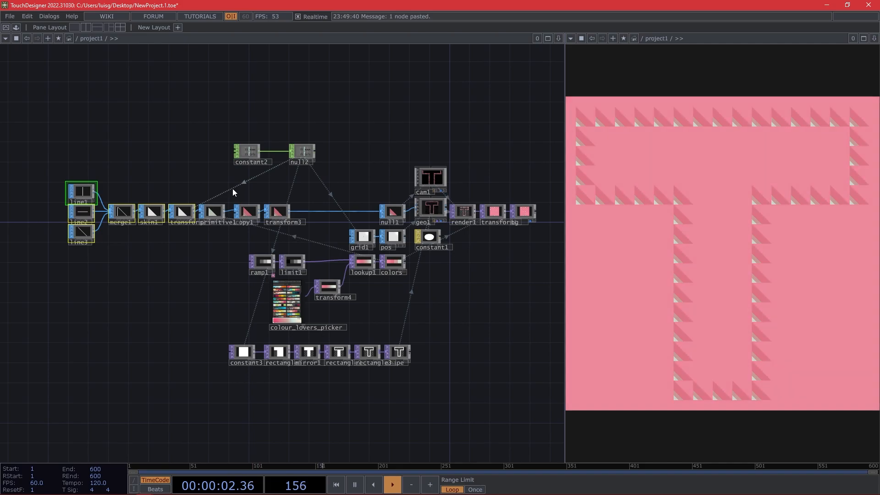